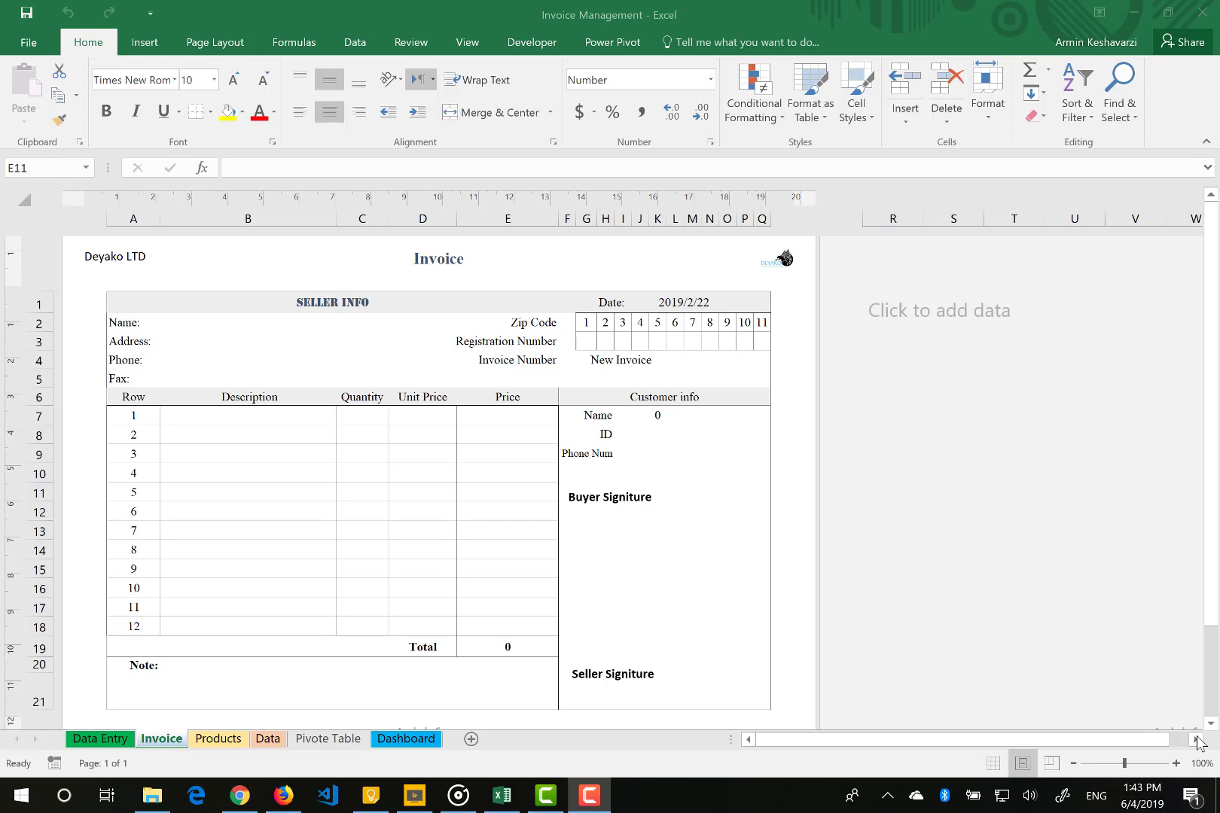
# Step: Review the Dashboard, Invoice, Products, Data and Pivote Table sheets, including the pivot tables across to the most-sold products
pyautogui.click(407, 738)
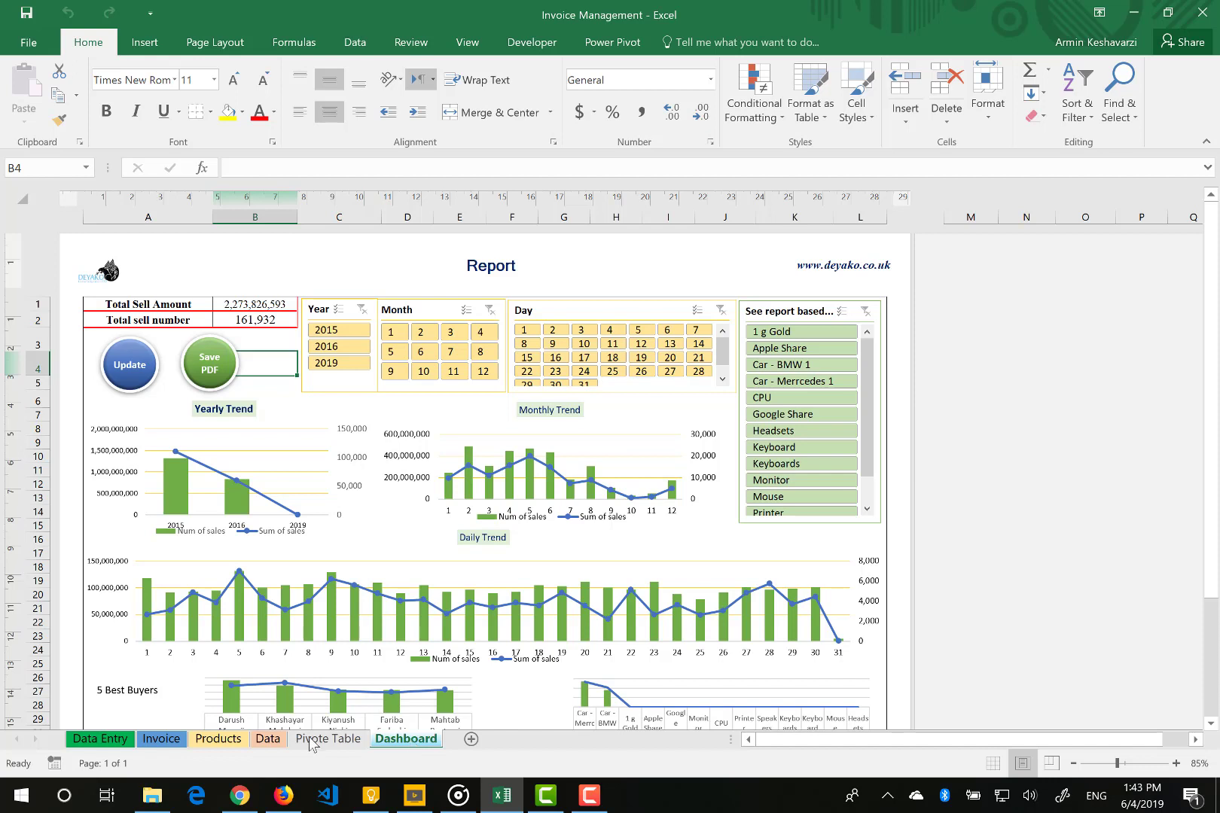
pyautogui.click(153, 740)
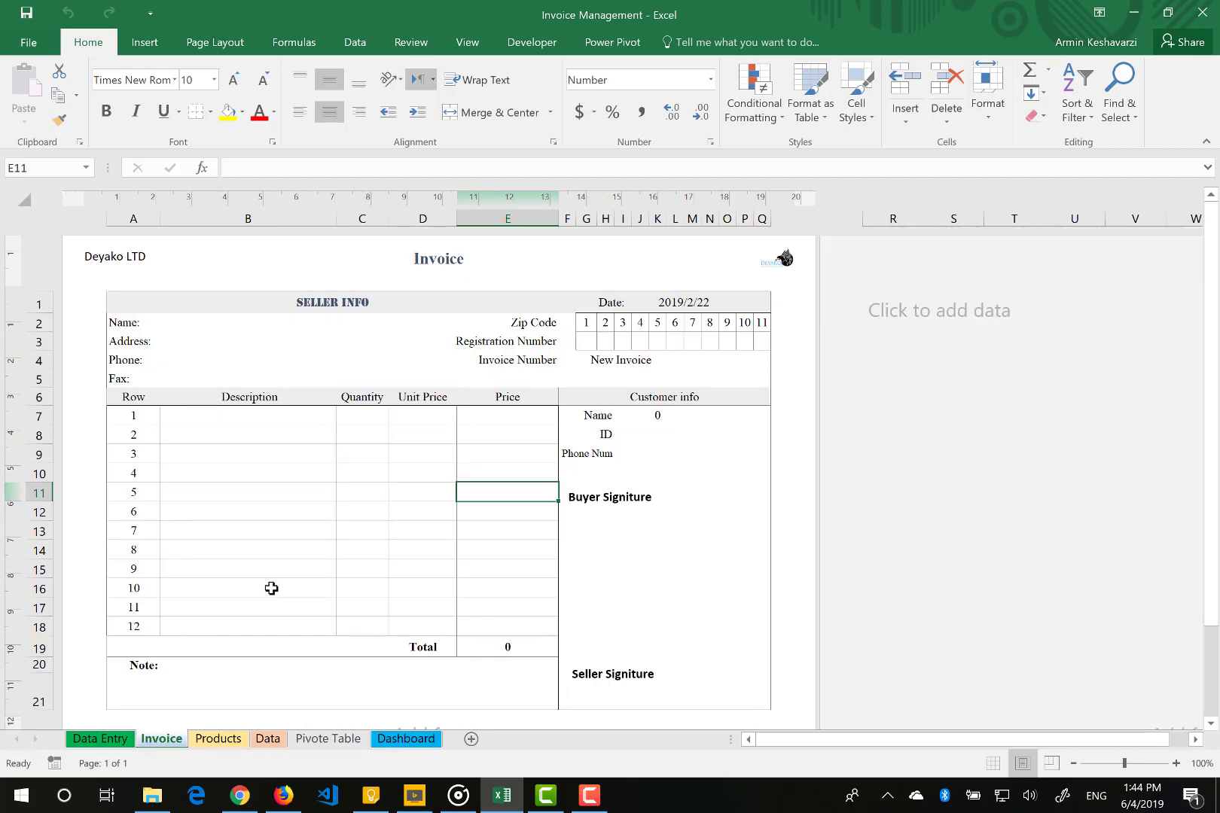
pyautogui.click(230, 739)
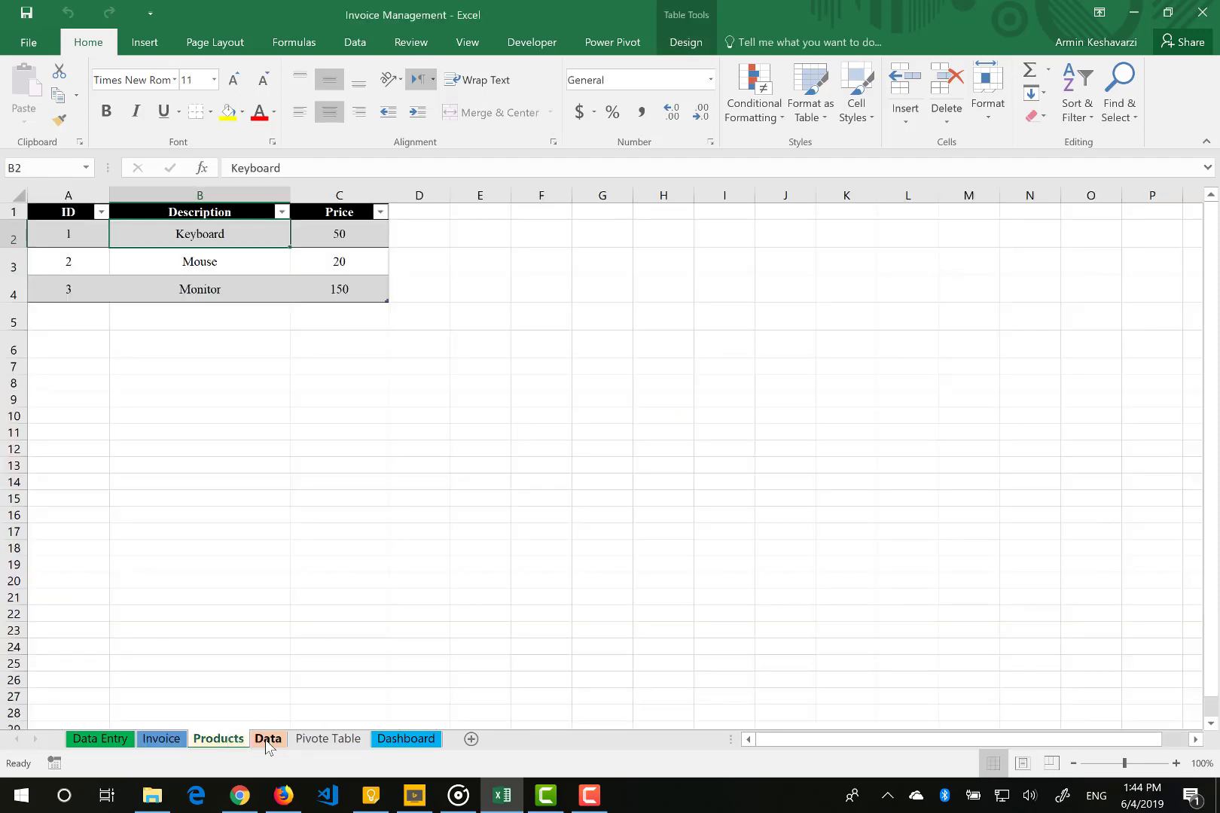
pyautogui.click(267, 741)
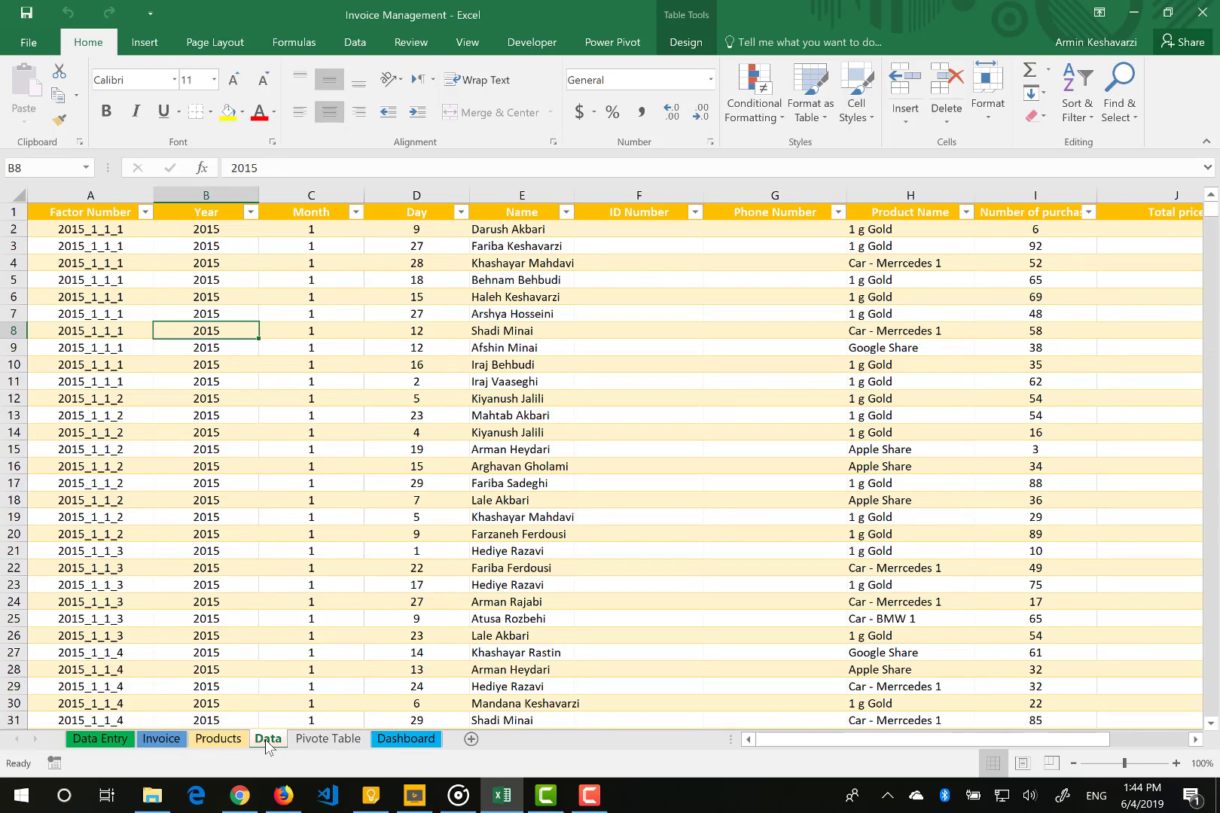
pyautogui.click(326, 739)
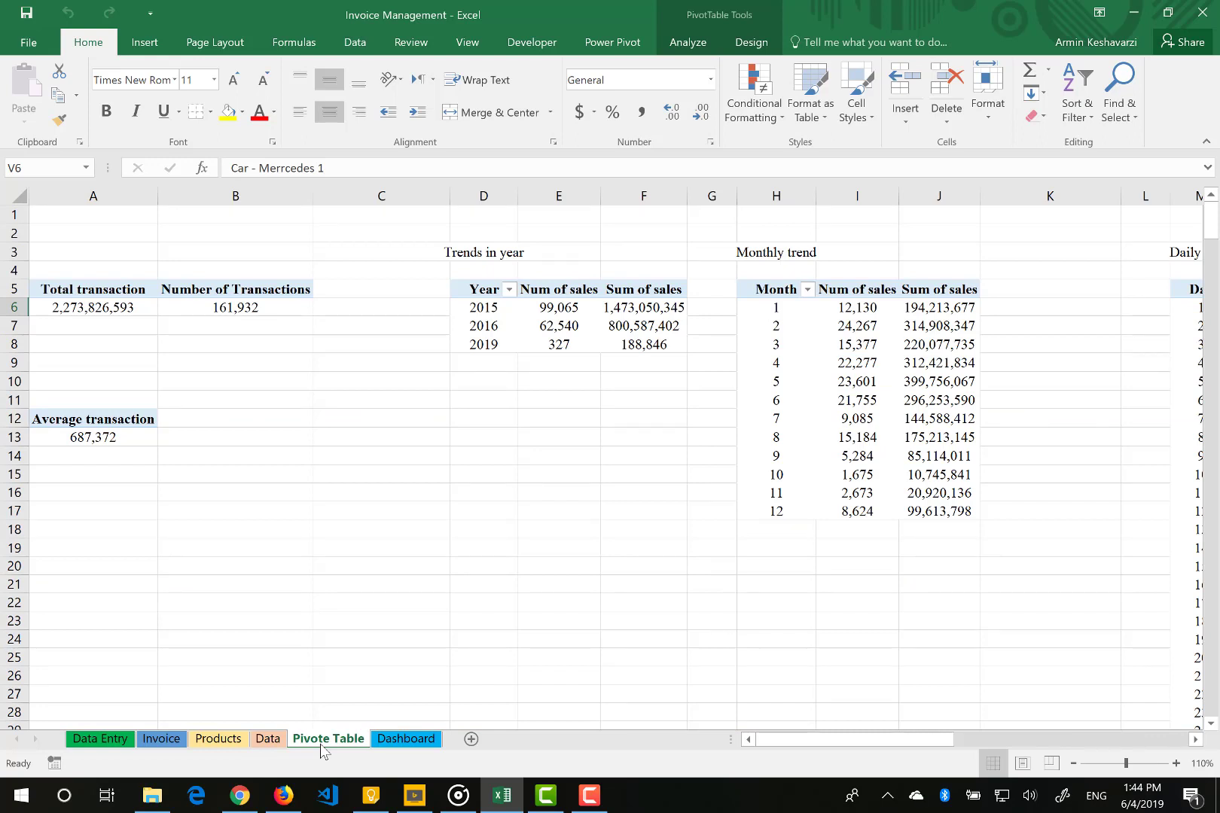
pyautogui.hscroll(2, 226, 466)
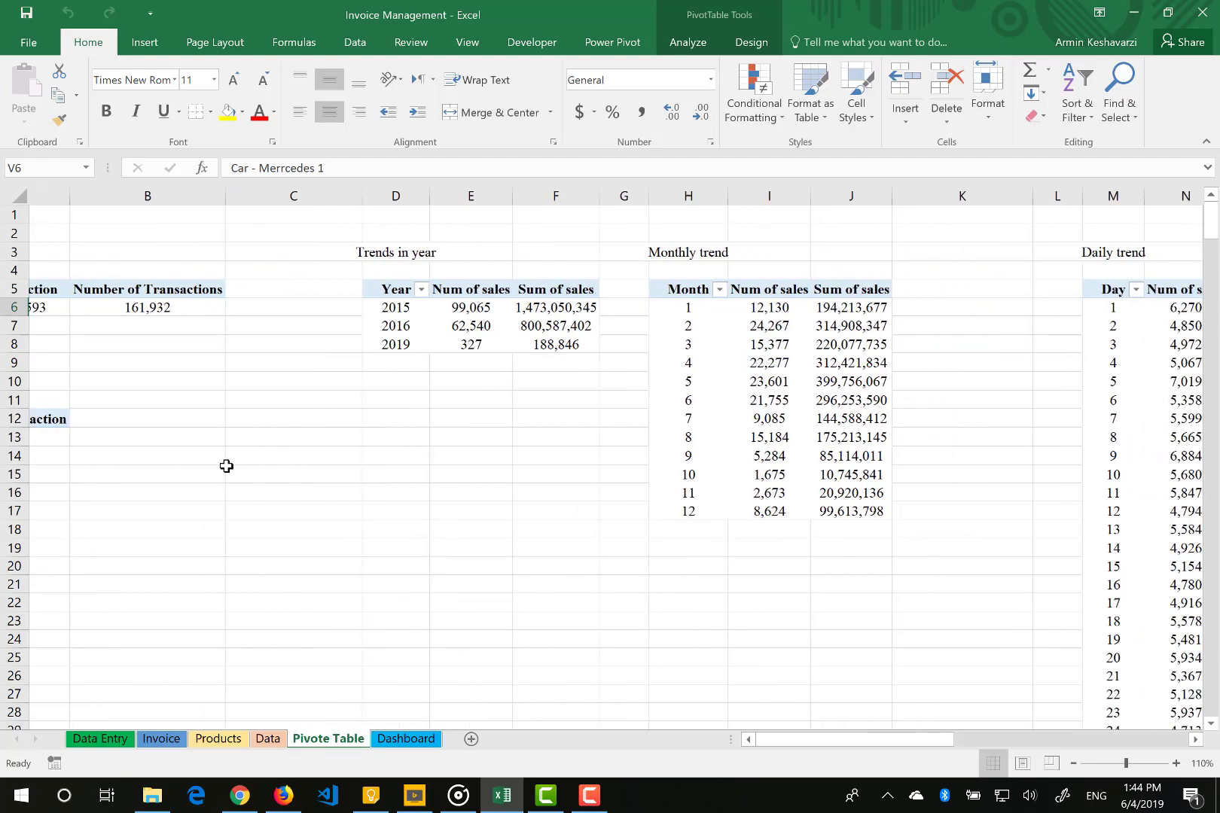
pyautogui.hscroll(10, 226, 466)
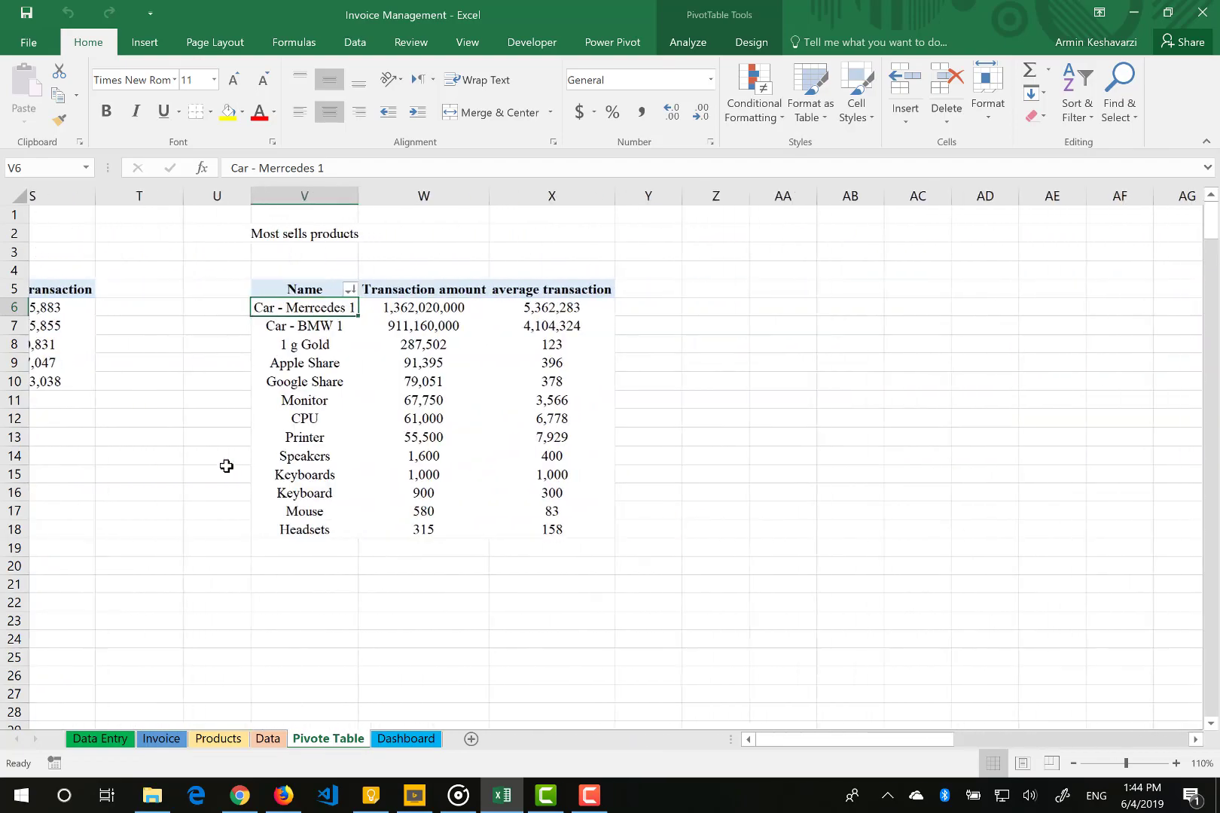
pyautogui.hscroll(-12, 226, 466)
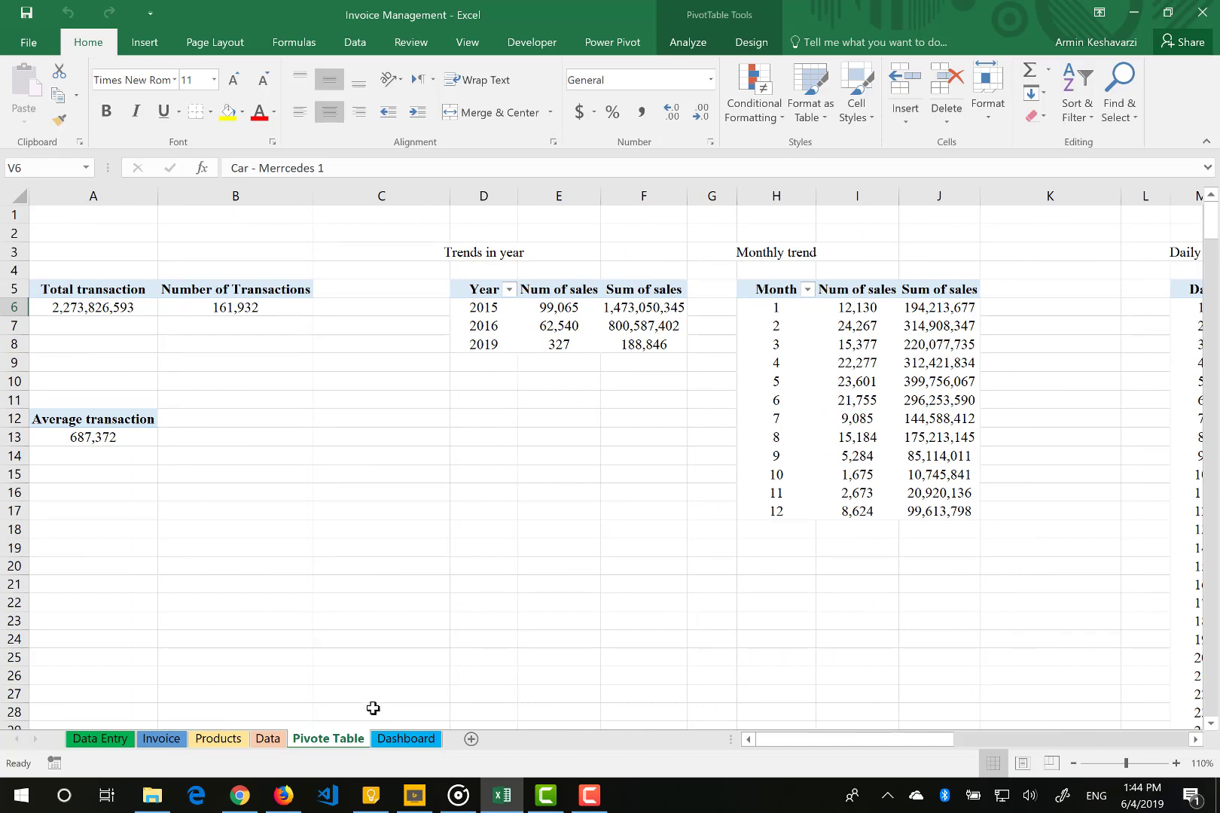
# Step: Compare the Dashboard report and its trend charts with the source records on the Data sheet
pyautogui.click(391, 737)
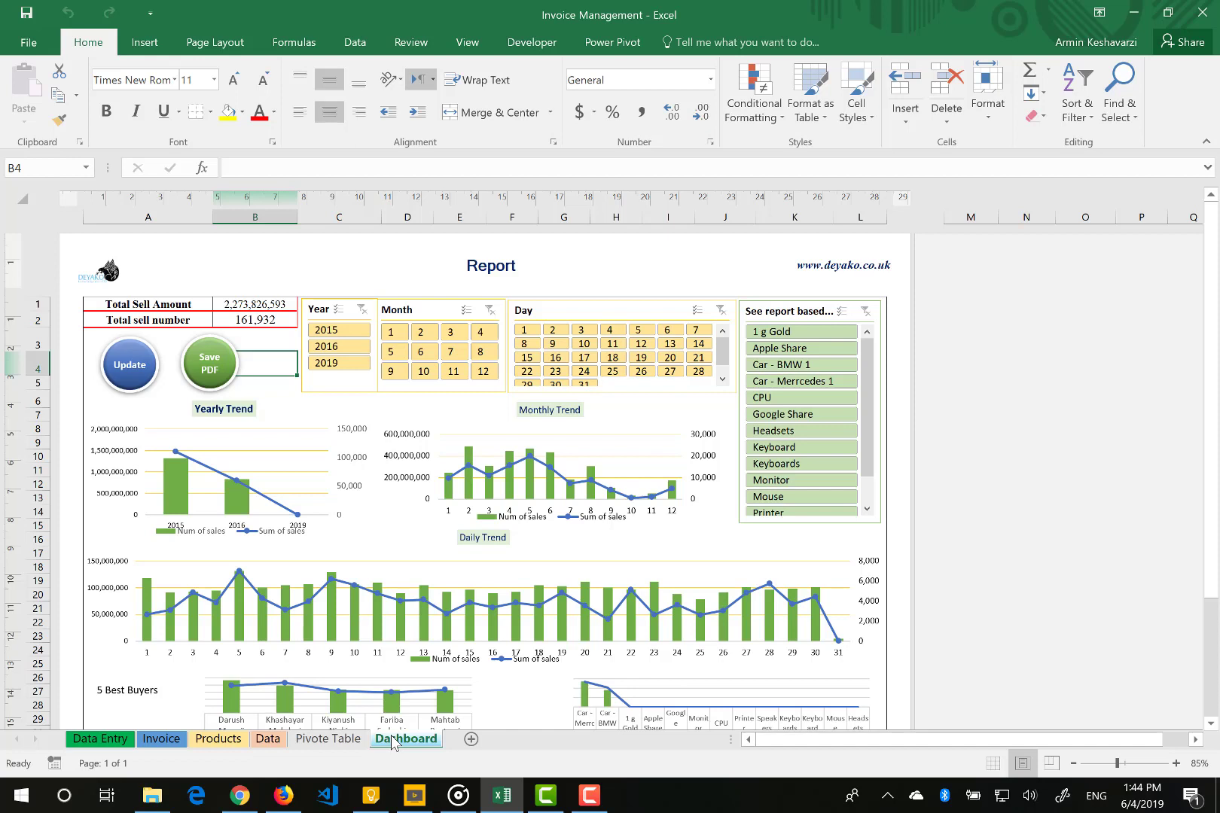
pyautogui.moveTo(486, 485)
pyautogui.click(512, 428)
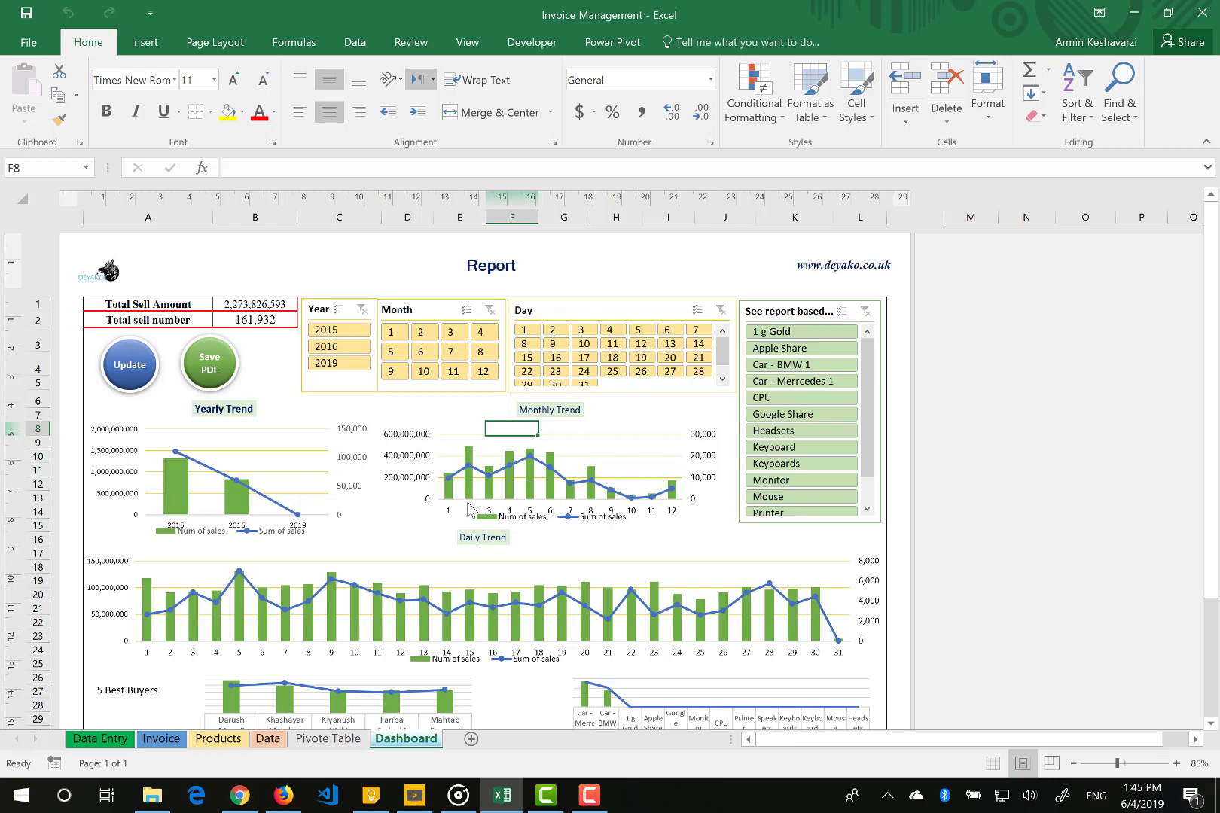
pyautogui.click(265, 738)
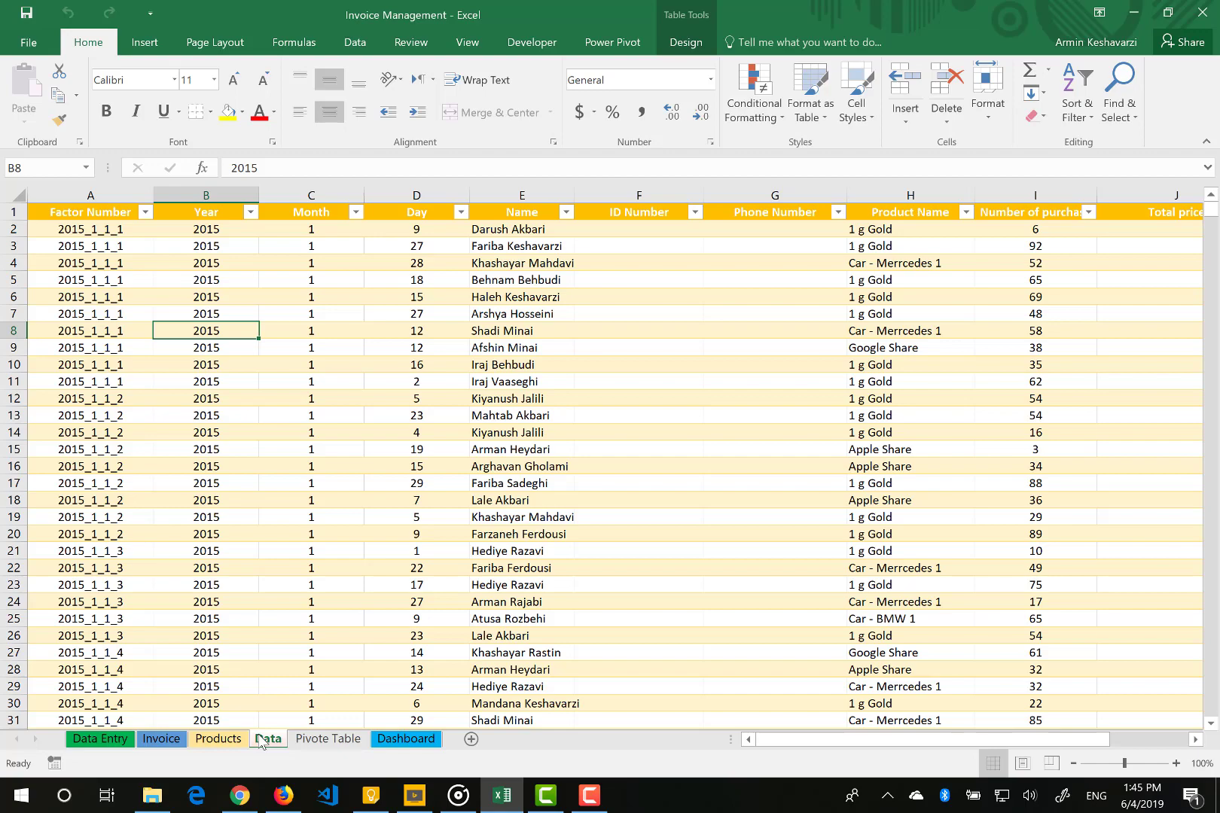
pyautogui.click(420, 740)
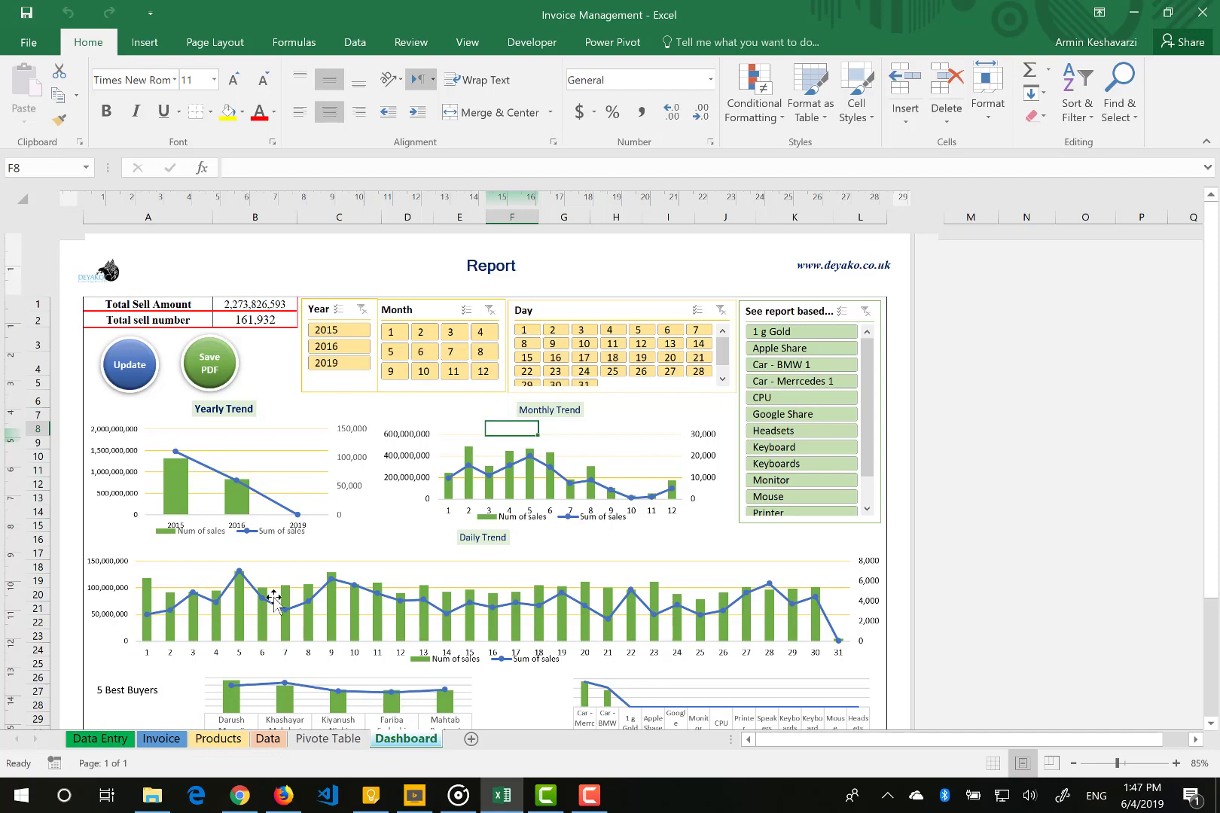
pyautogui.click(269, 739)
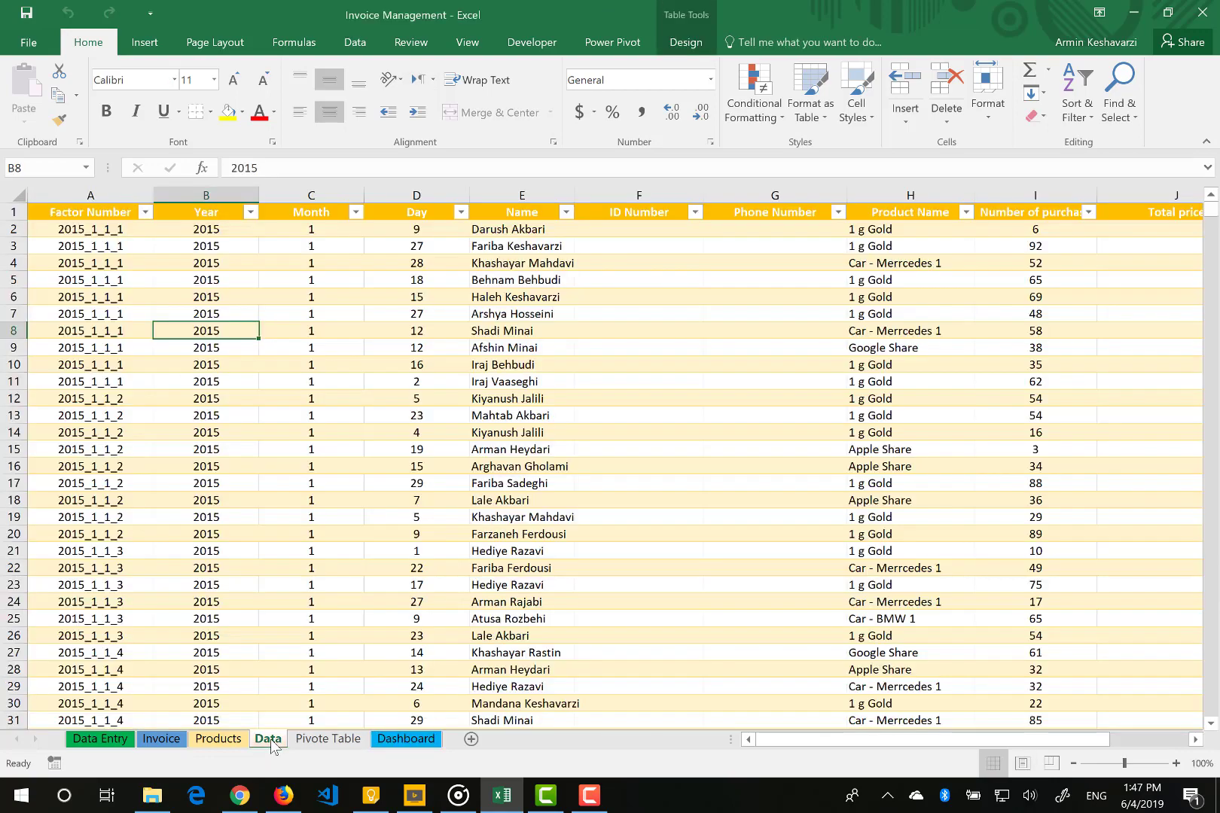
pyautogui.click(394, 741)
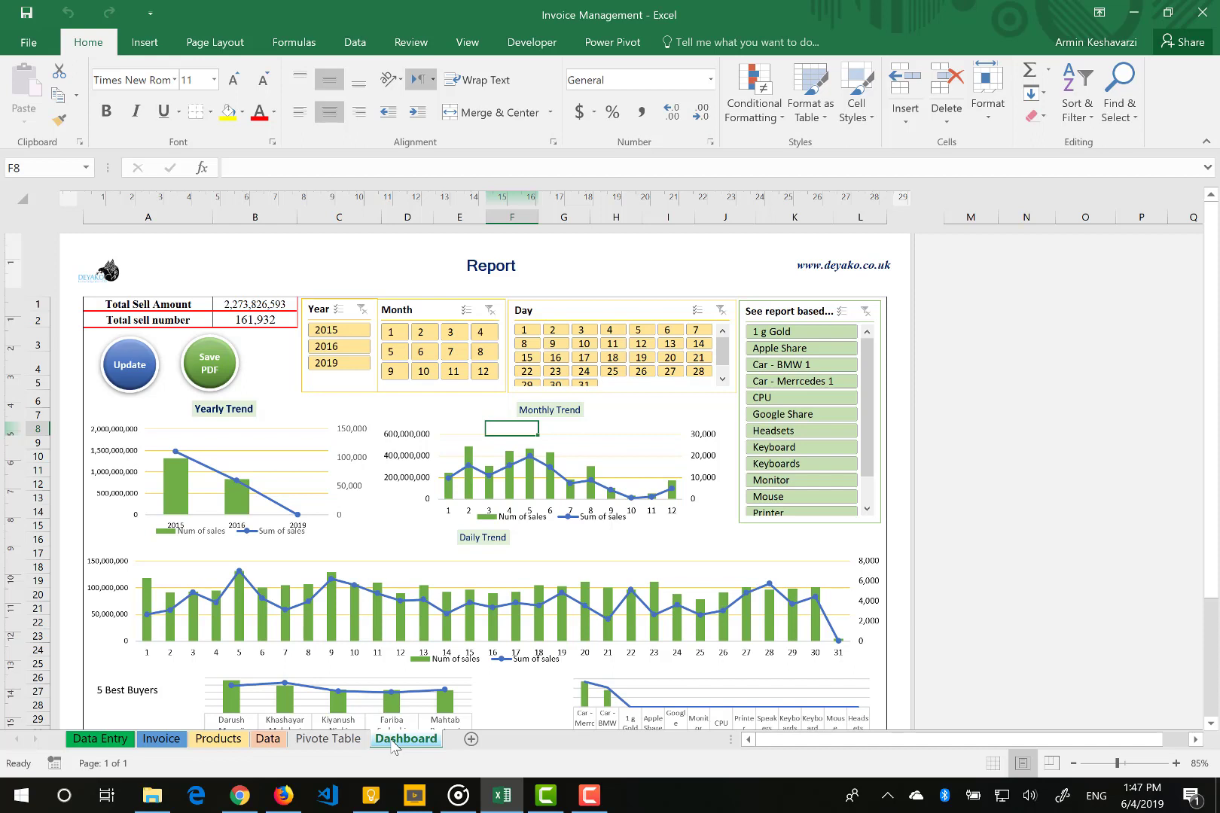
# Step: Display the PivotTable field list for the Total transaction pivot table on the Pivote Table sheet
pyautogui.click(331, 739)
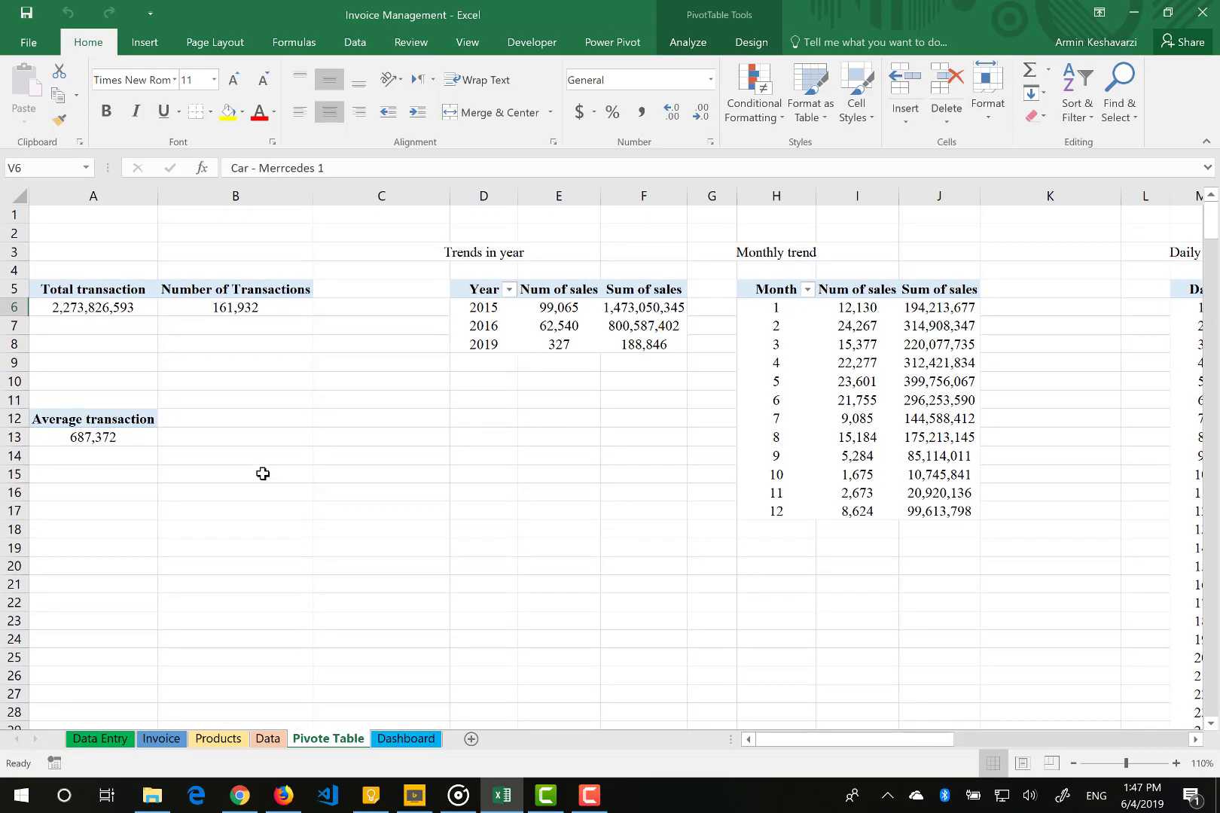
pyautogui.click(100, 307)
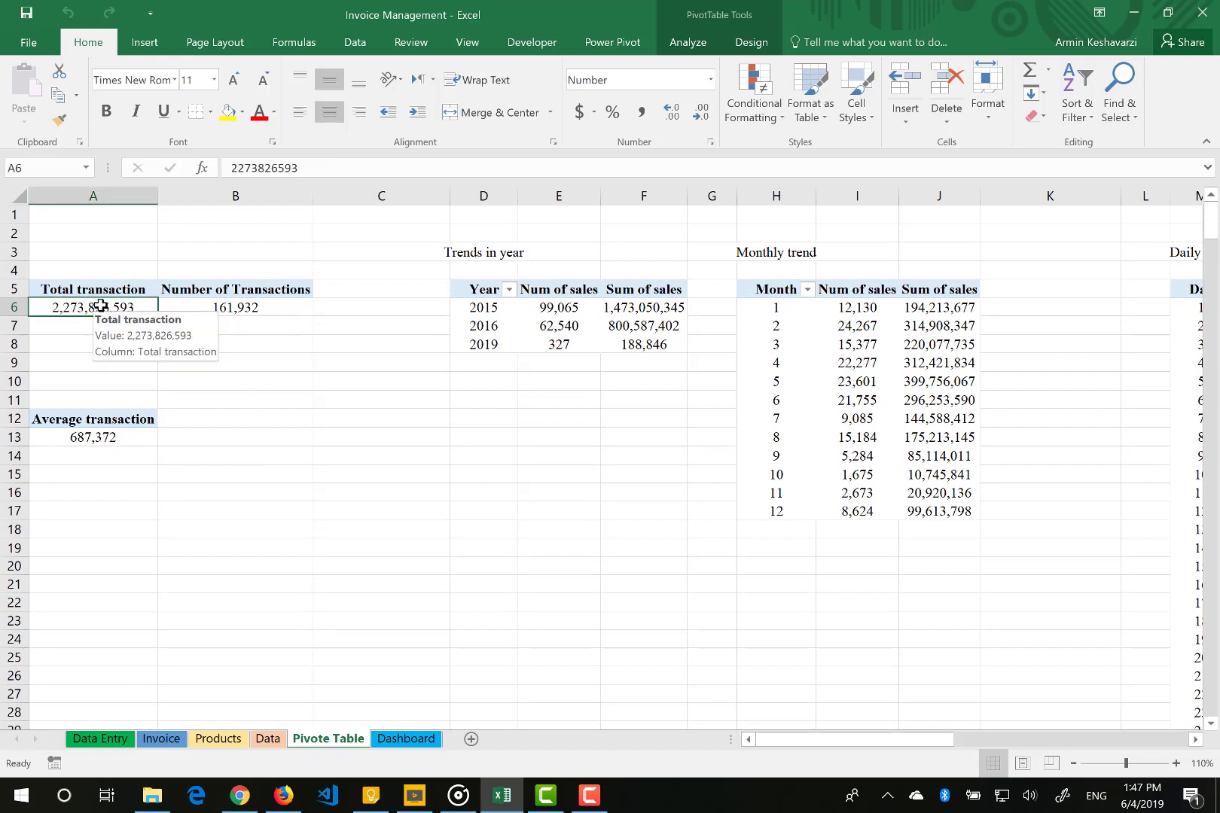
pyautogui.click(690, 43)
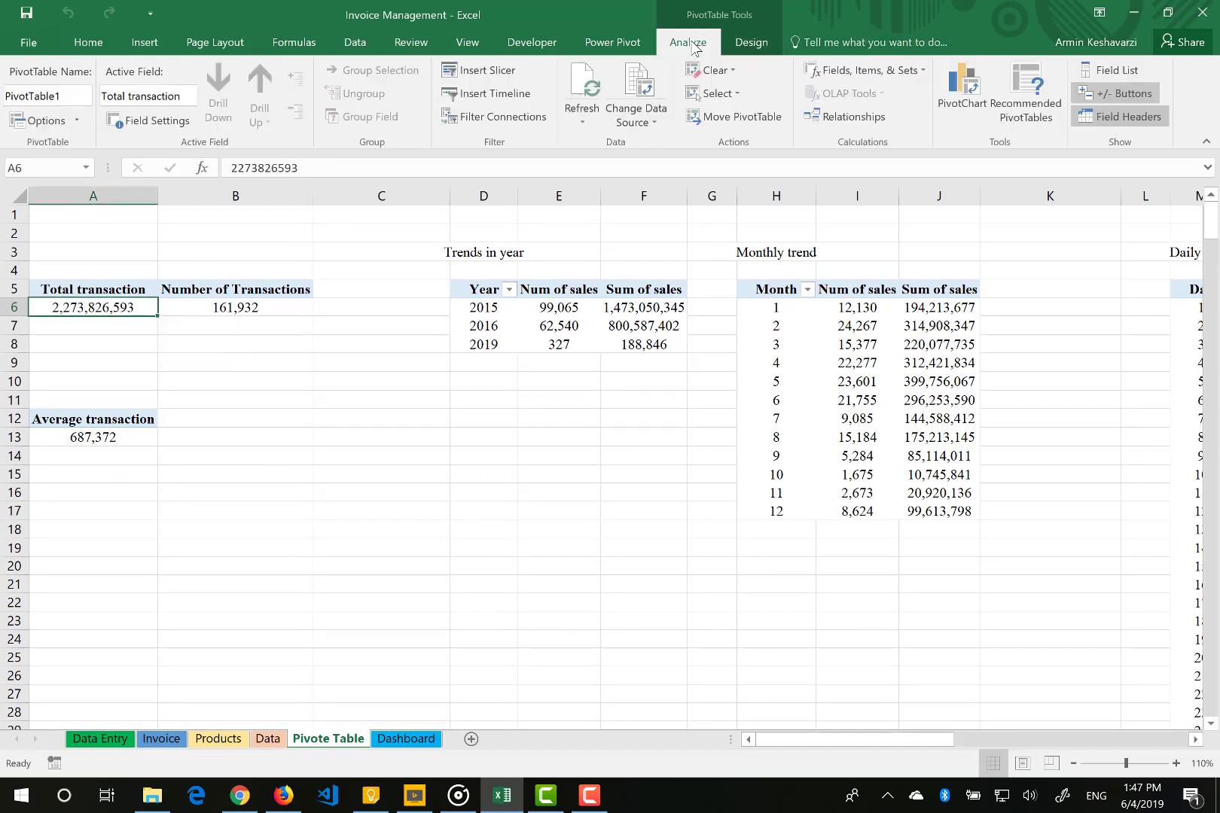
pyautogui.click(1107, 69)
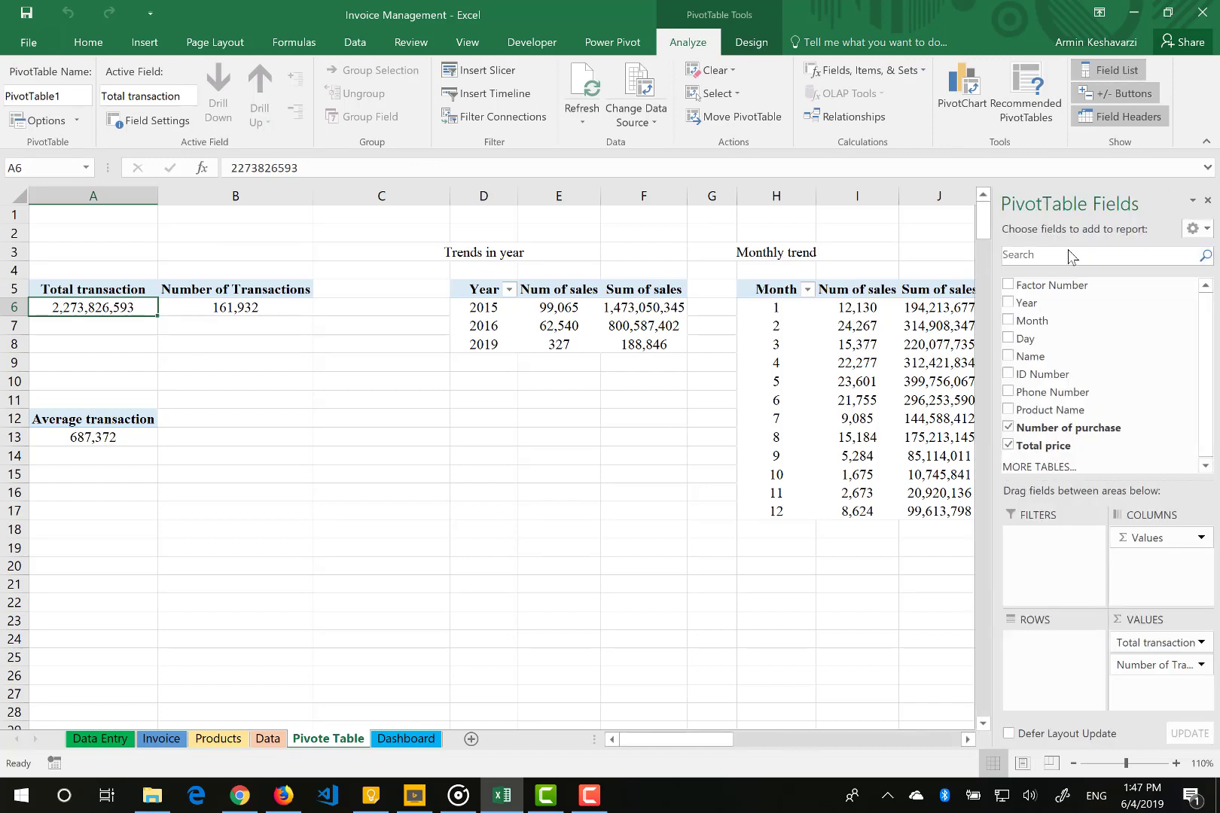
# Step: Examine the Total transaction and Number of Transactions pivot fields against the columns of the Data sheet
pyautogui.moveTo(91, 309)
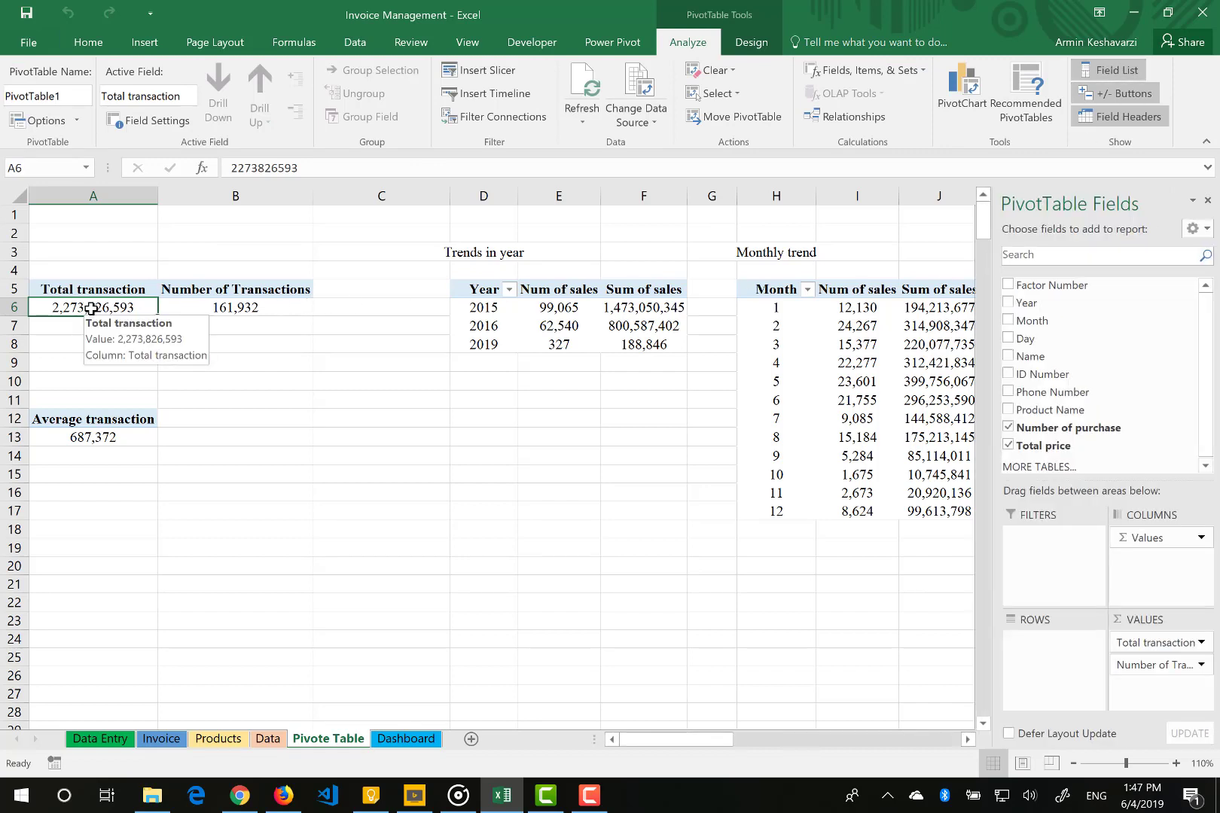
pyautogui.click(206, 302)
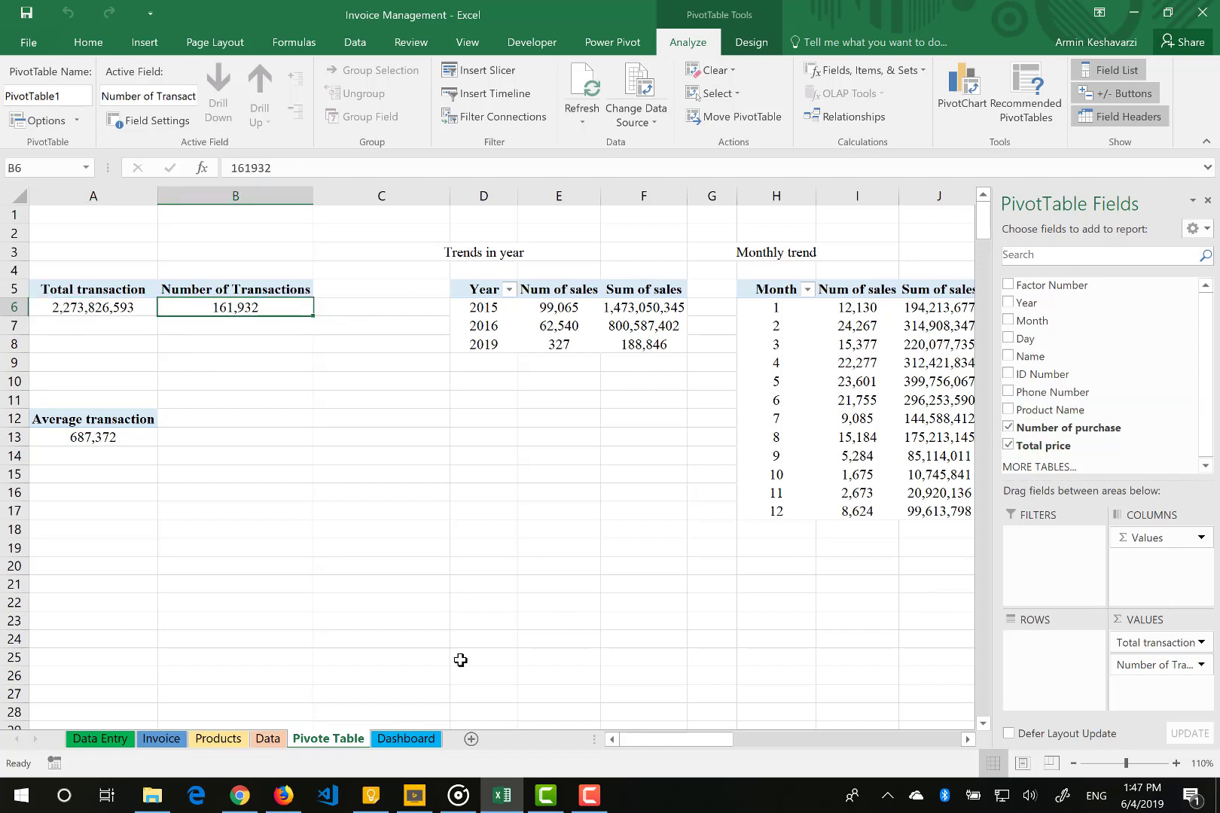
pyautogui.click(256, 741)
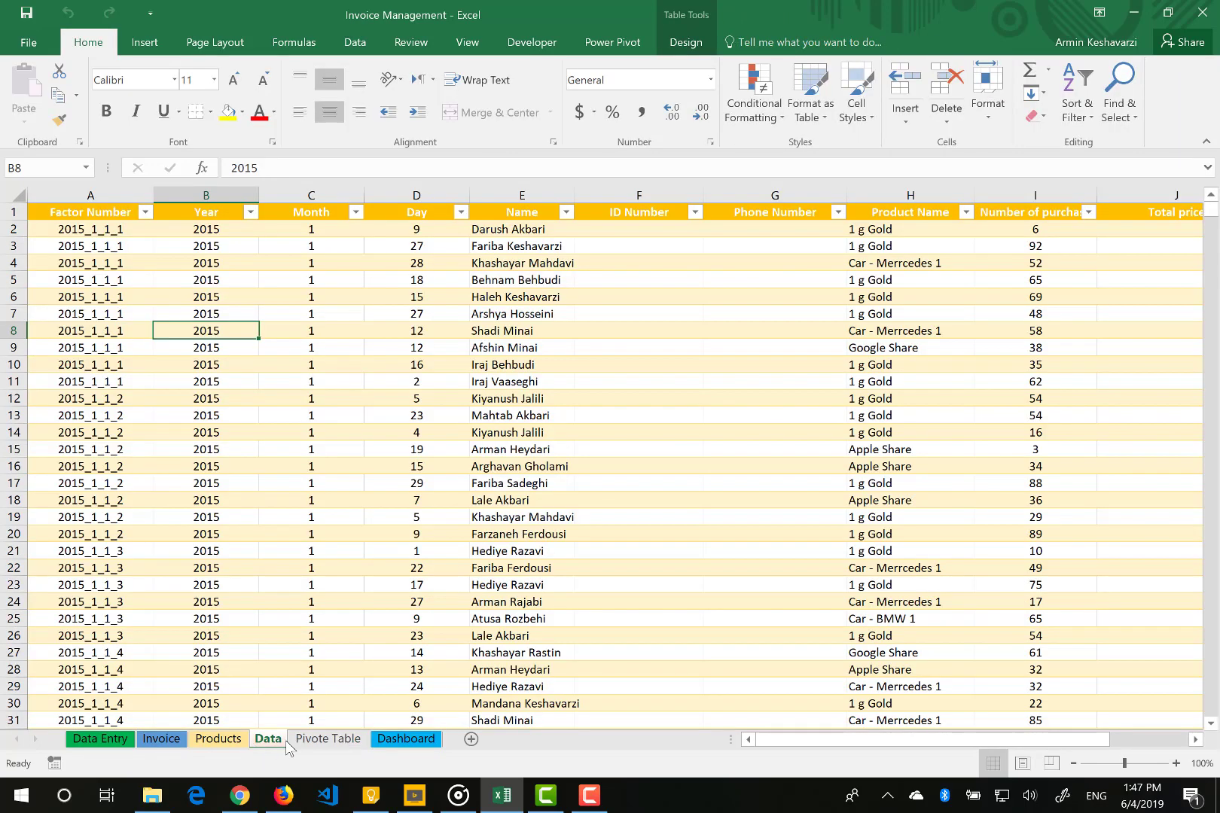
pyautogui.click(328, 738)
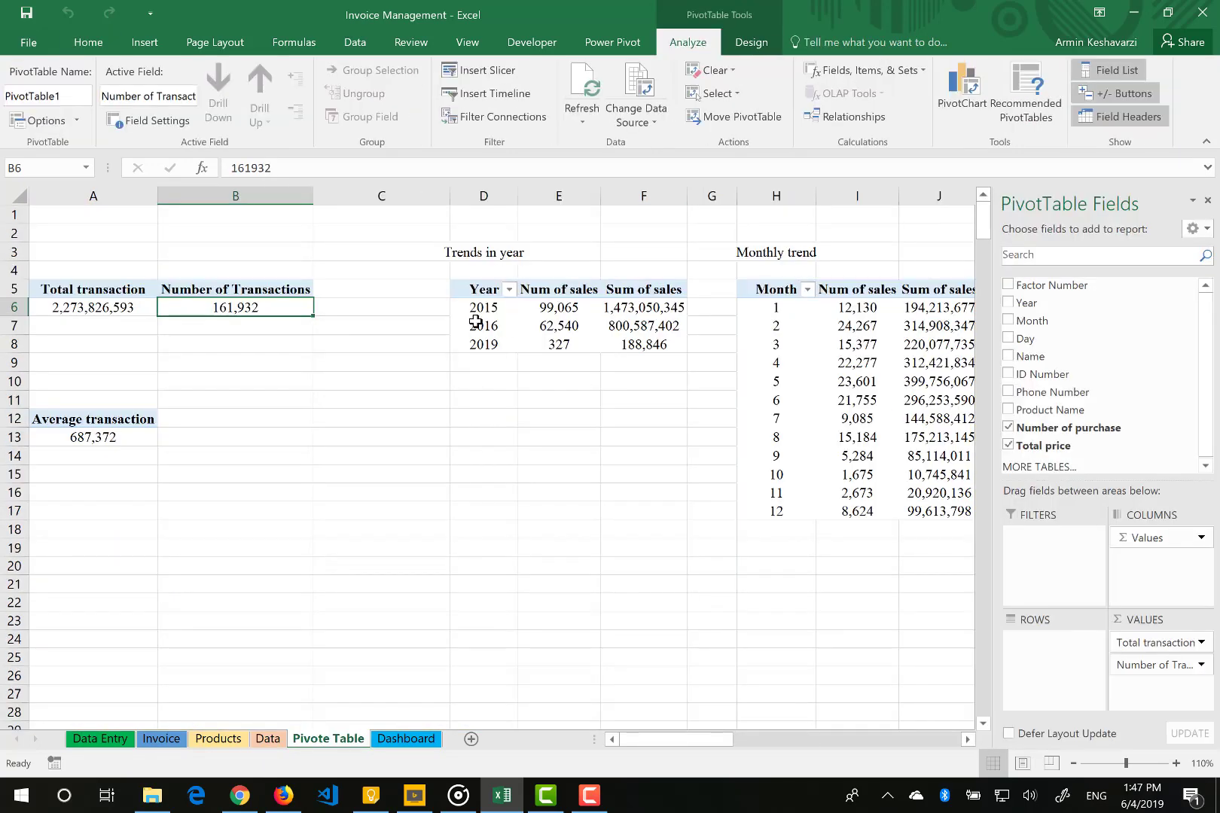
# Step: Examine the fields and rows of the yearly trend pivot table and the empty cells D9:F9 directly below it
pyautogui.click(476, 322)
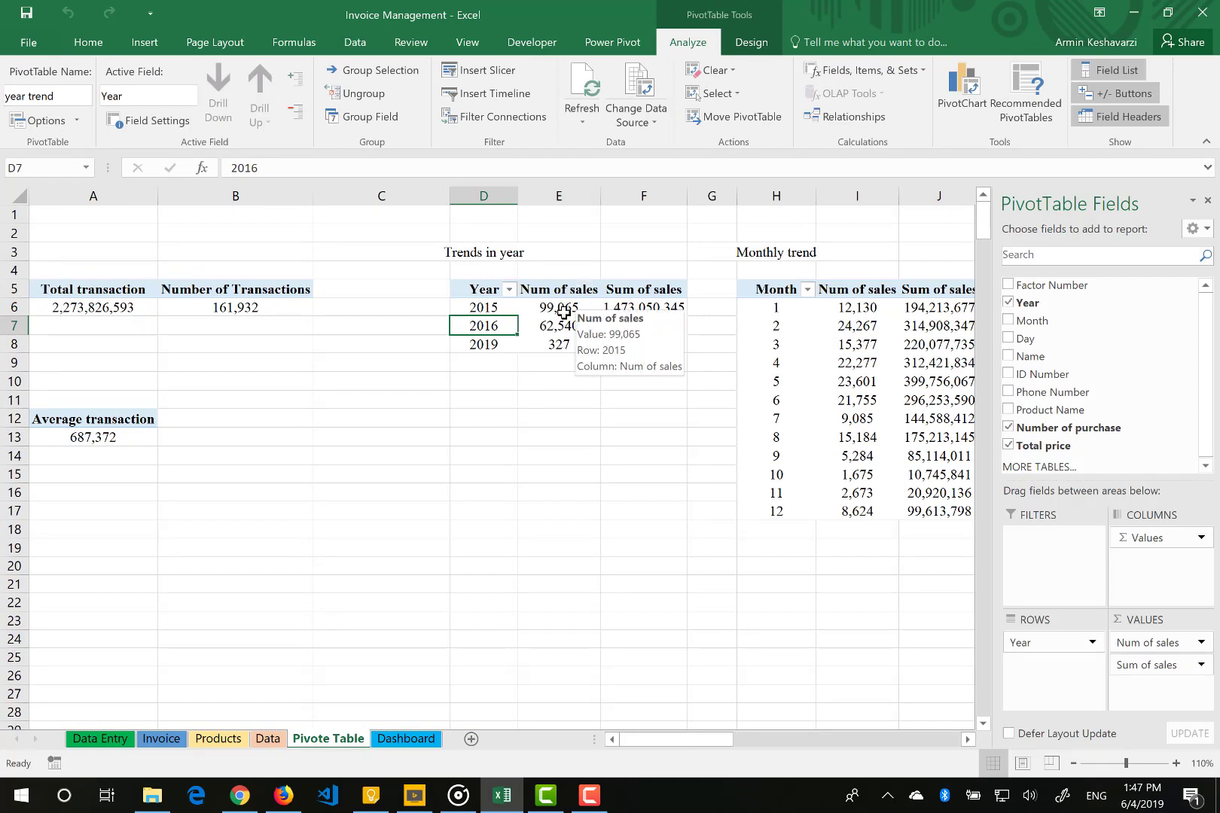
pyautogui.moveTo(638, 306)
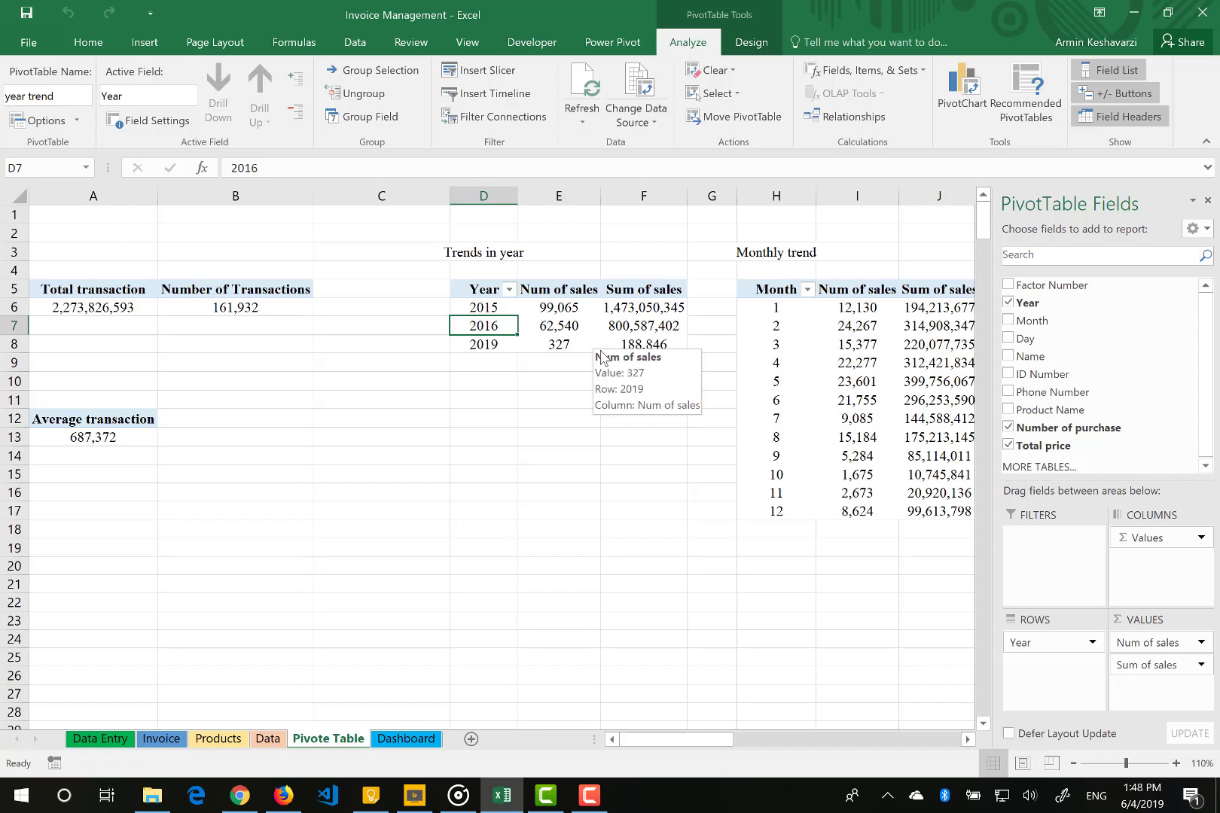
pyautogui.click(645, 741)
pyautogui.moveTo(646, 747); pyautogui.dragTo(403, 753)
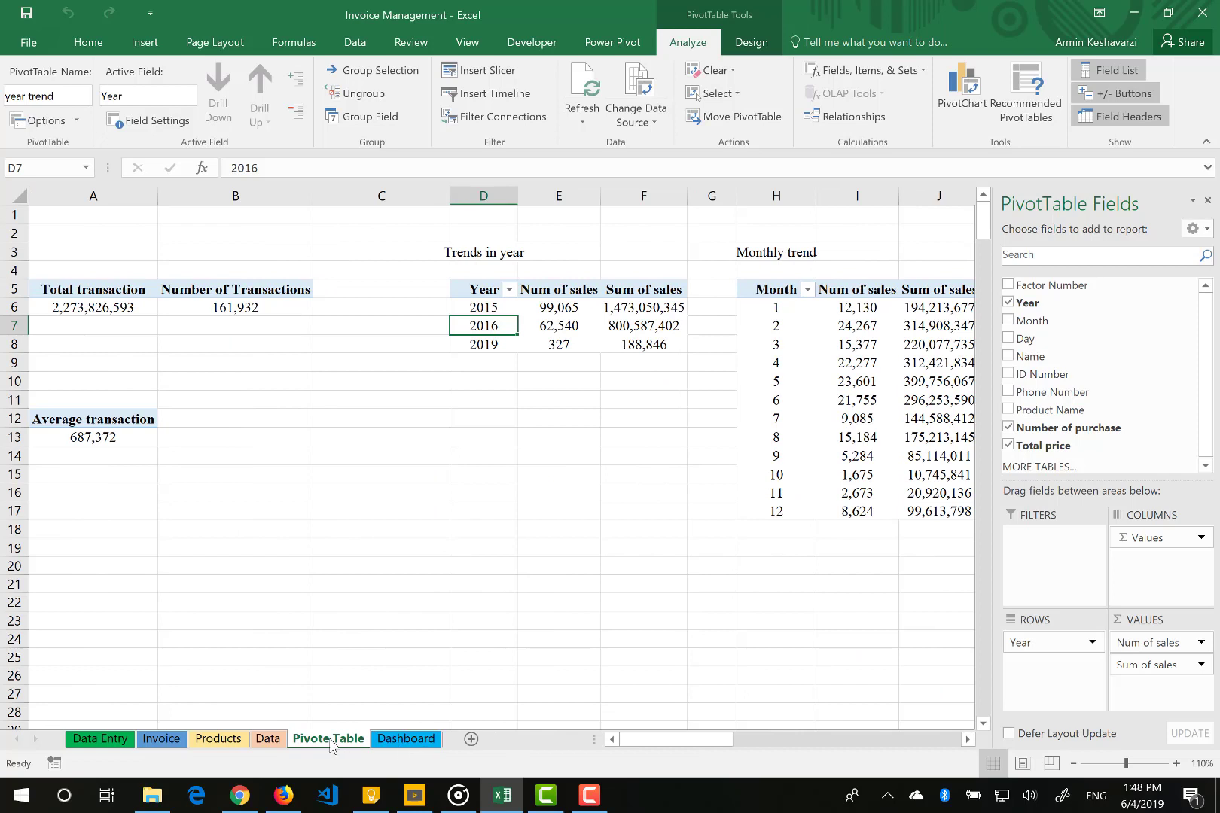
pyautogui.moveTo(650, 741); pyautogui.dragTo(608, 746)
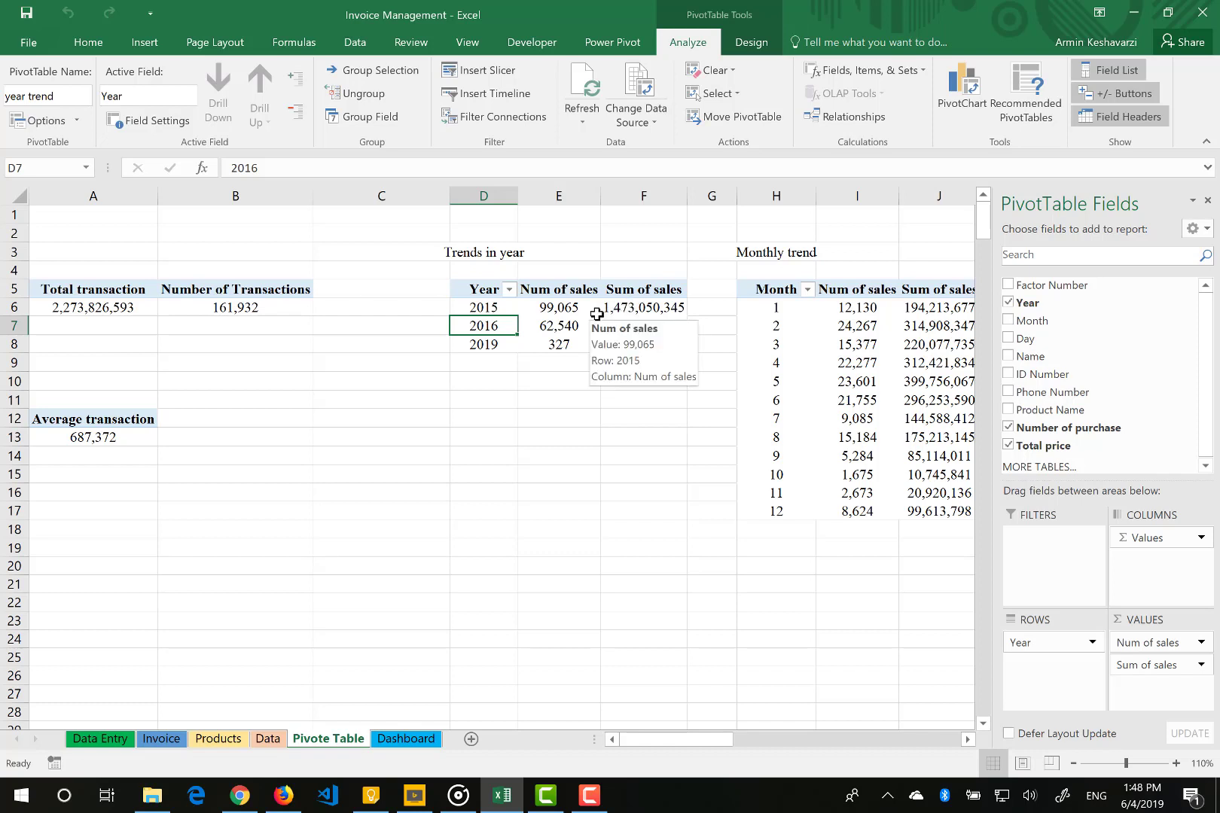
pyautogui.moveTo(493, 304); pyautogui.dragTo(661, 348)
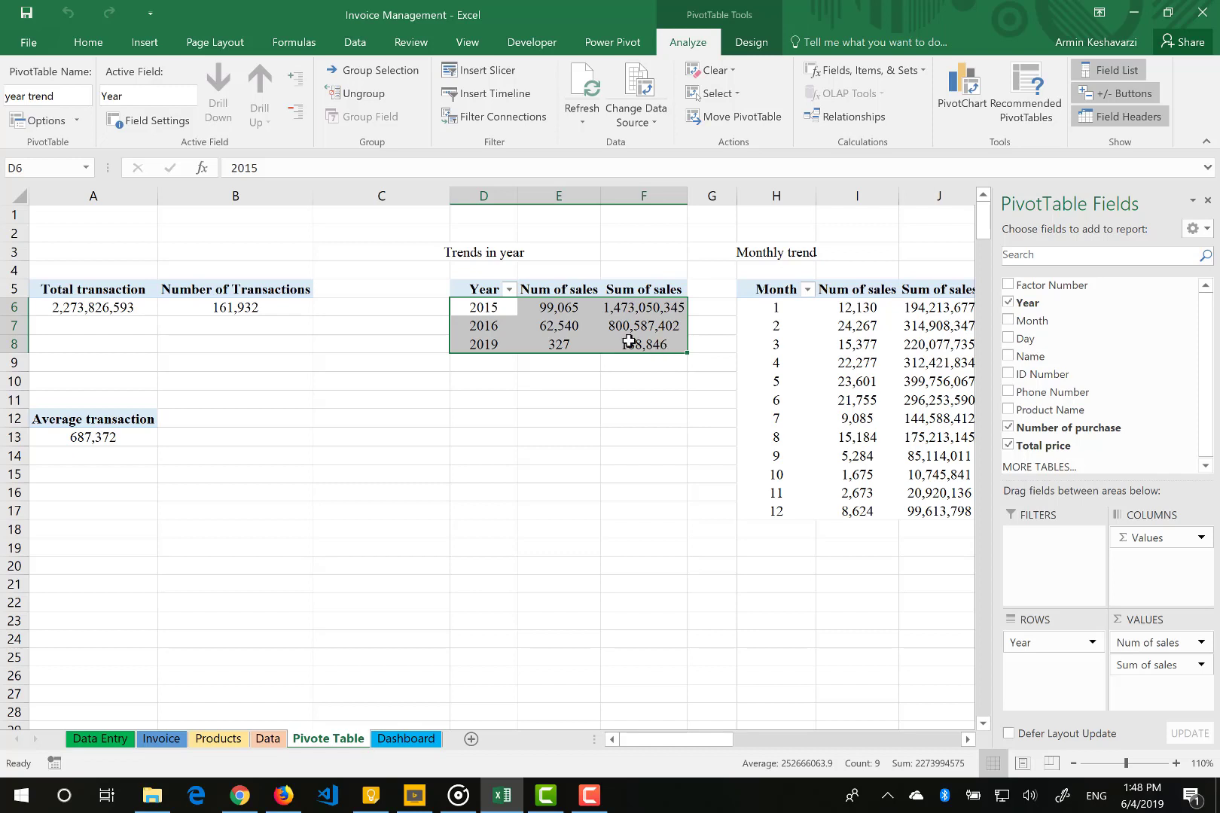
pyautogui.click(472, 367)
pyautogui.moveTo(473, 367); pyautogui.dragTo(639, 361)
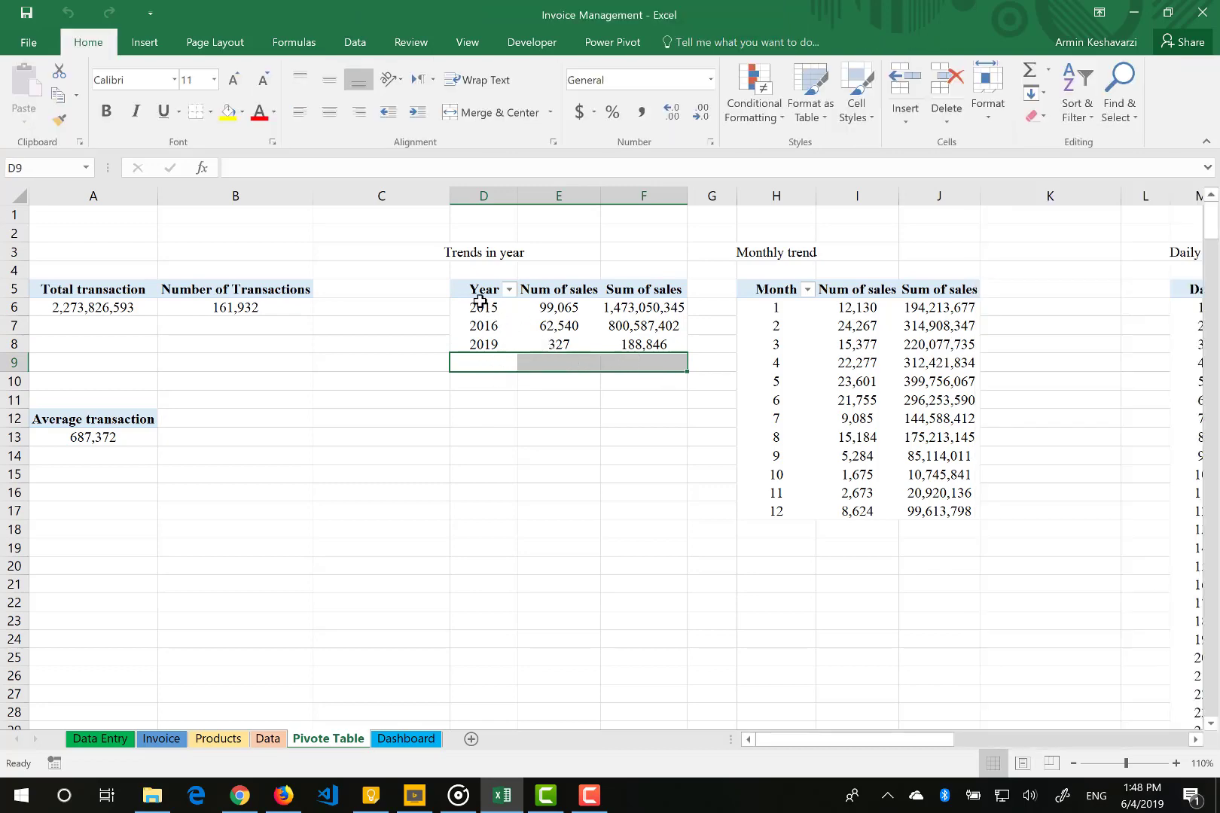
pyautogui.click(477, 294)
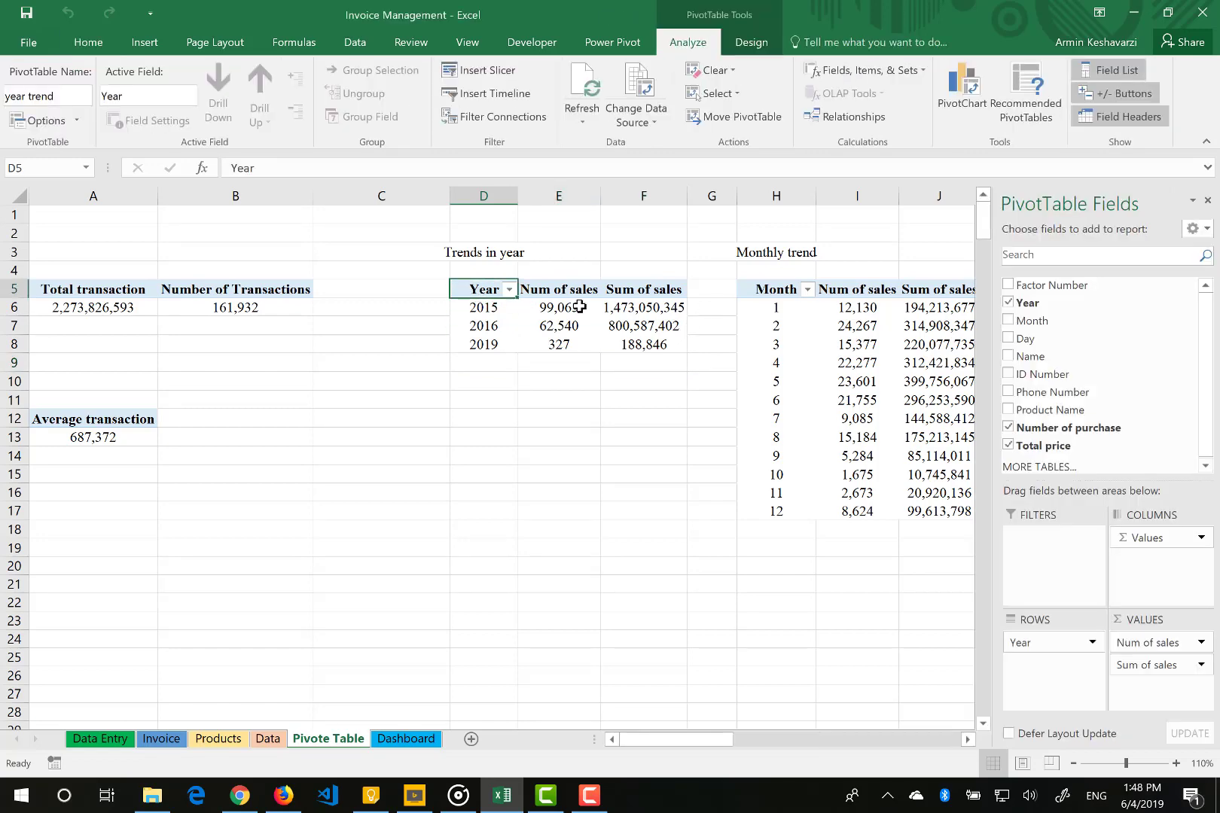
# Step: Move the whole monthly trend pivot table below the yearly trend pivot table, starting at cell D10
pyautogui.moveTo(776, 289); pyautogui.dragTo(980, 458)
pyautogui.moveTo(745, 492); pyautogui.dragTo(639, 516)
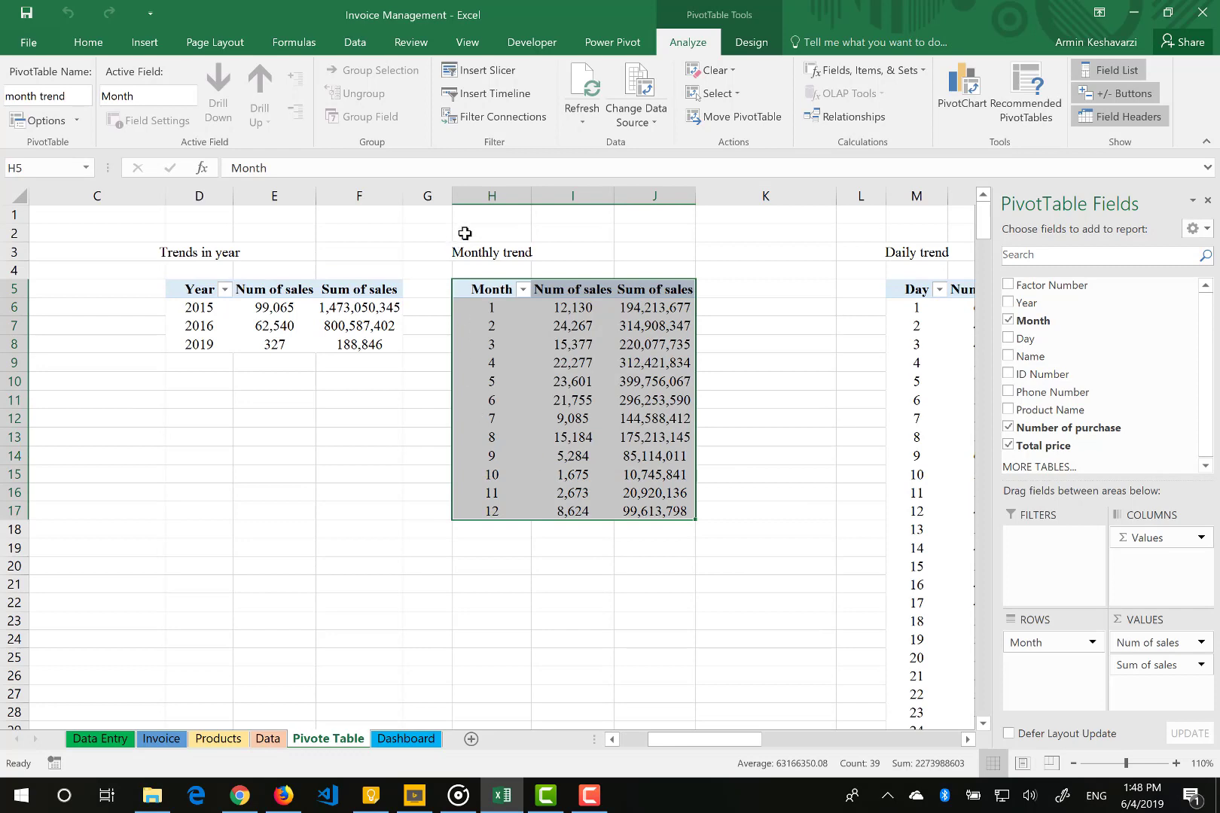
pyautogui.moveTo(489, 284); pyautogui.dragTo(218, 393)
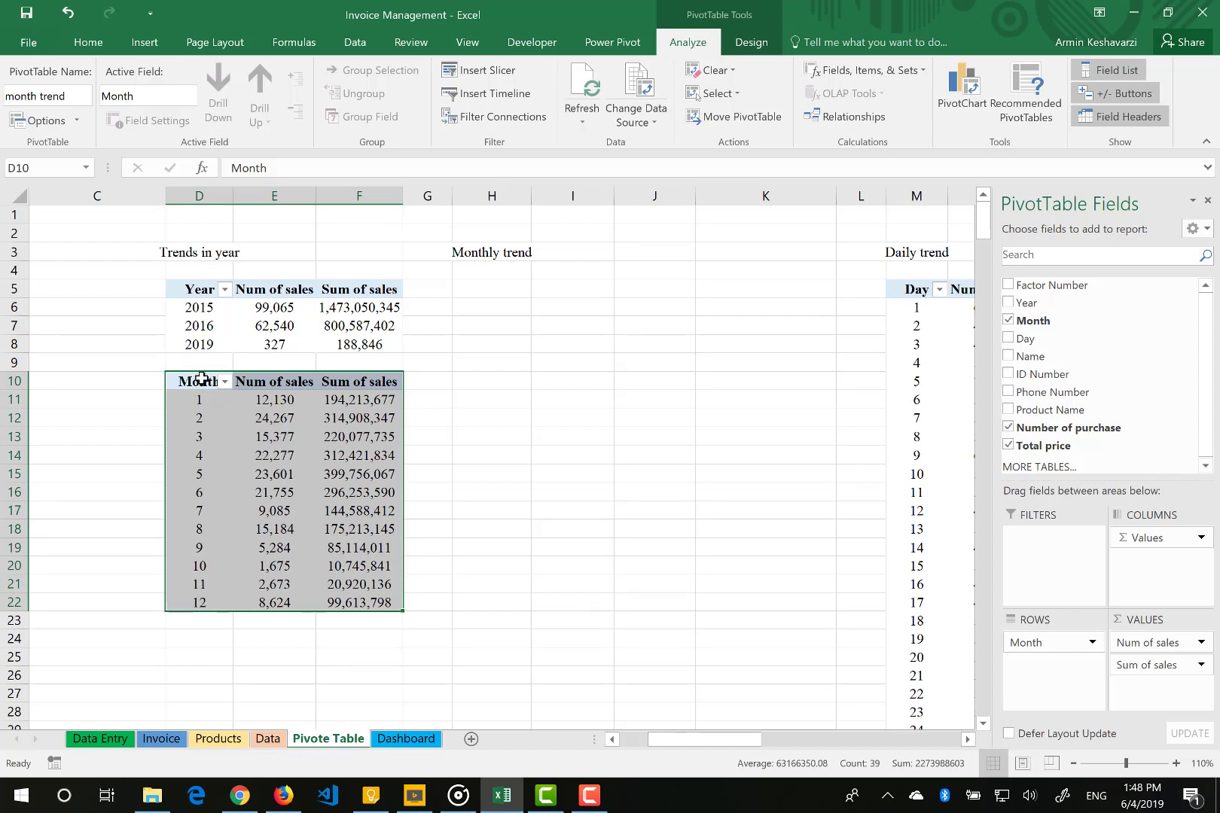
# Step: Move the monthly trend pivot table back under its Monthly trend heading at cell H5, and select the yearly table's 2015 number of sales
pyautogui.click(209, 311)
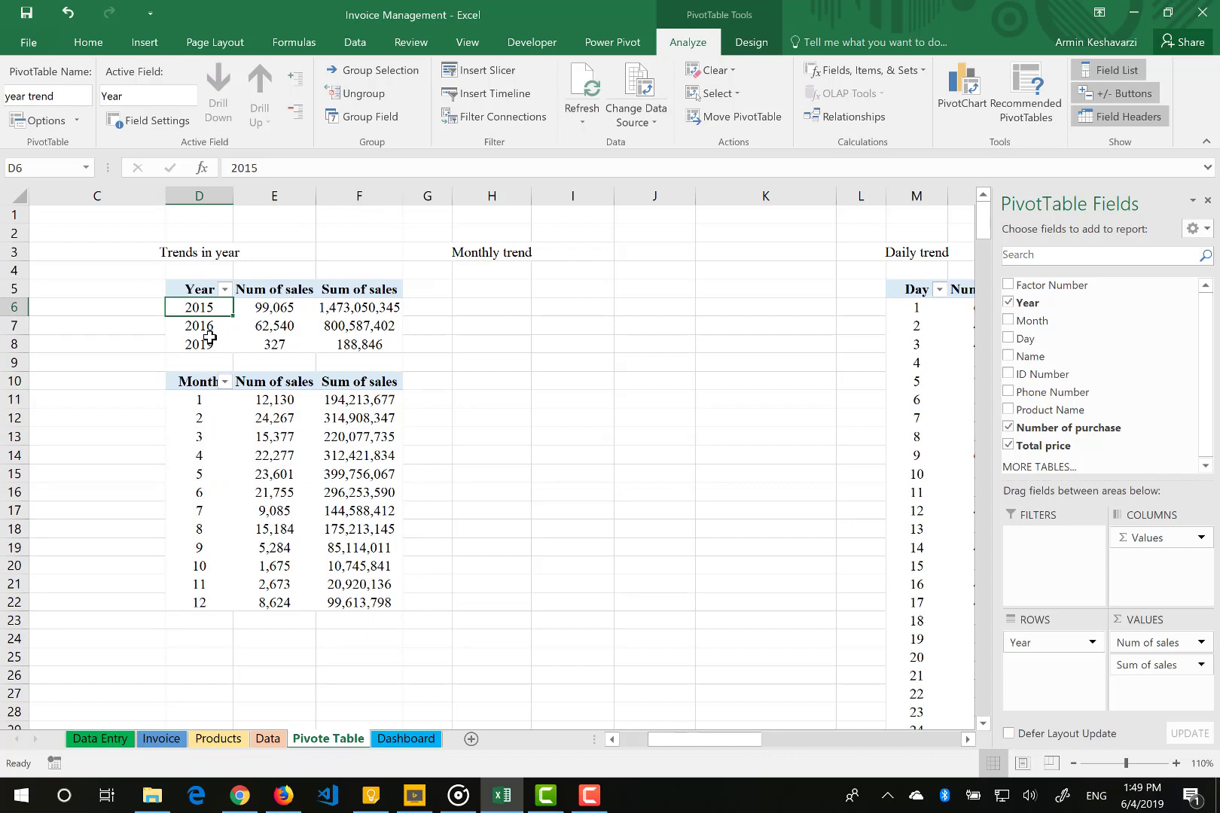
pyautogui.moveTo(196, 381); pyautogui.dragTo(384, 606)
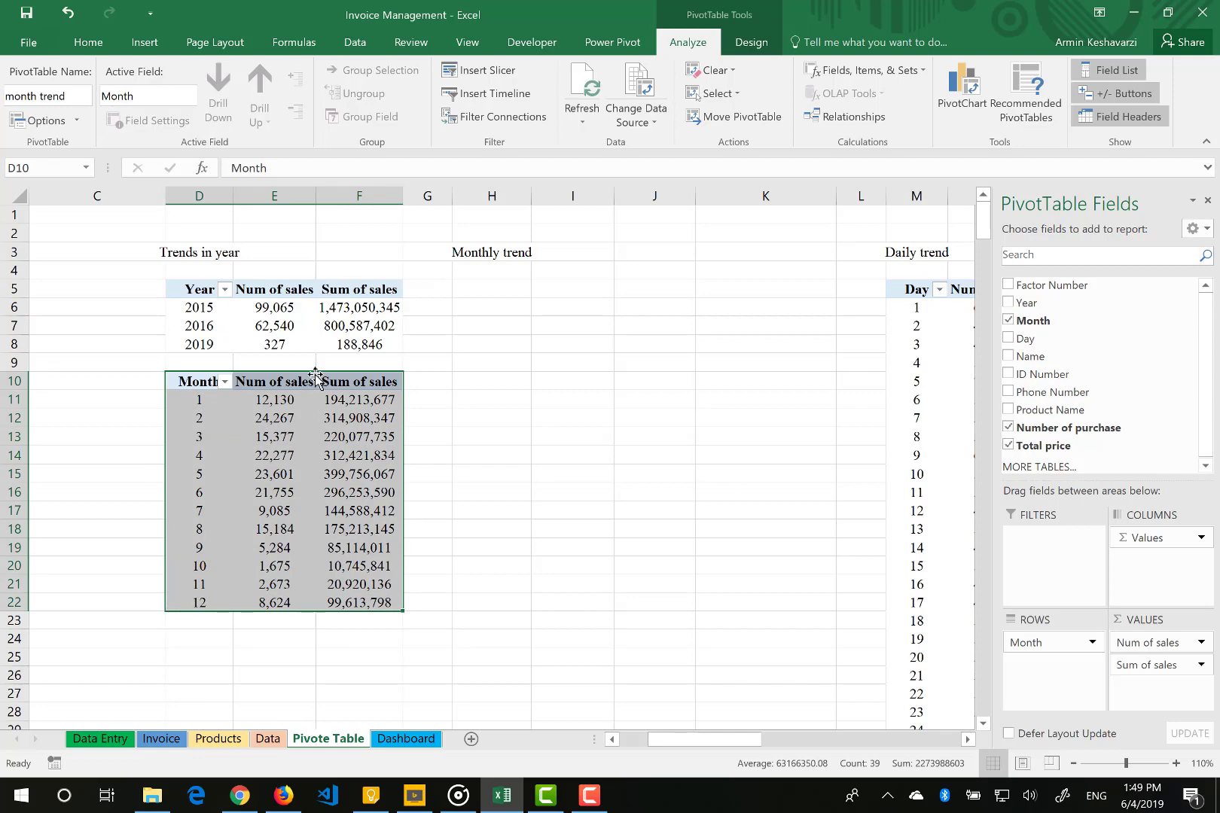
pyautogui.moveTo(315, 377); pyautogui.dragTo(577, 287)
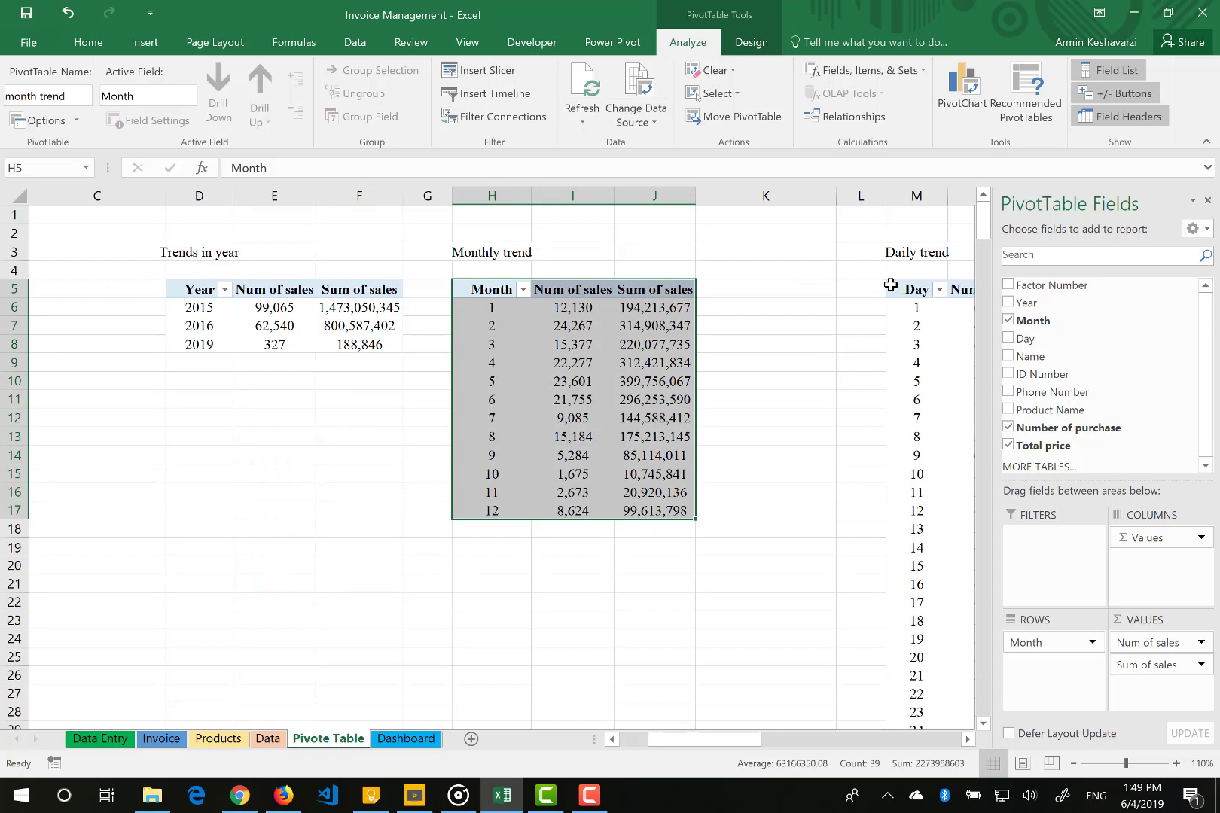
pyautogui.click(302, 308)
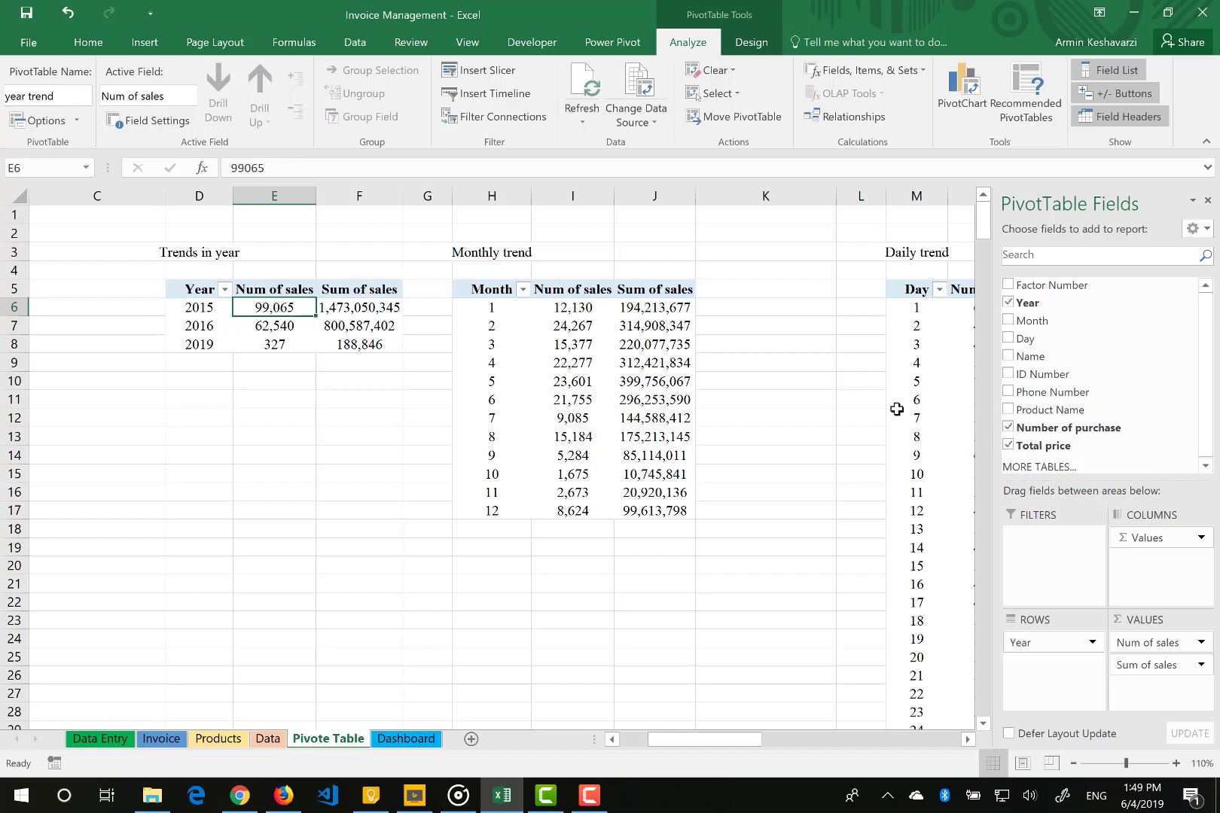
# Step: Examine the product rows, transaction amounts and averages of the Most sells products pivot table
pyautogui.hscroll(-2, 701, 455)
pyautogui.hscroll(8, 701, 455)
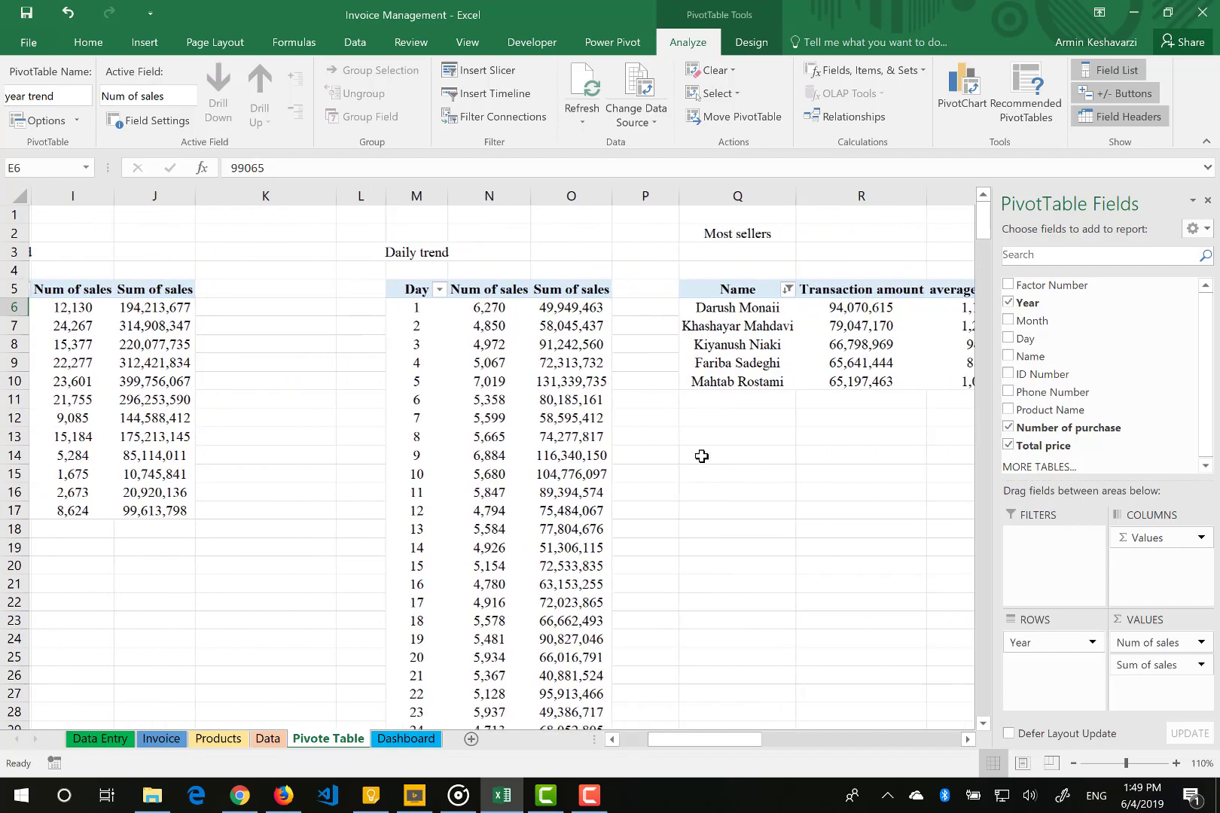
pyautogui.hscroll(8, 701, 455)
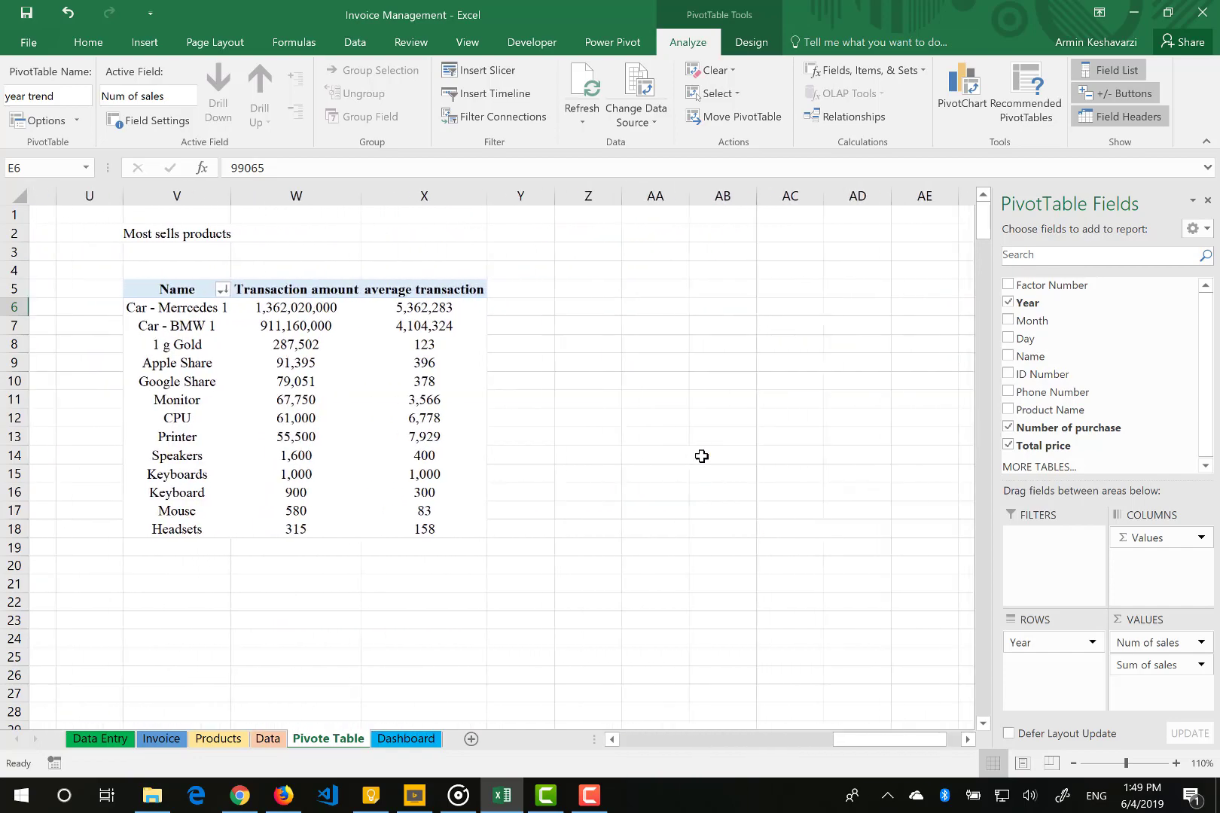
pyautogui.hscroll(-1, 701, 455)
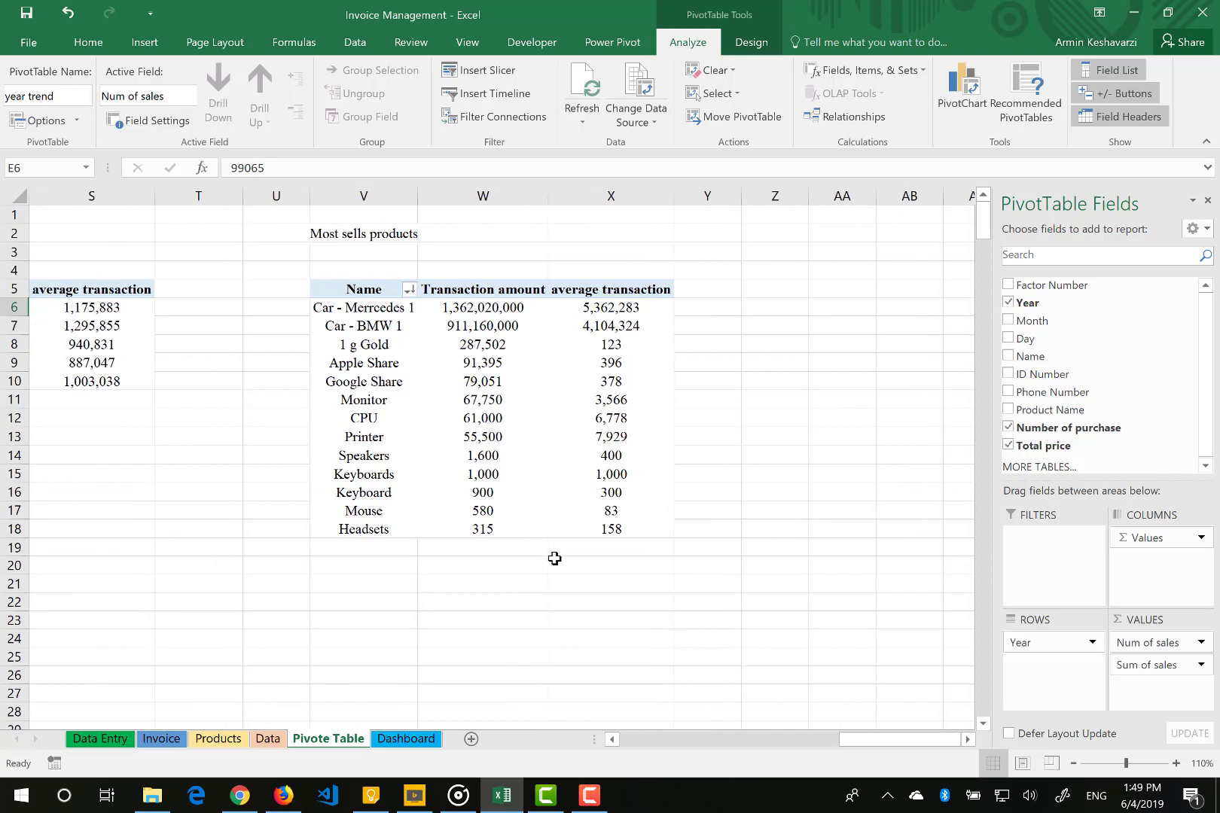
pyautogui.click(351, 347)
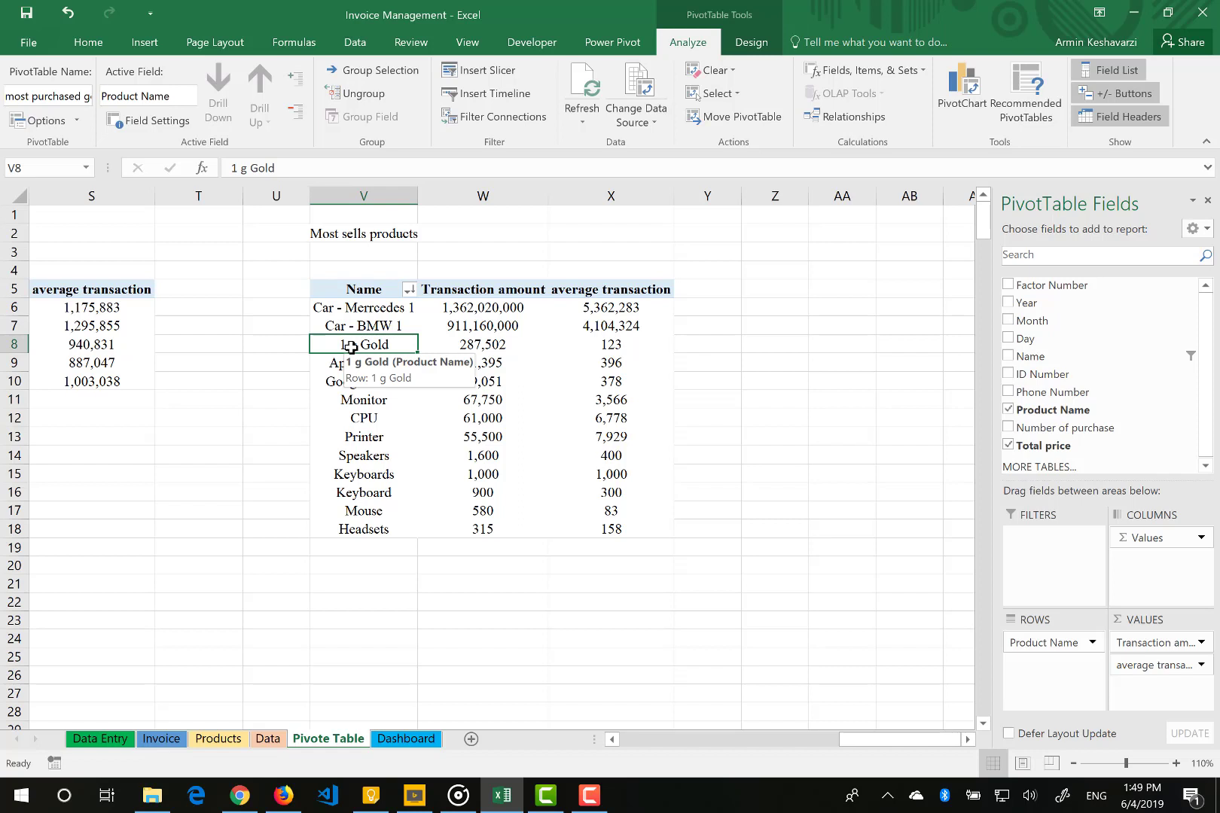
pyautogui.moveTo(379, 309); pyautogui.dragTo(470, 429)
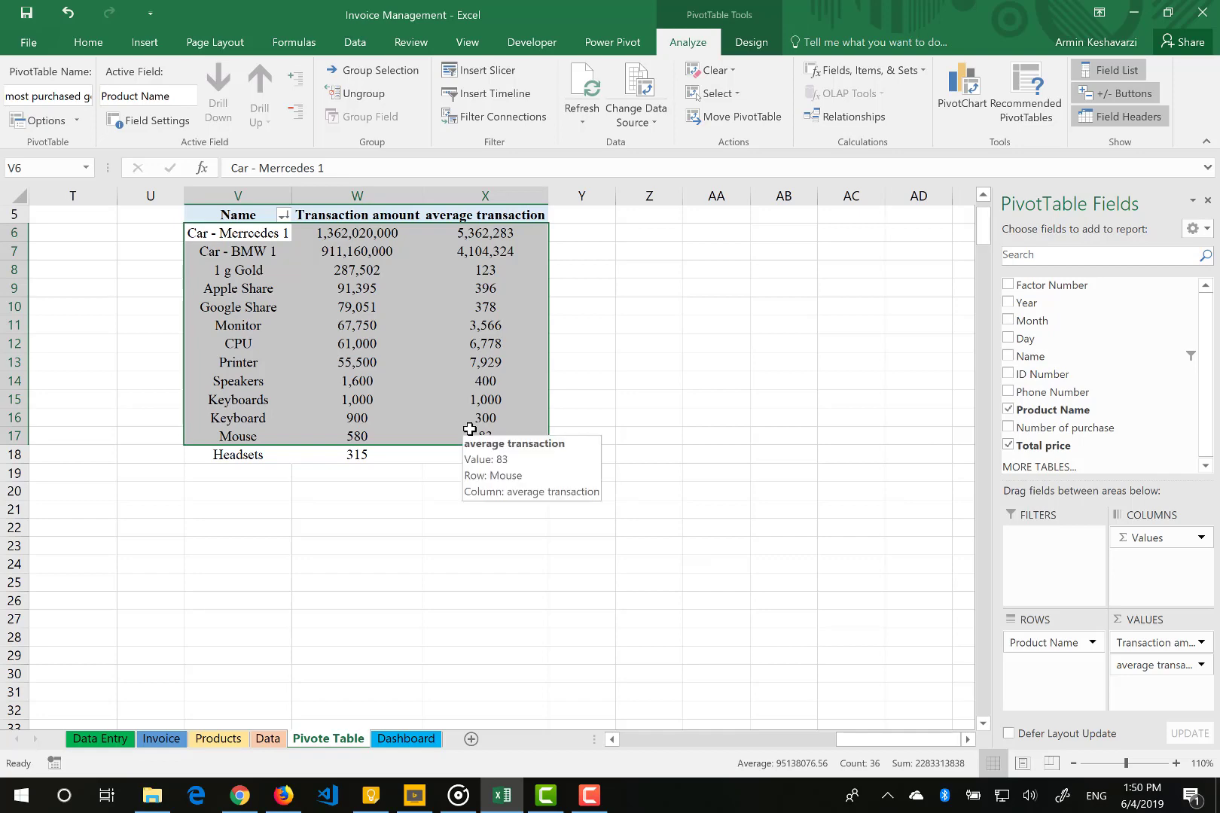
# Step: Examine the Name, Transaction amount and average transaction columns of the Most sellers pivot table
pyautogui.hscroll(-6, 469, 428)
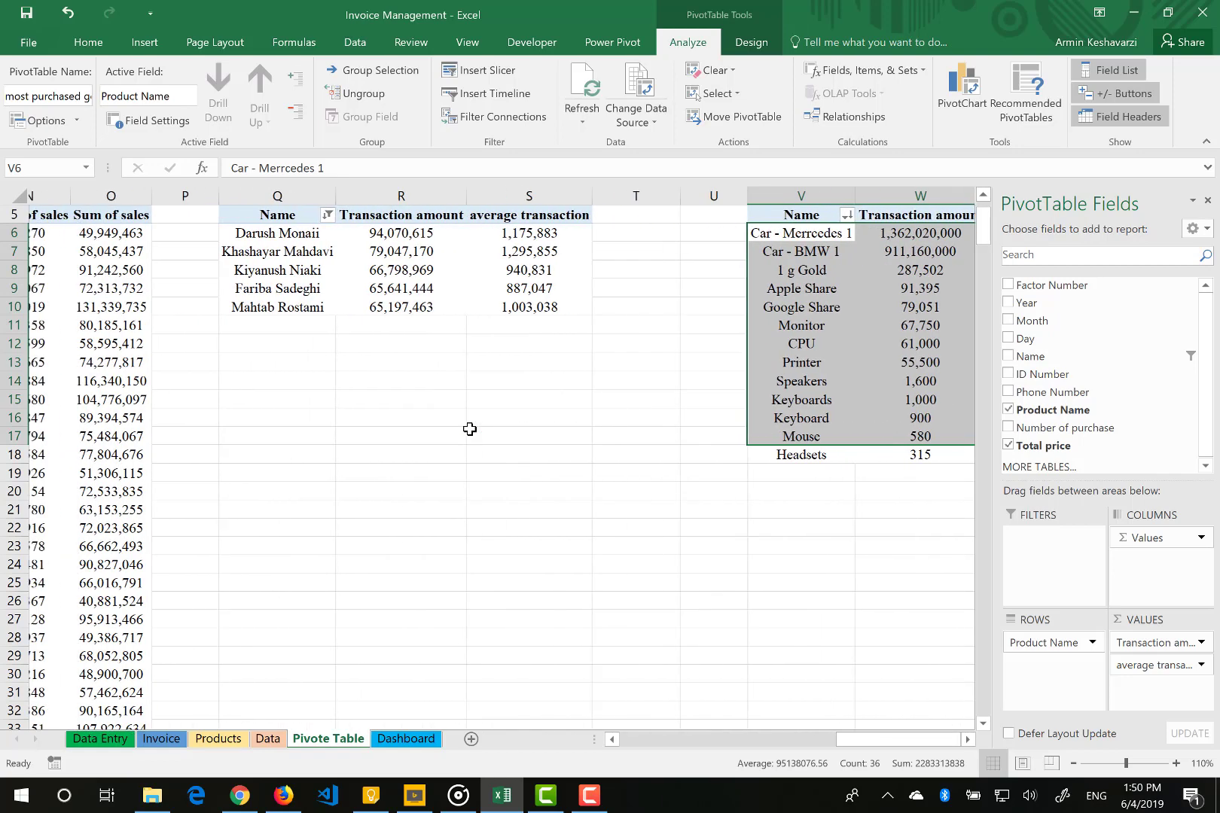
pyautogui.click(422, 348)
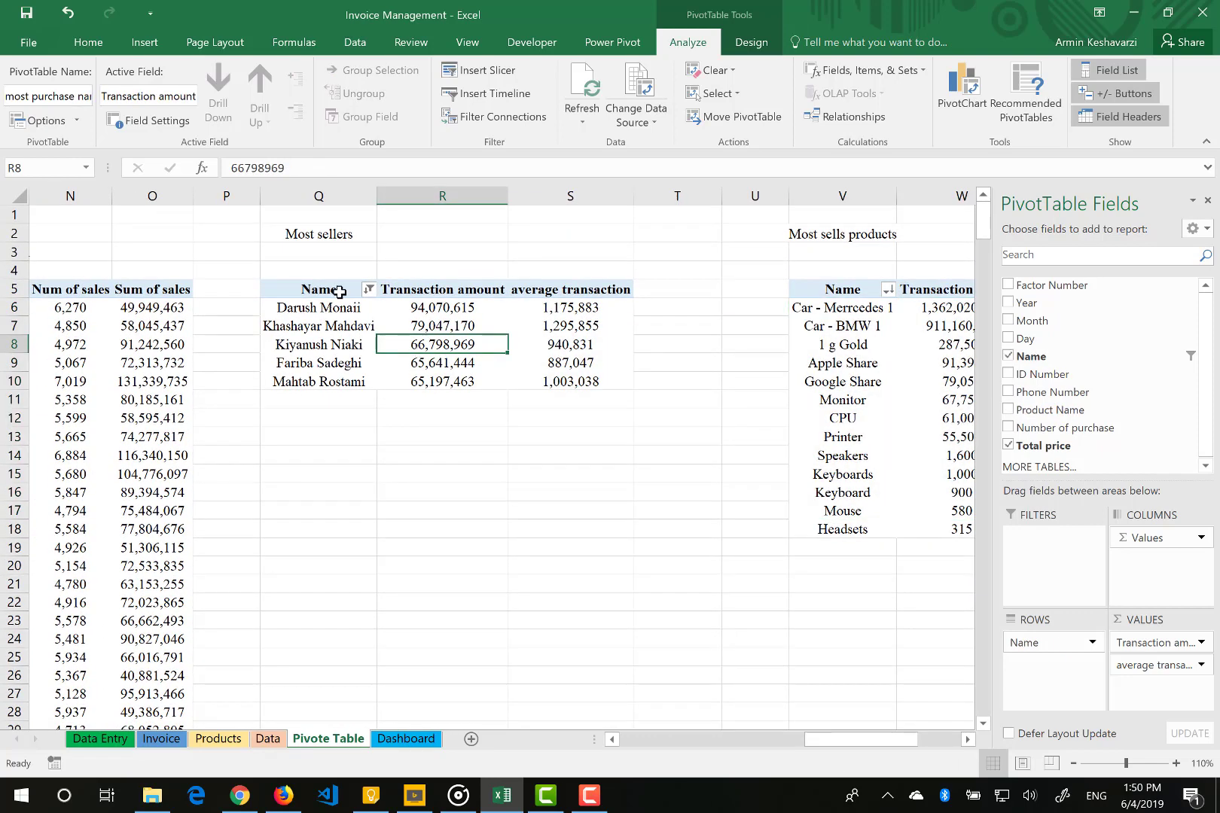
pyautogui.moveTo(332, 290); pyautogui.dragTo(757, 292)
pyautogui.moveTo(310, 311); pyautogui.dragTo(348, 326)
# Step: Examine the monthly trend pivot table's month rows 1 to 12 and their number and sum of sales
pyautogui.hscroll(-3, 350, 328)
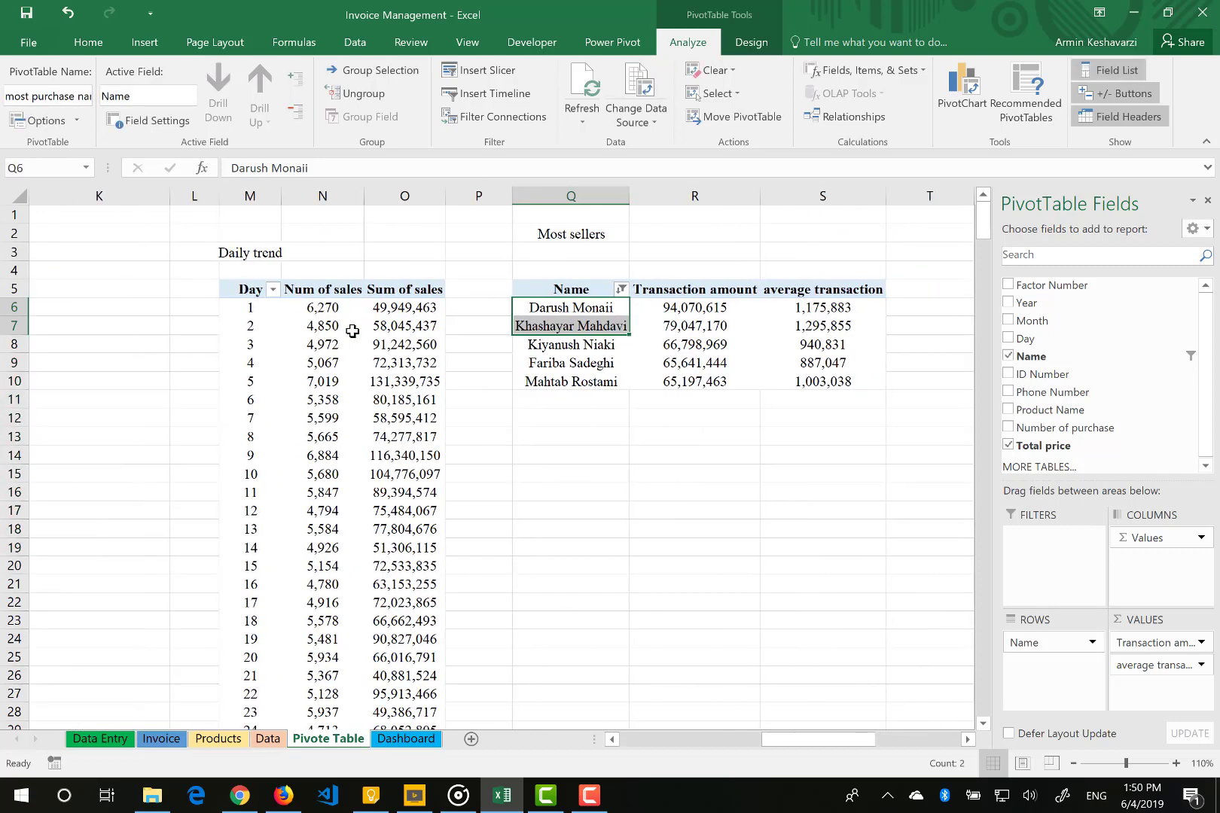
pyautogui.hscroll(-6, 352, 332)
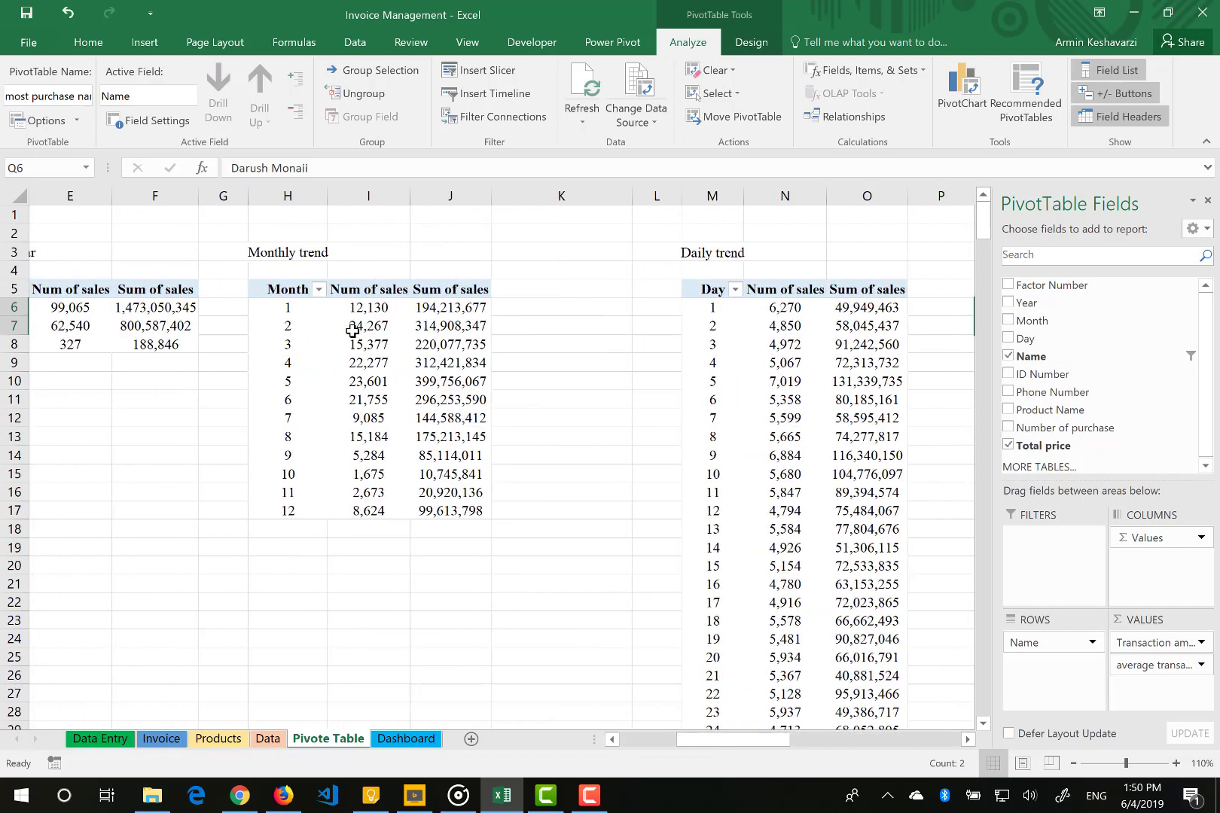
pyautogui.hscroll(-1, 288, 389)
pyautogui.click(361, 308)
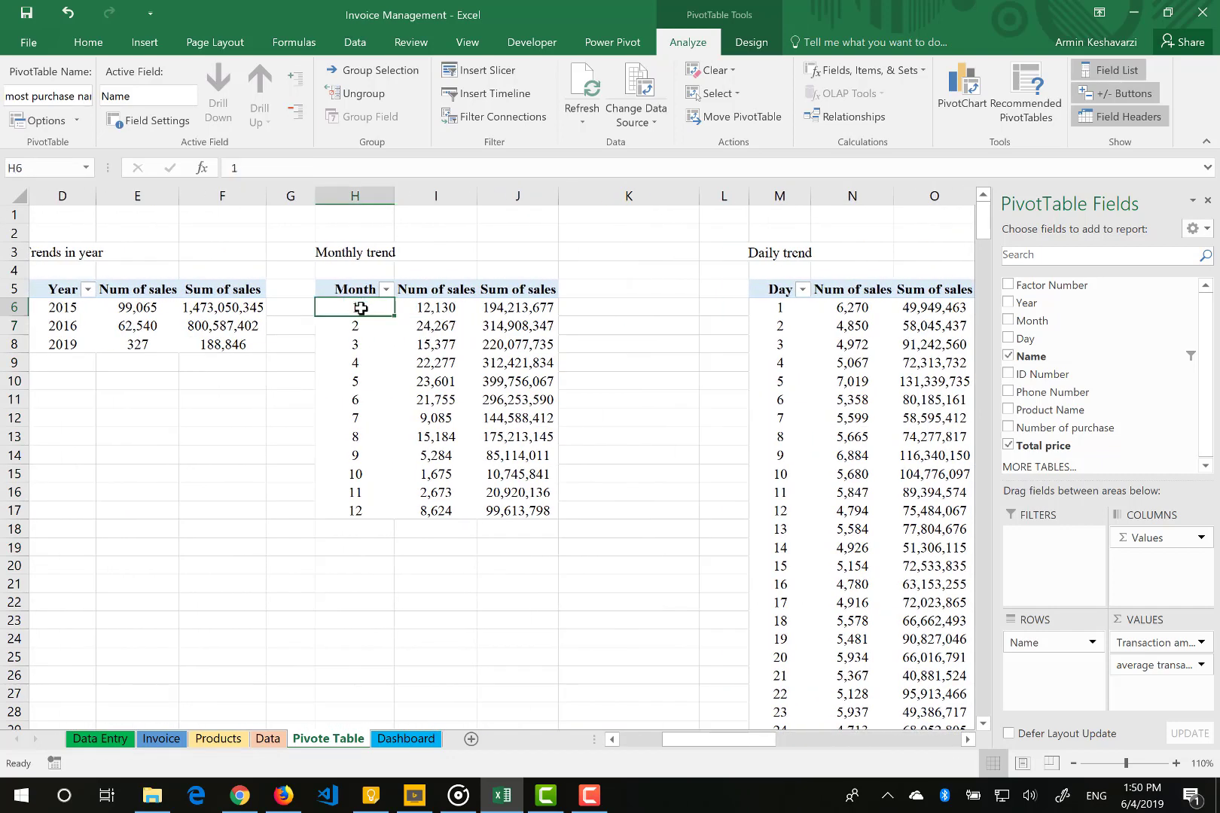
pyautogui.moveTo(360, 308); pyautogui.dragTo(353, 512)
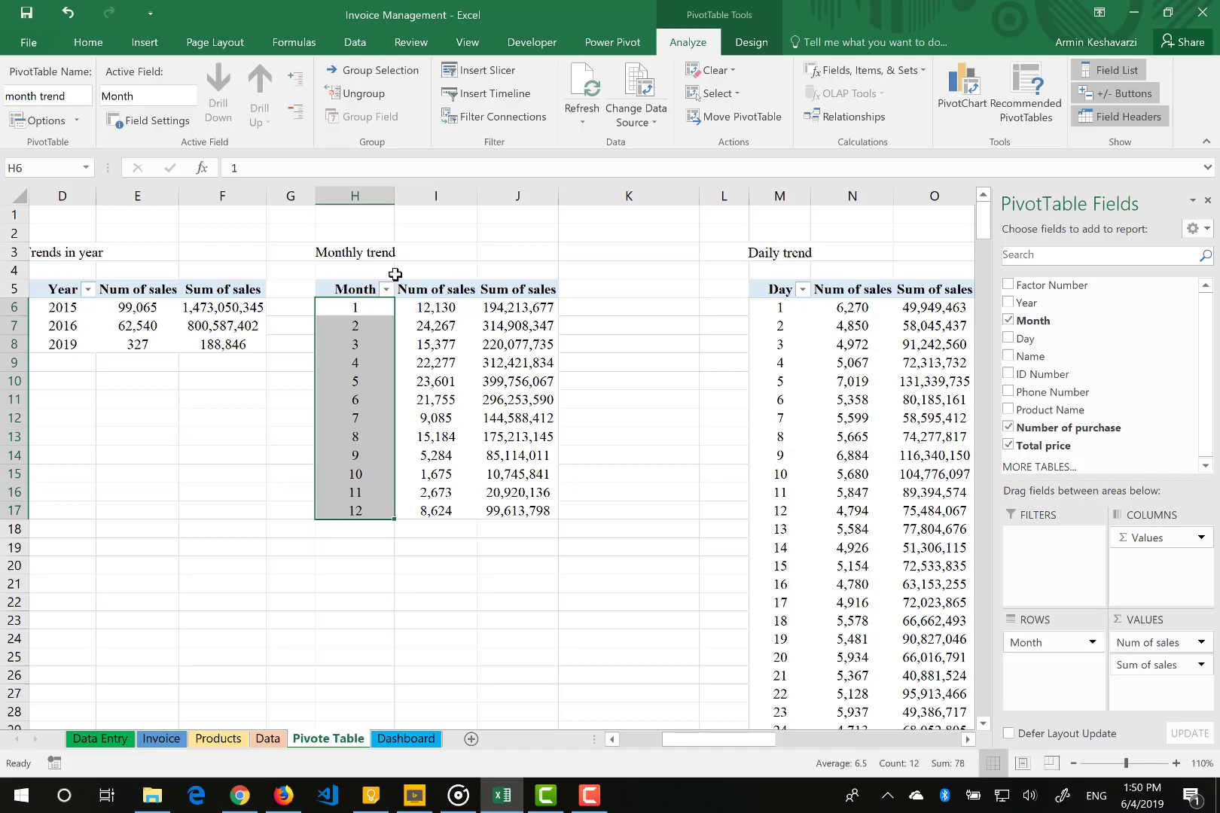
pyautogui.moveTo(358, 293); pyautogui.dragTo(539, 507)
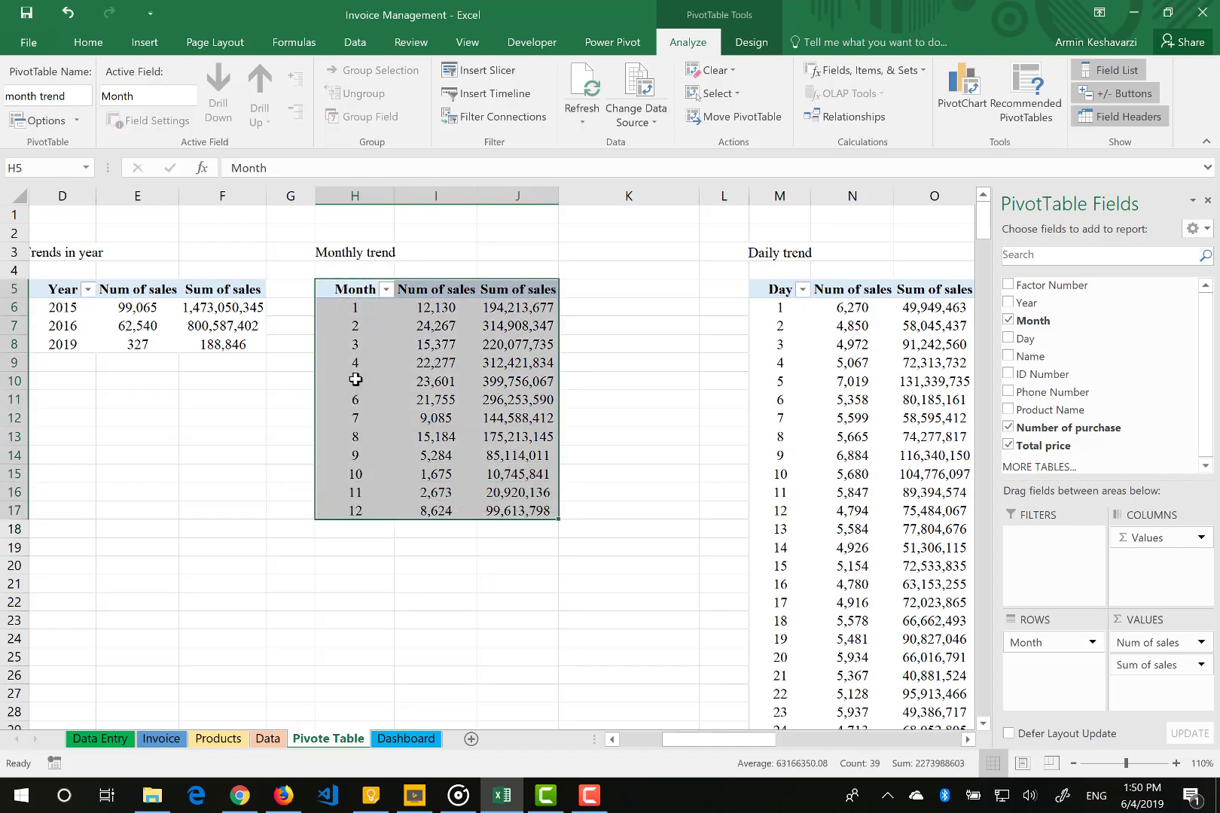
pyautogui.click(371, 512)
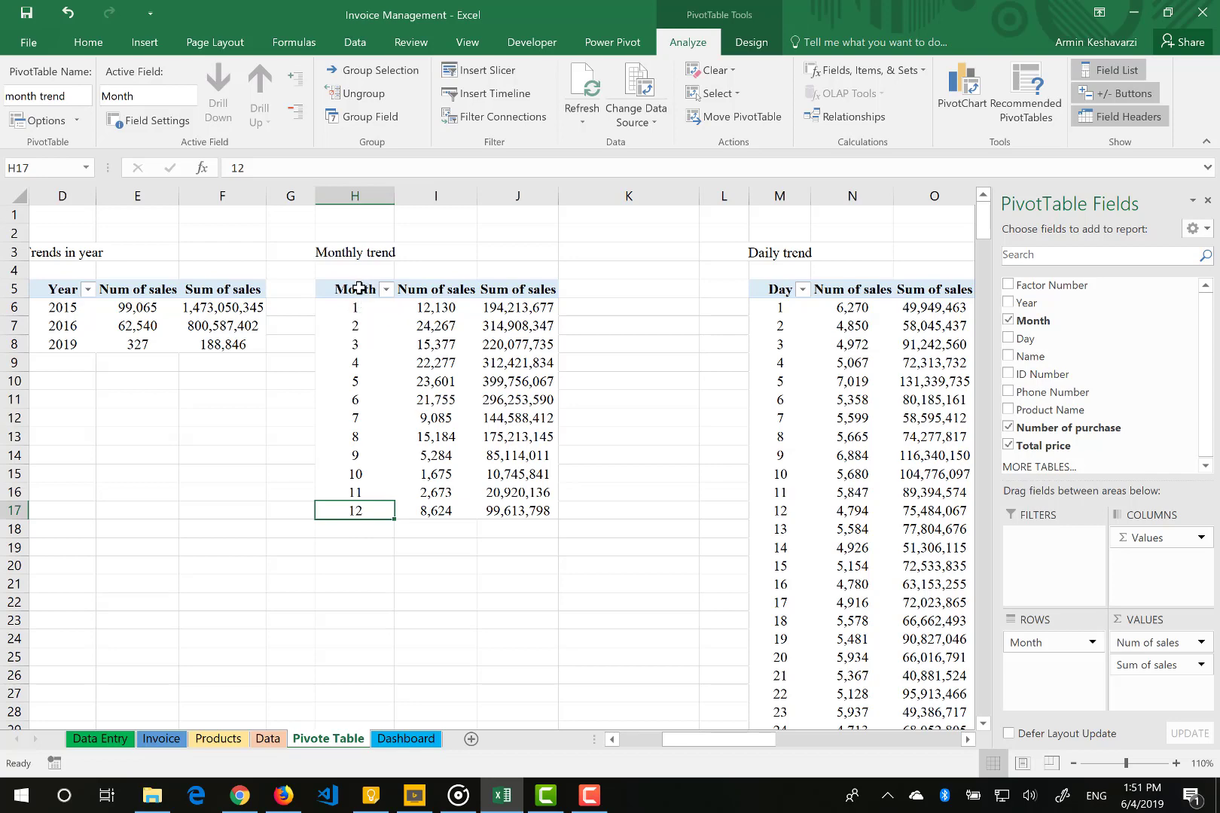
pyautogui.moveTo(361, 287); pyautogui.dragTo(531, 511)
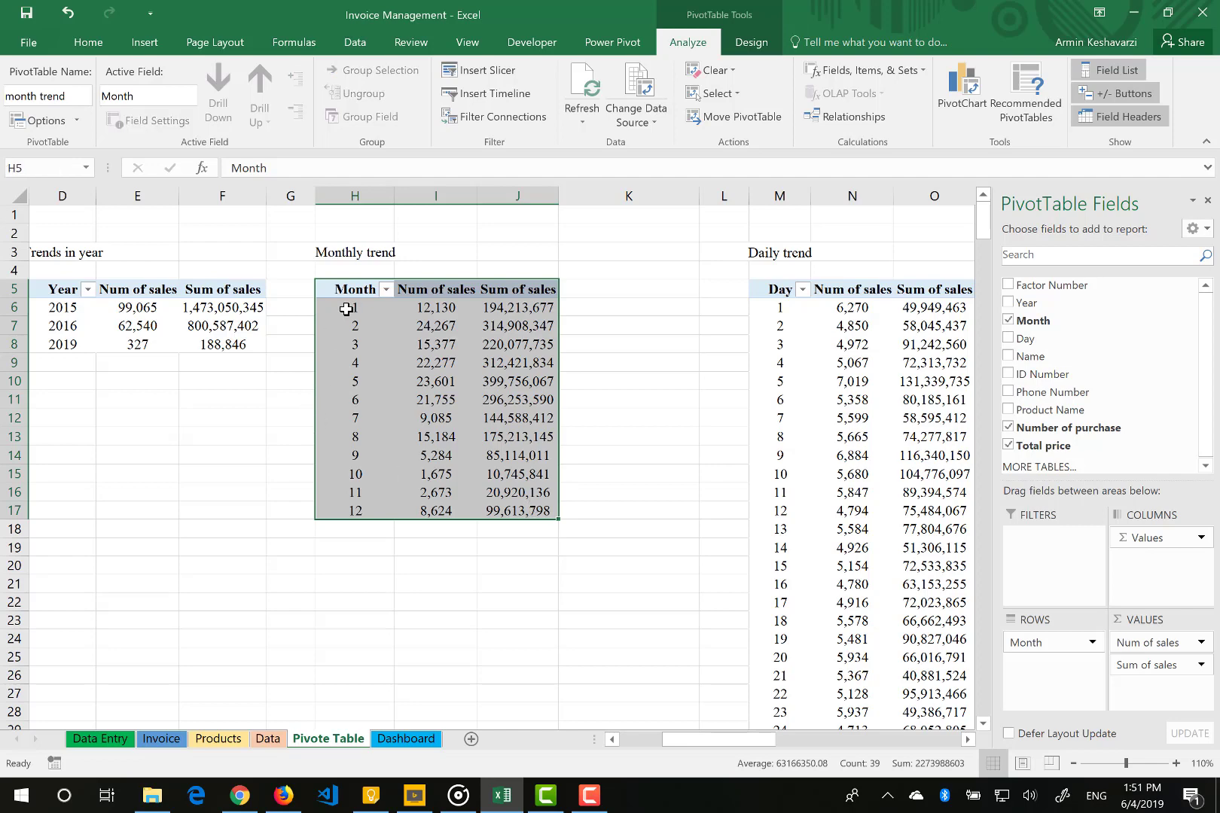
pyautogui.moveTo(346, 307); pyautogui.dragTo(354, 512)
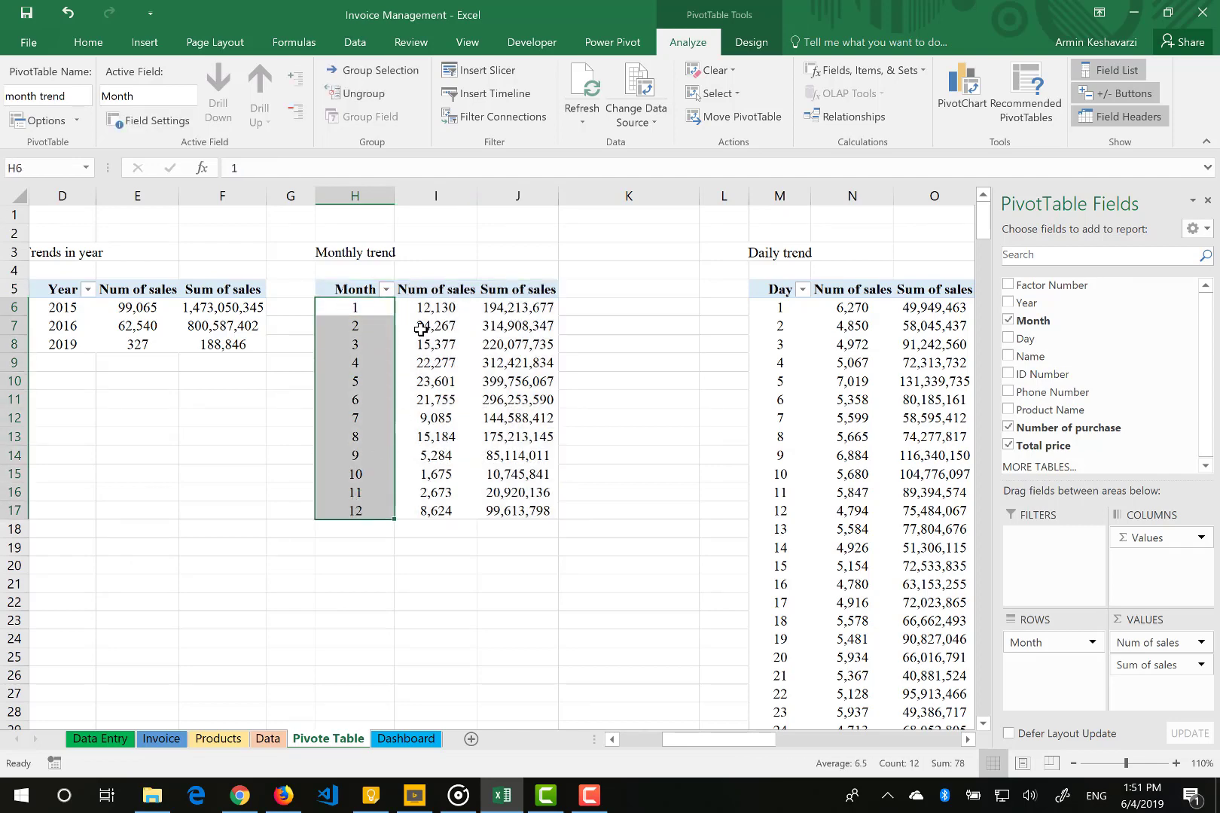
pyautogui.moveTo(421, 328); pyautogui.dragTo(552, 331)
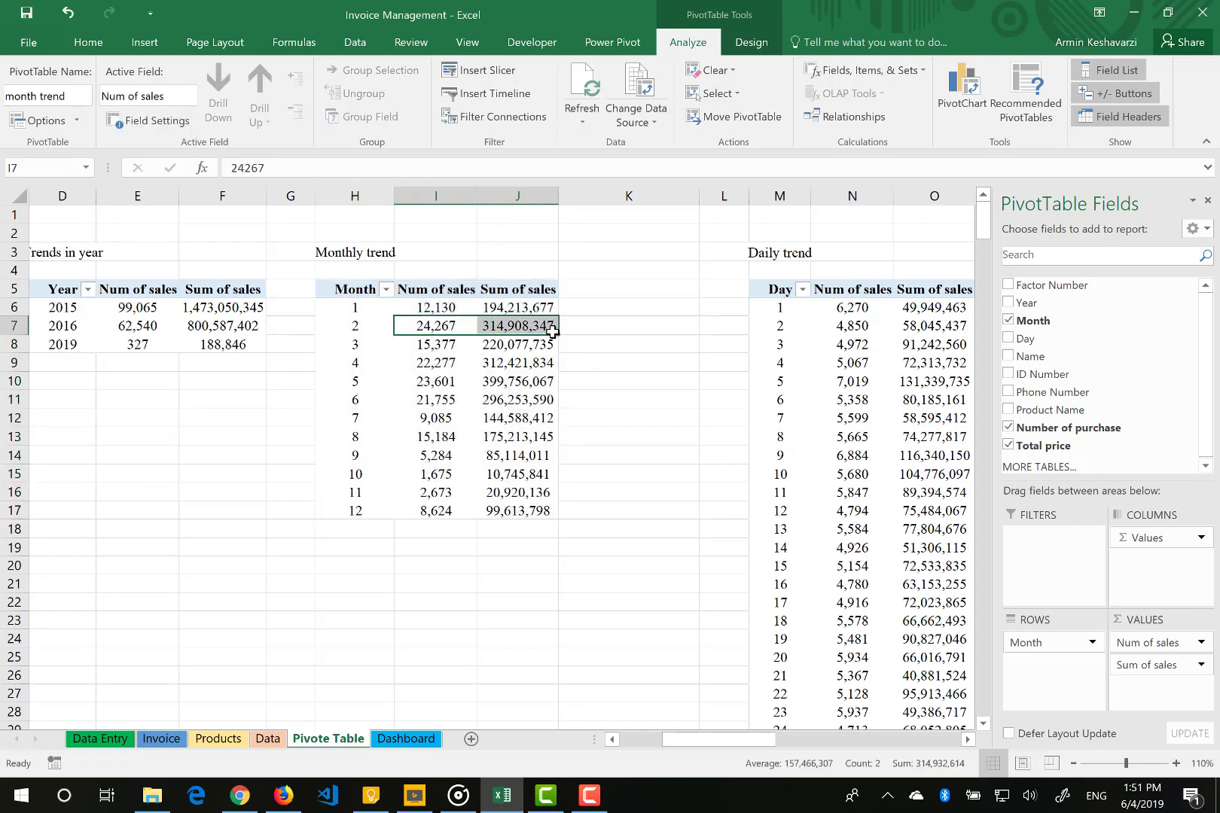
# Step: Look over how all the pivot tables are laid out side by side on the Pivote Table sheet
pyautogui.hscroll(-3, 552, 331)
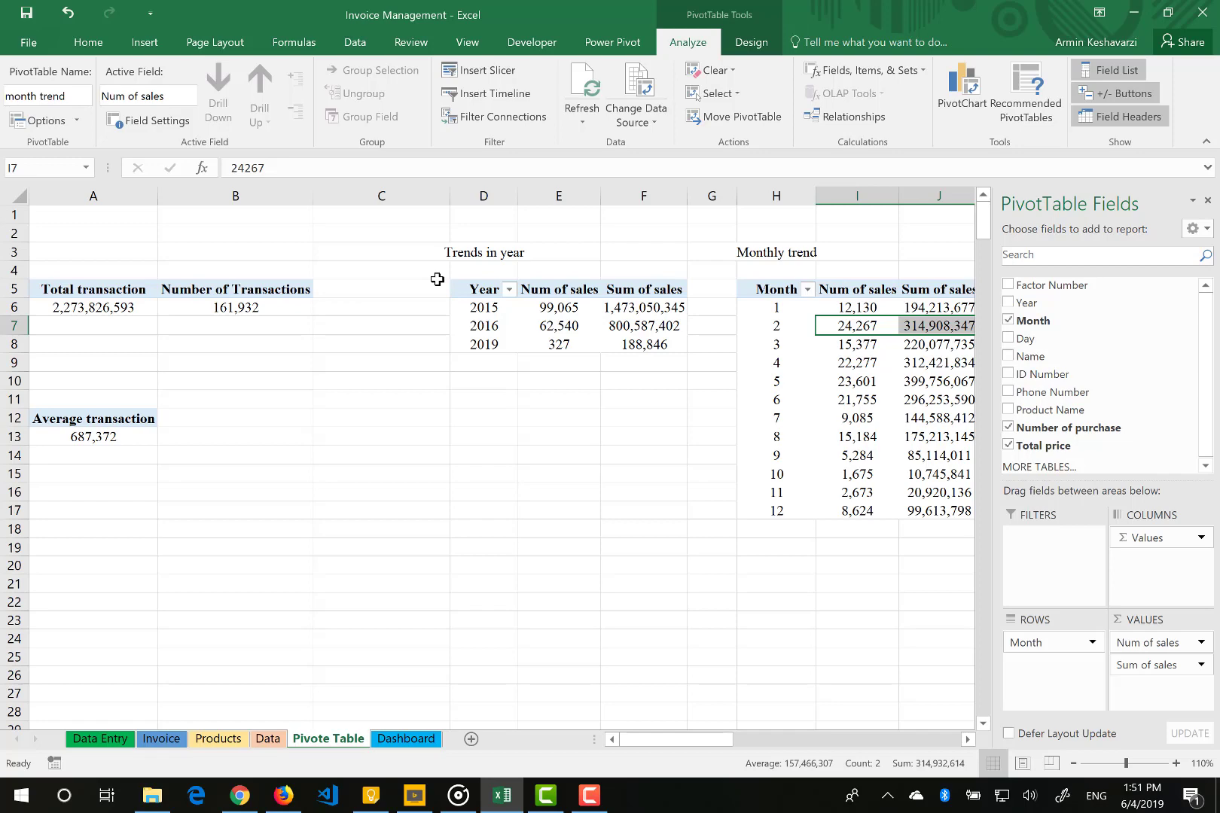
pyautogui.hscroll(2, 405, 390)
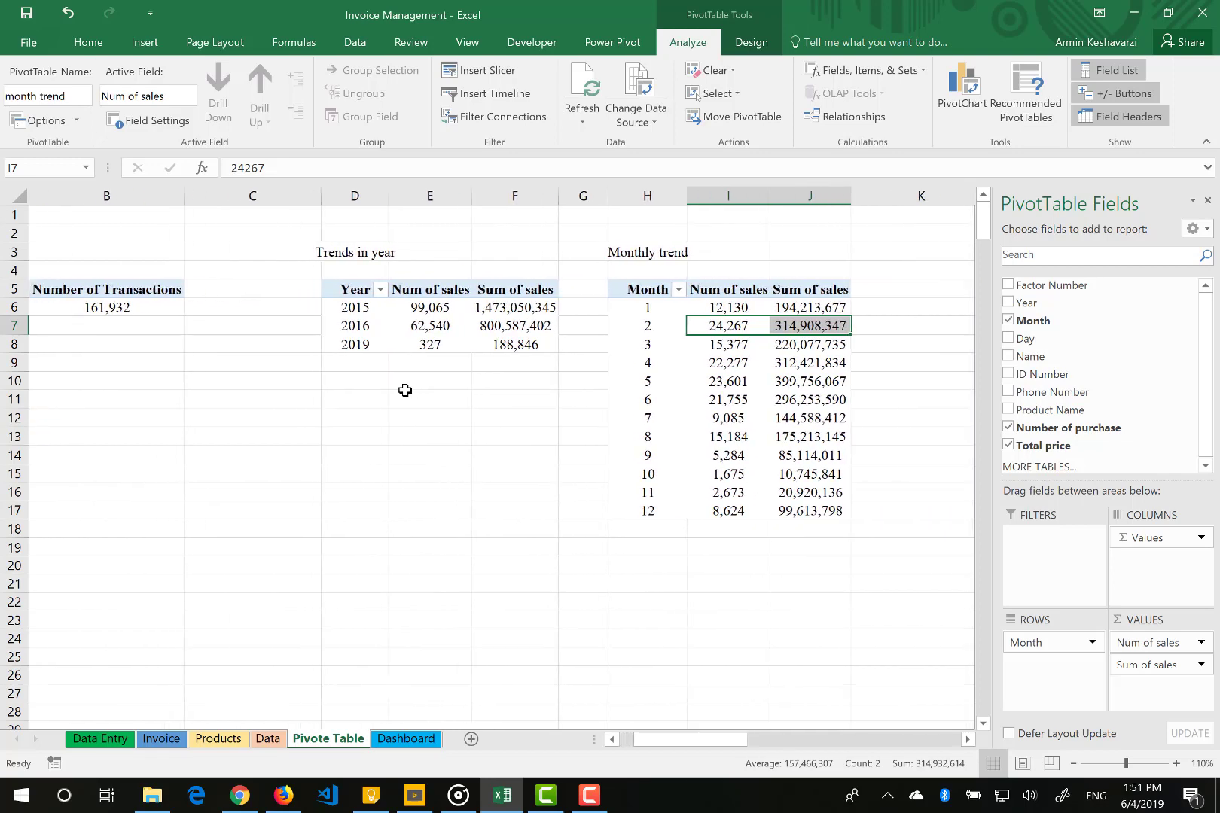
pyautogui.hscroll(4, 405, 390)
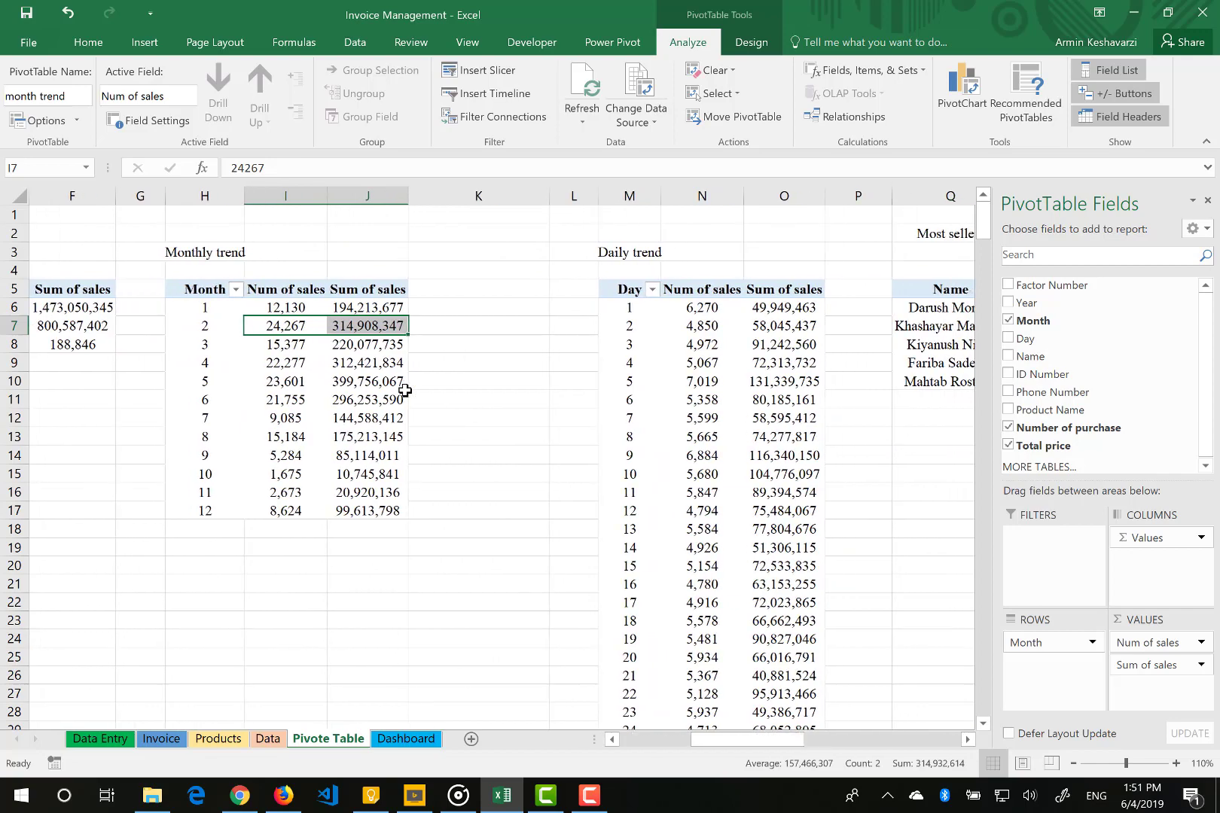
pyautogui.hscroll(4, 405, 390)
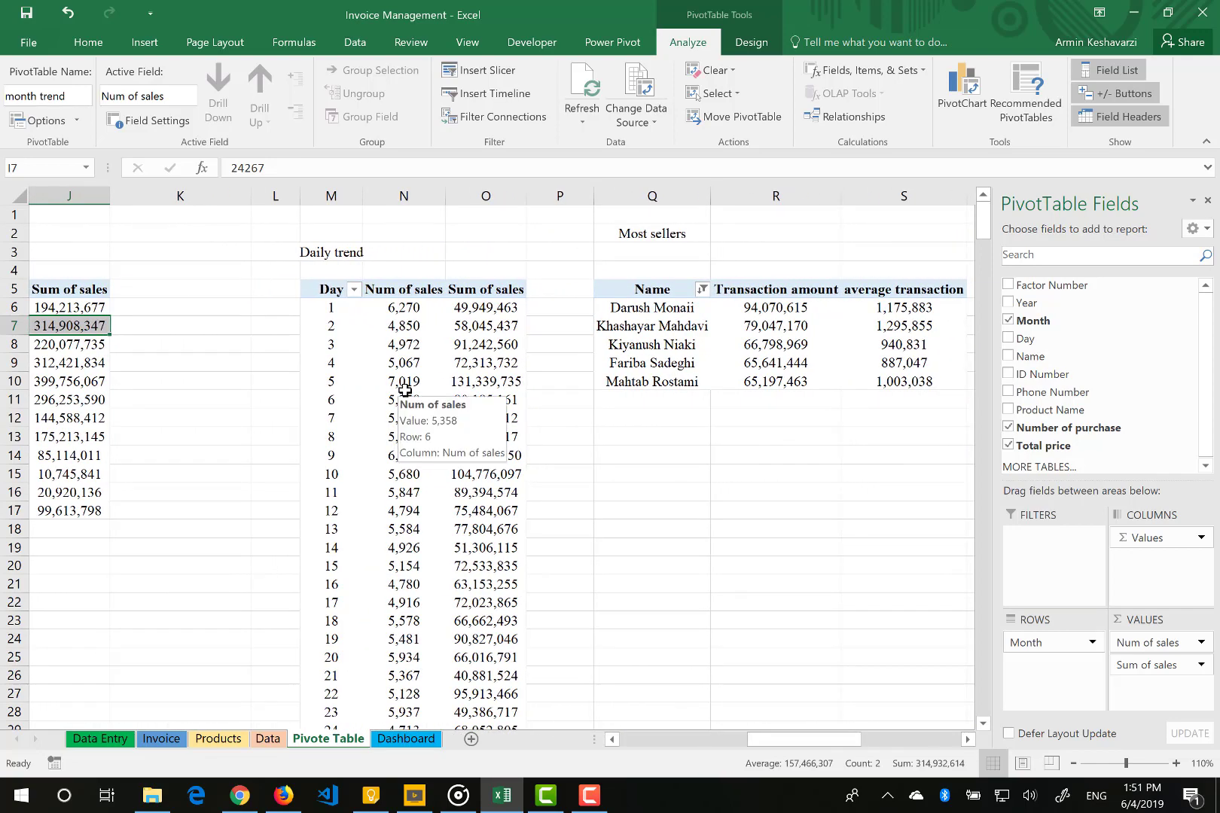
pyautogui.hscroll(6, 405, 390)
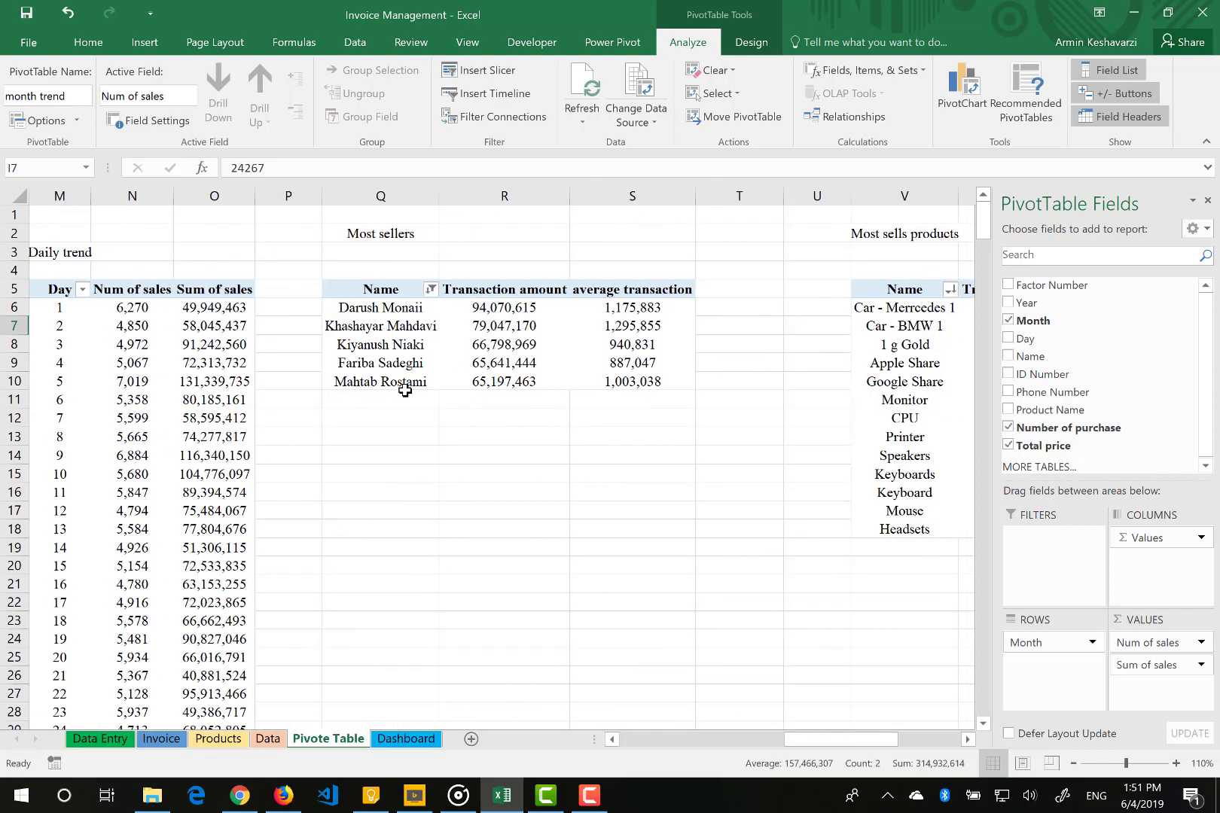
pyautogui.hscroll(-14, 405, 390)
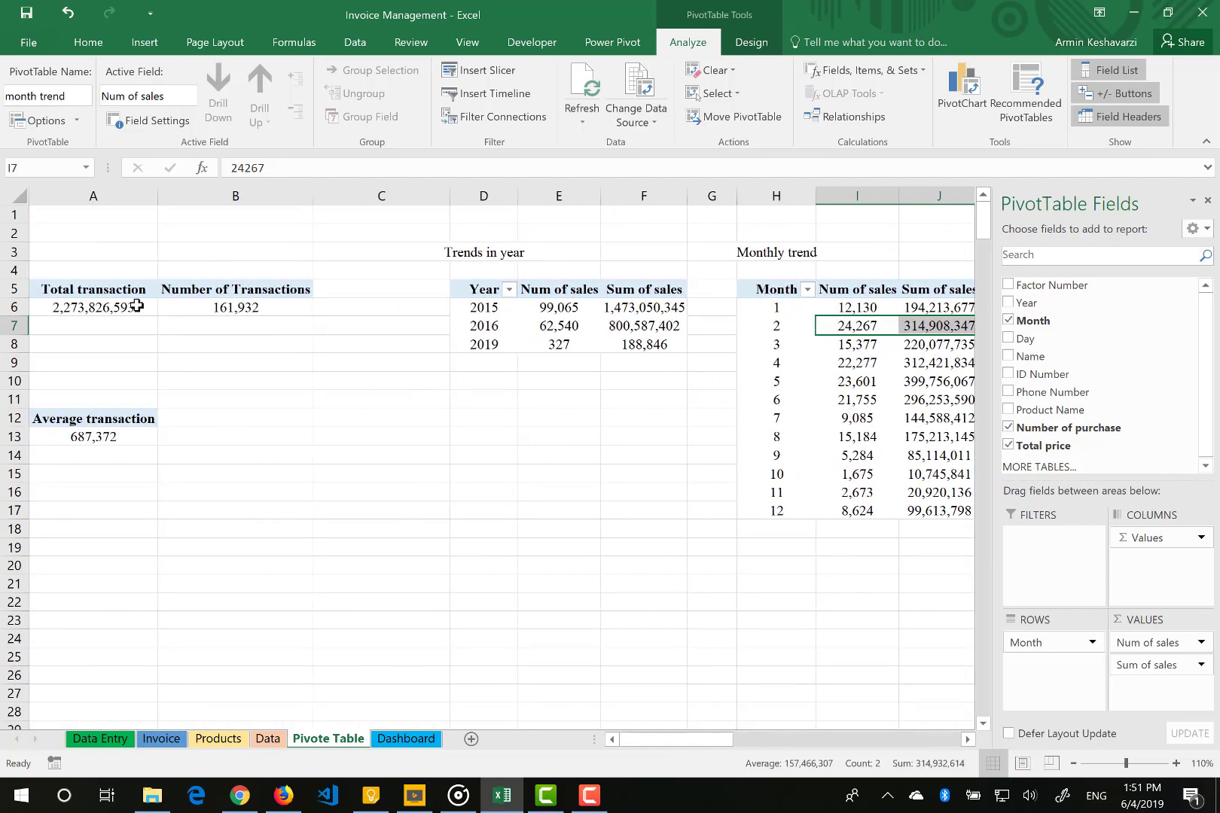
# Step: Compare the Total transaction and Number of Transactions pivot table with the Dashboard's Total Sell Amount and Total sell number cells, including the B1 formula
pyautogui.click(143, 305)
pyautogui.moveTo(128, 290); pyautogui.dragTo(245, 306)
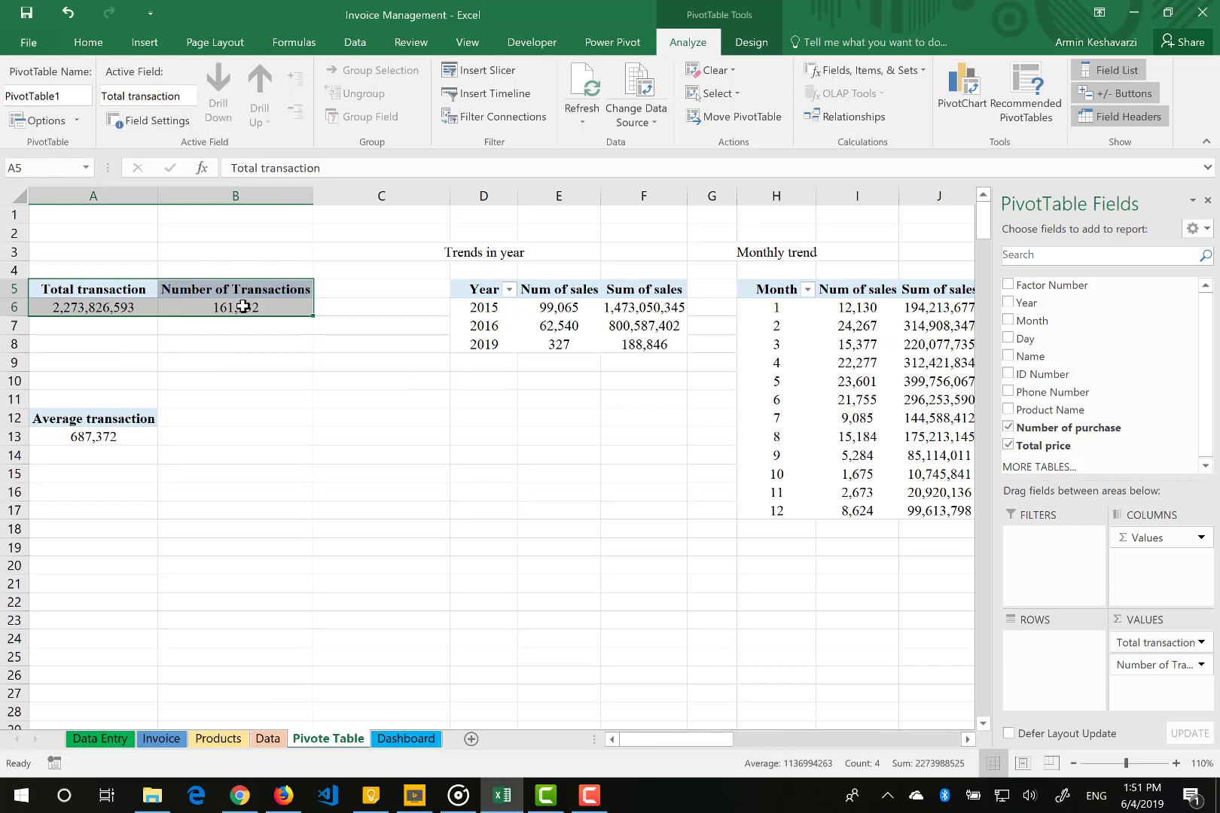
pyautogui.click(386, 740)
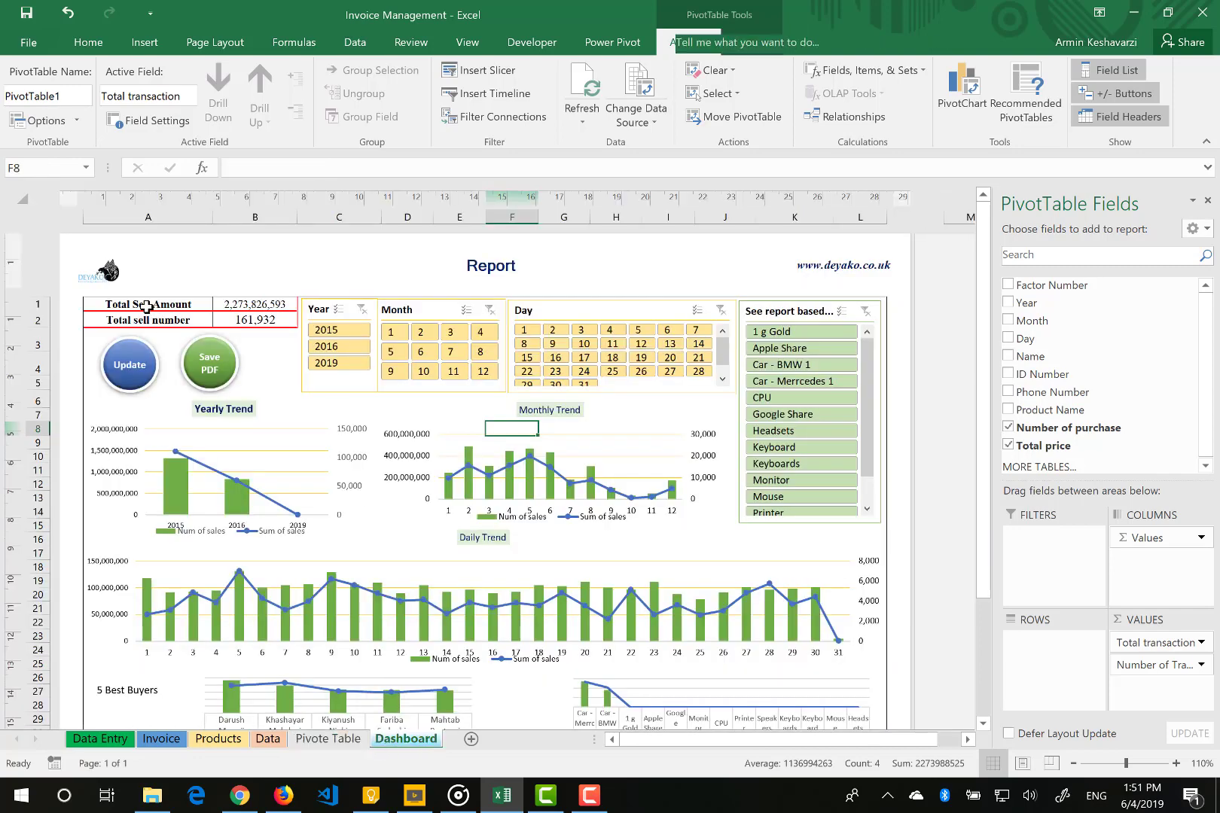
pyautogui.click(142, 308)
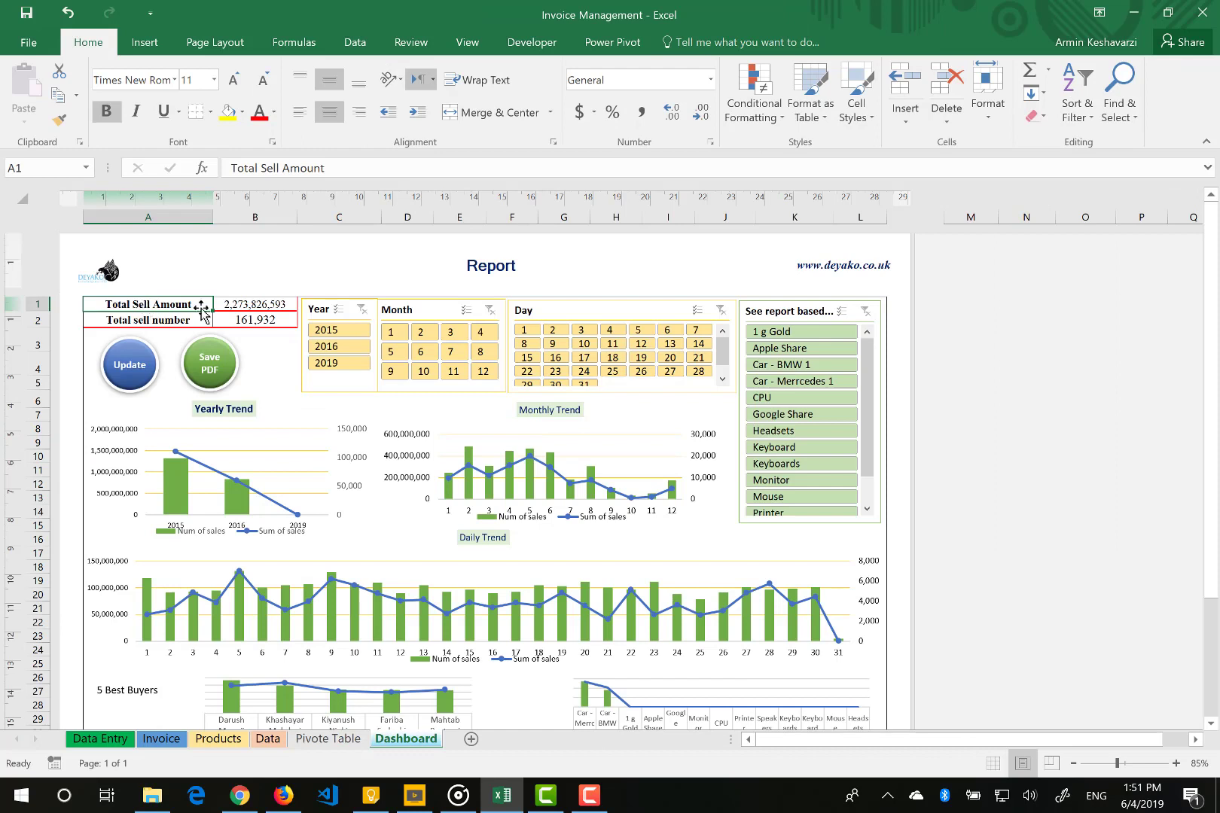
pyautogui.moveTo(177, 315); pyautogui.dragTo(172, 303)
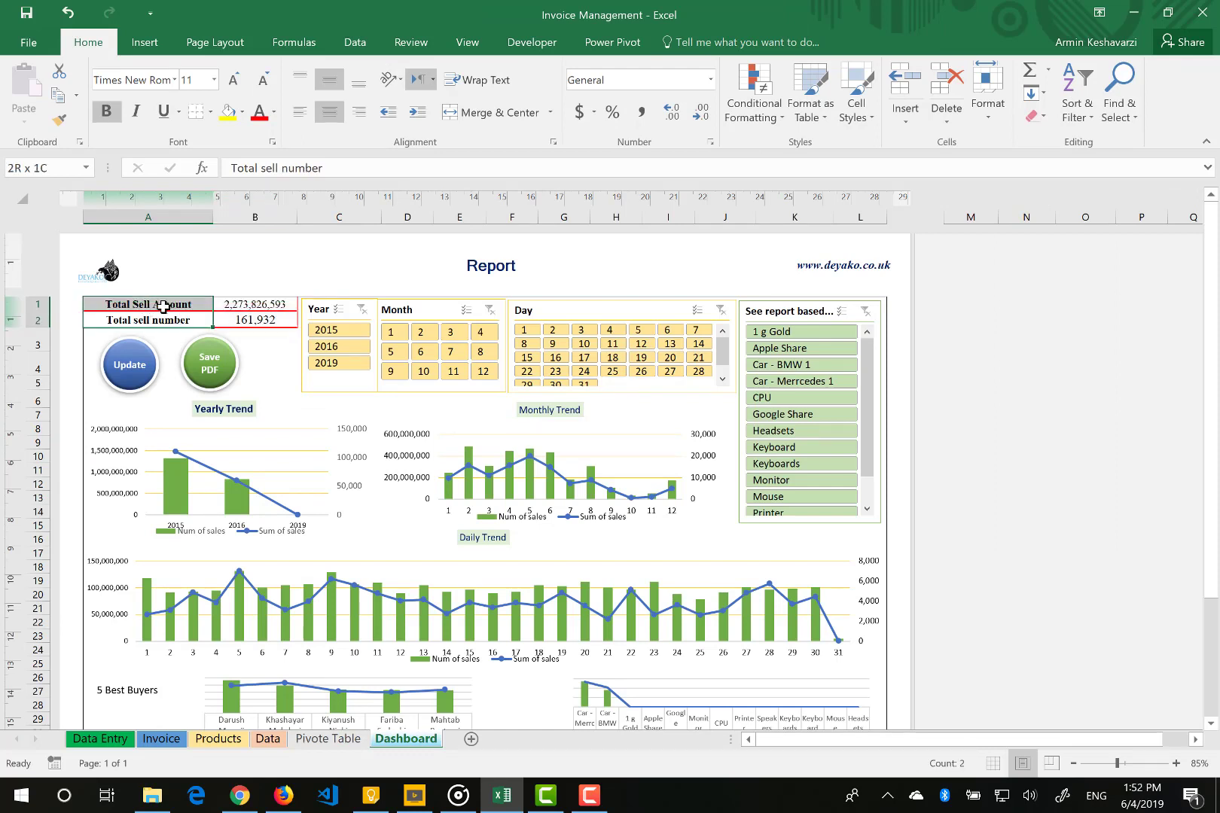
pyautogui.click(254, 309)
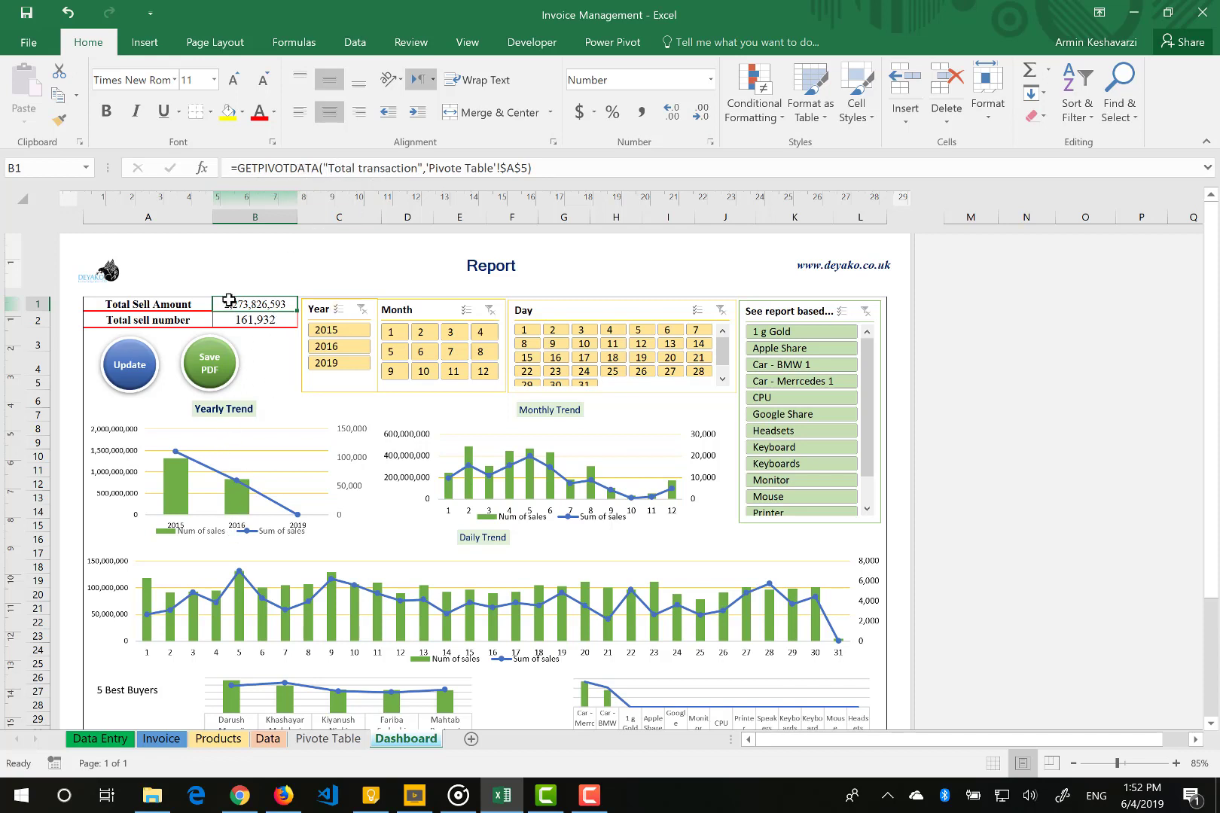
pyautogui.click(330, 740)
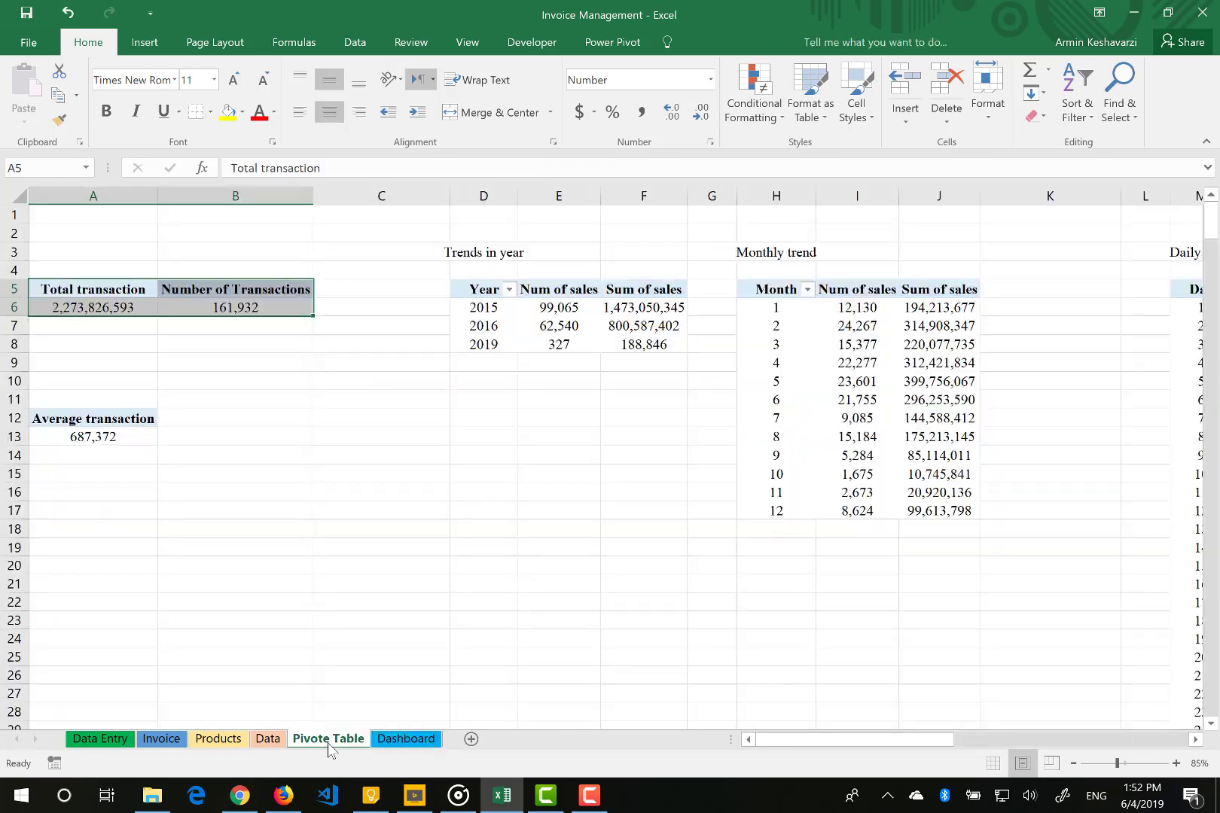
pyautogui.click(406, 738)
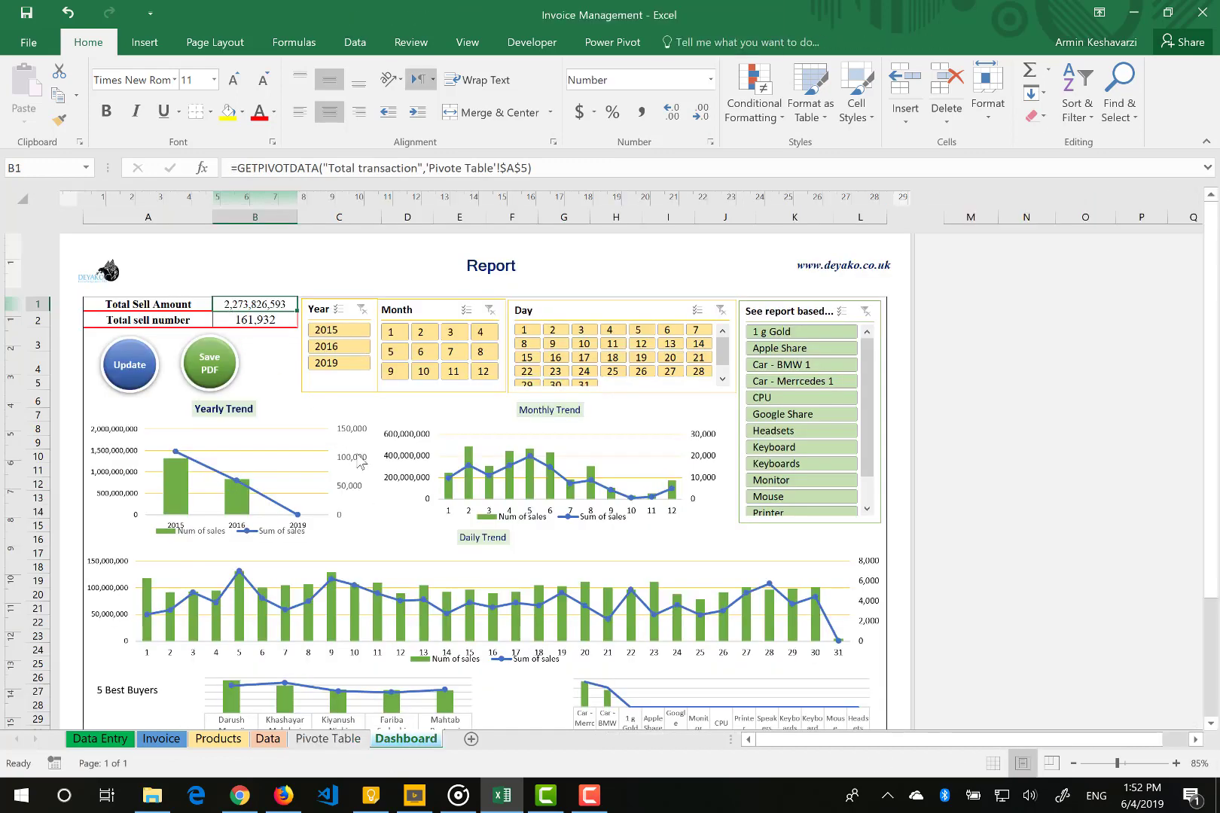
# Step: Copy the yearly trend pivot table range D5:F8 from the Pivote Table sheet and return to the Dashboard sheet
pyautogui.click(326, 744)
pyautogui.moveTo(486, 289); pyautogui.dragTo(660, 342)
pyautogui.hotkey('ctrl', 'c')
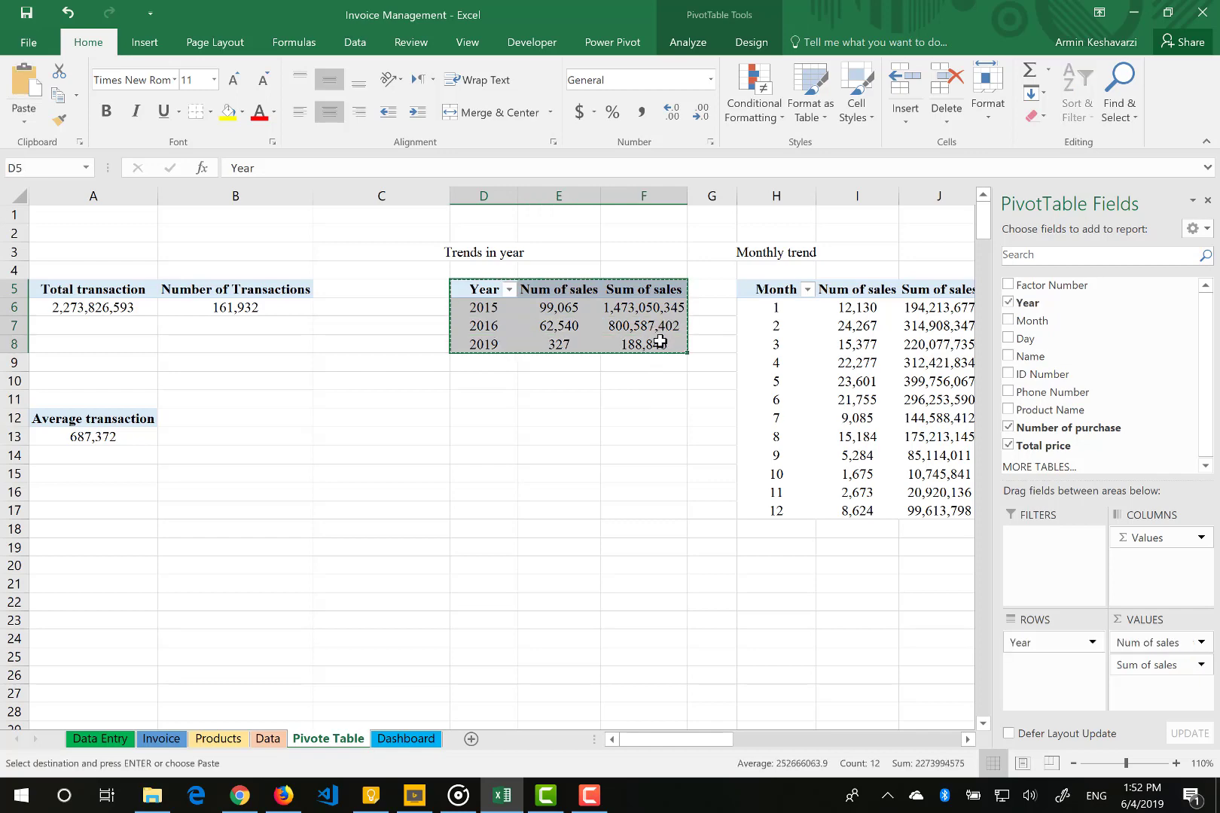
pyautogui.scroll(-1, 658, 340)
pyautogui.click(405, 739)
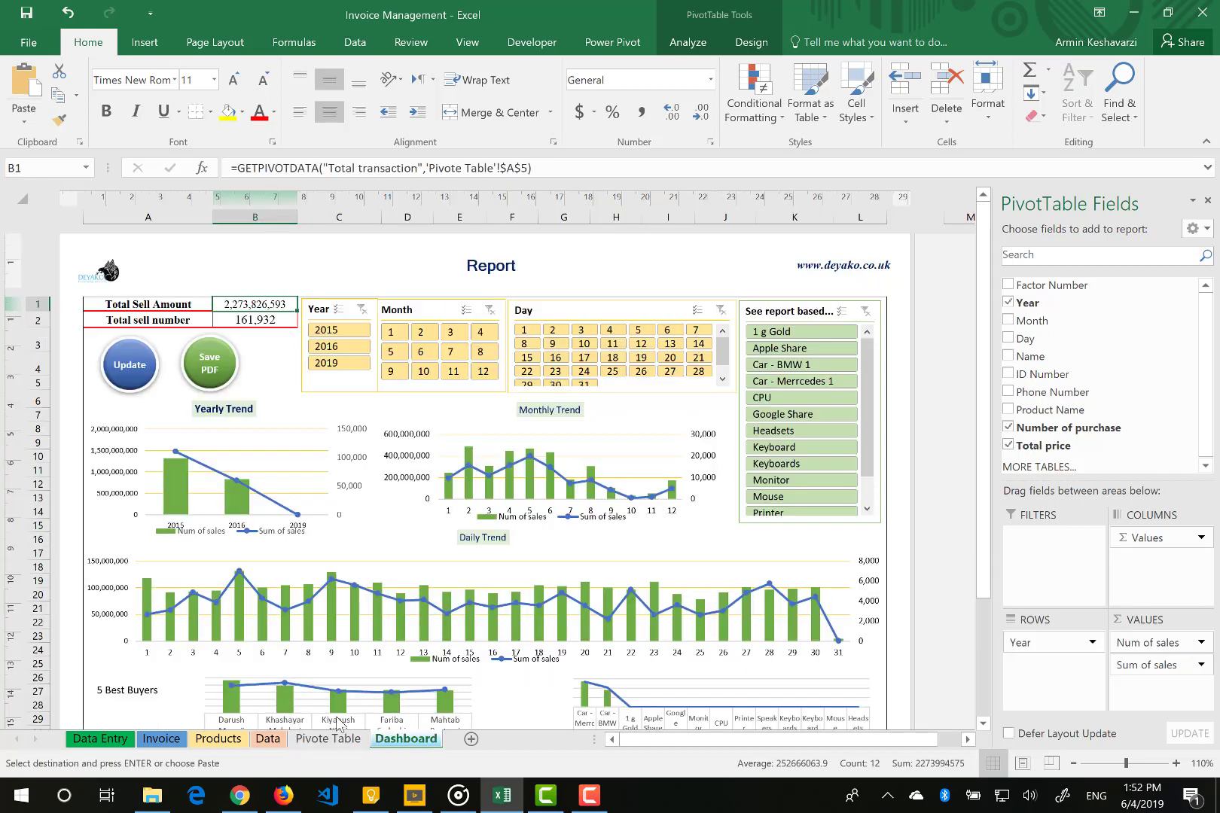
# Step: Review the Dashboard's charts and the formula behind Total Sell Amount, and go back to the Pivote Table sheet
pyautogui.scroll(-1, 138, 442)
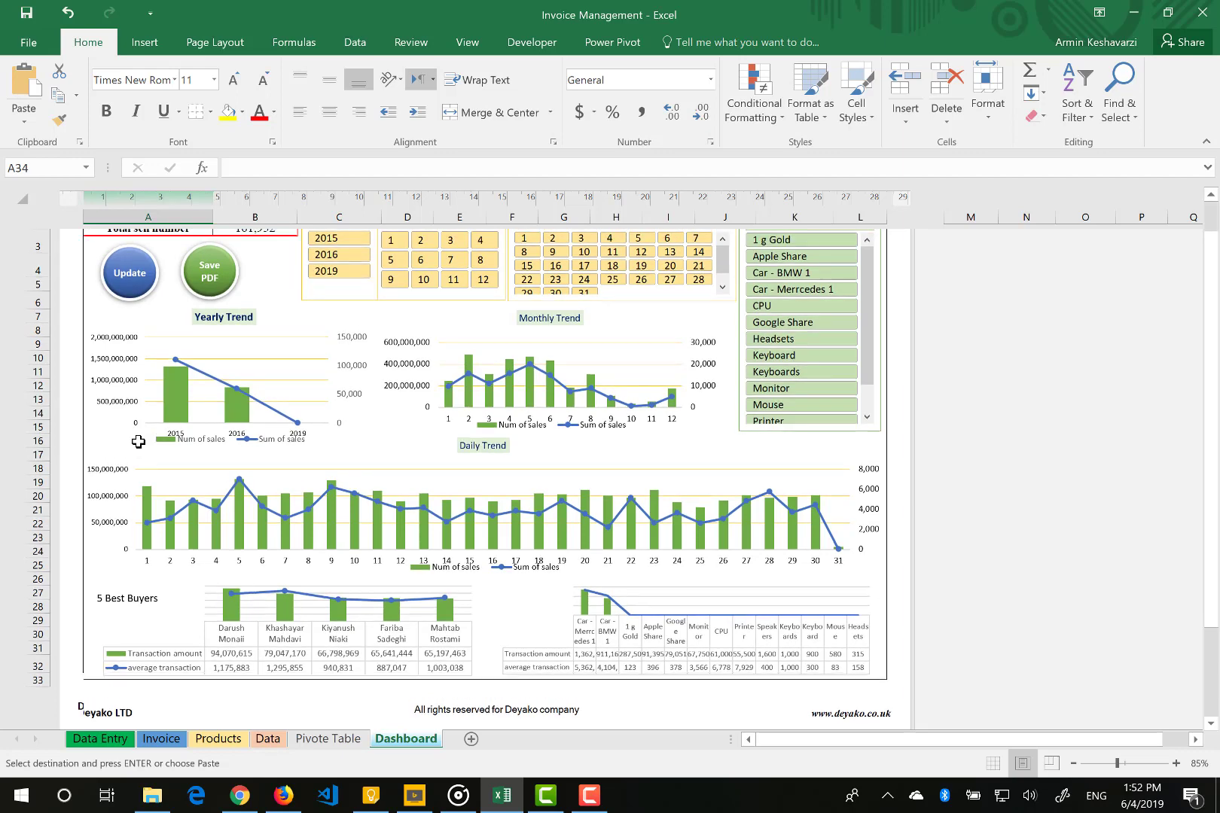
pyautogui.scroll(1, 138, 442)
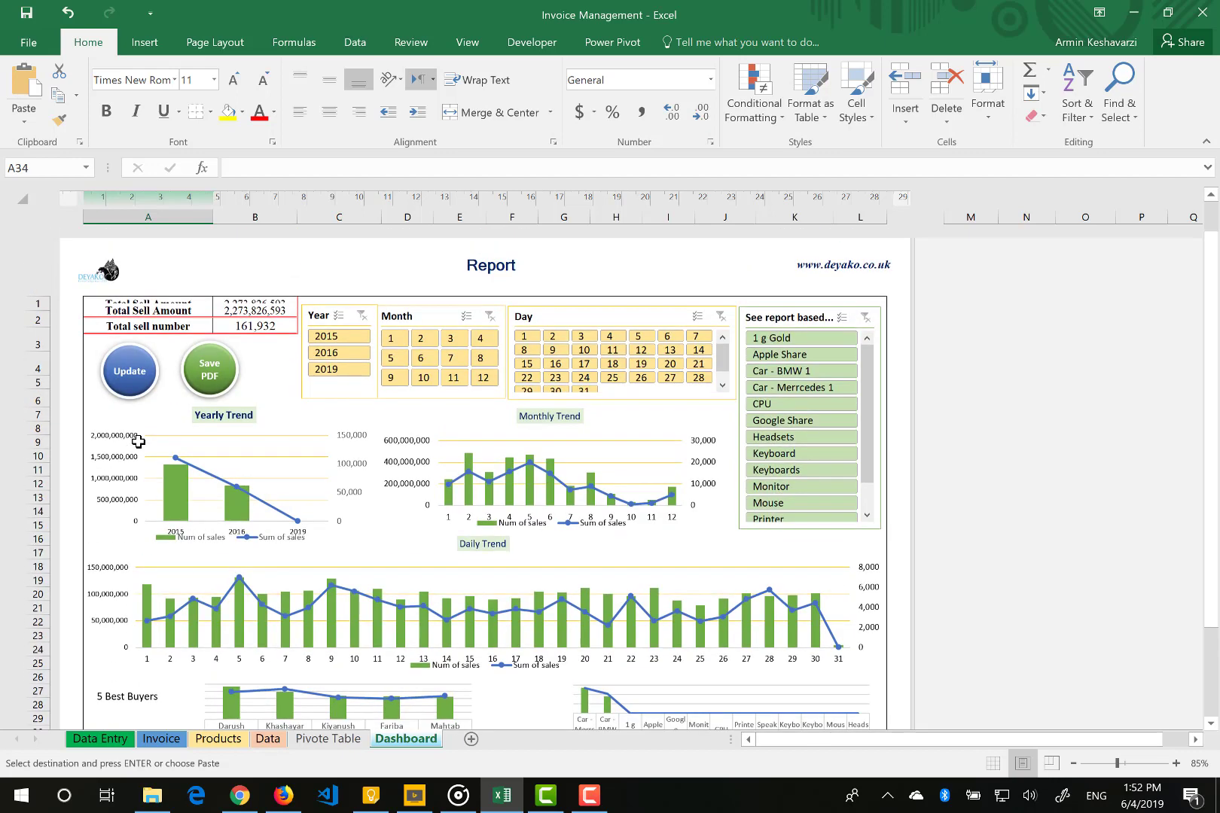
pyautogui.click(251, 308)
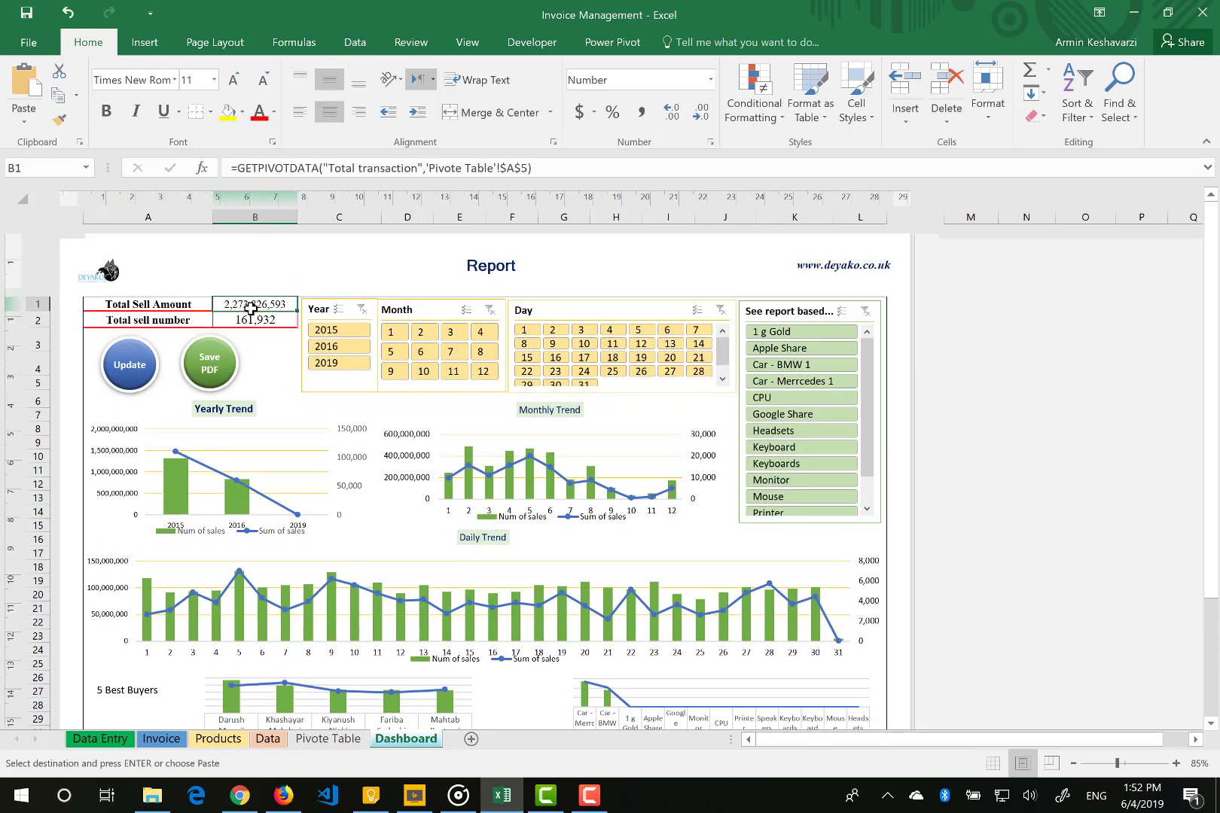
pyautogui.click(329, 738)
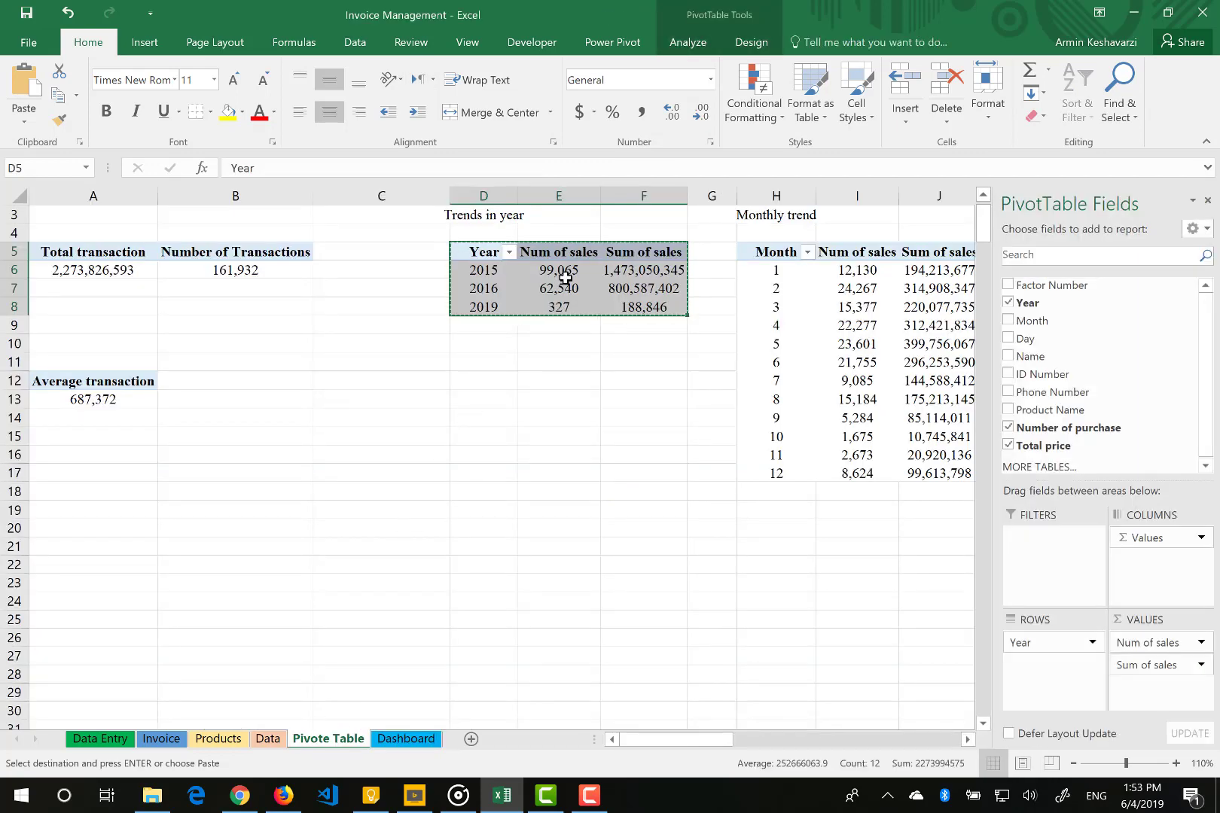
# Step: Insert a clustered column PivotChart from the yearly trend pivot table
pyautogui.click(565, 278)
pyautogui.click(682, 44)
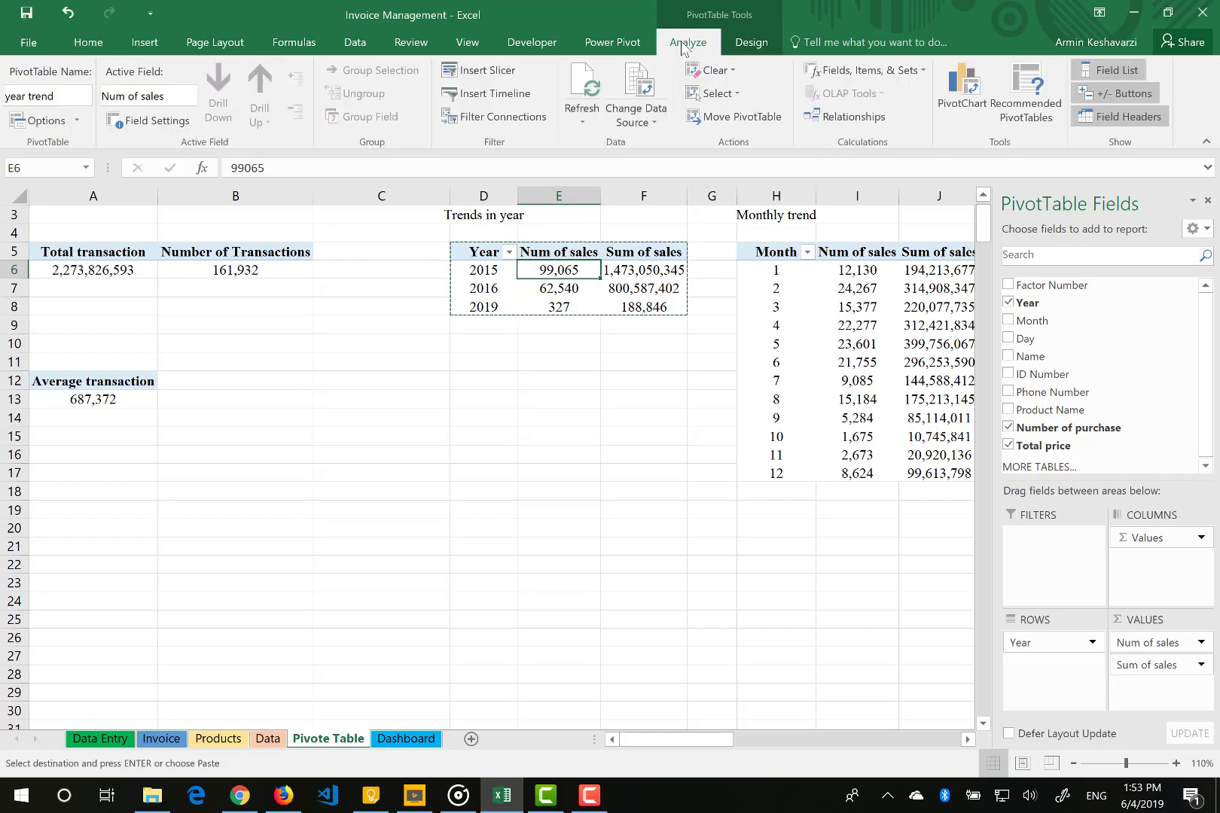
pyautogui.click(967, 106)
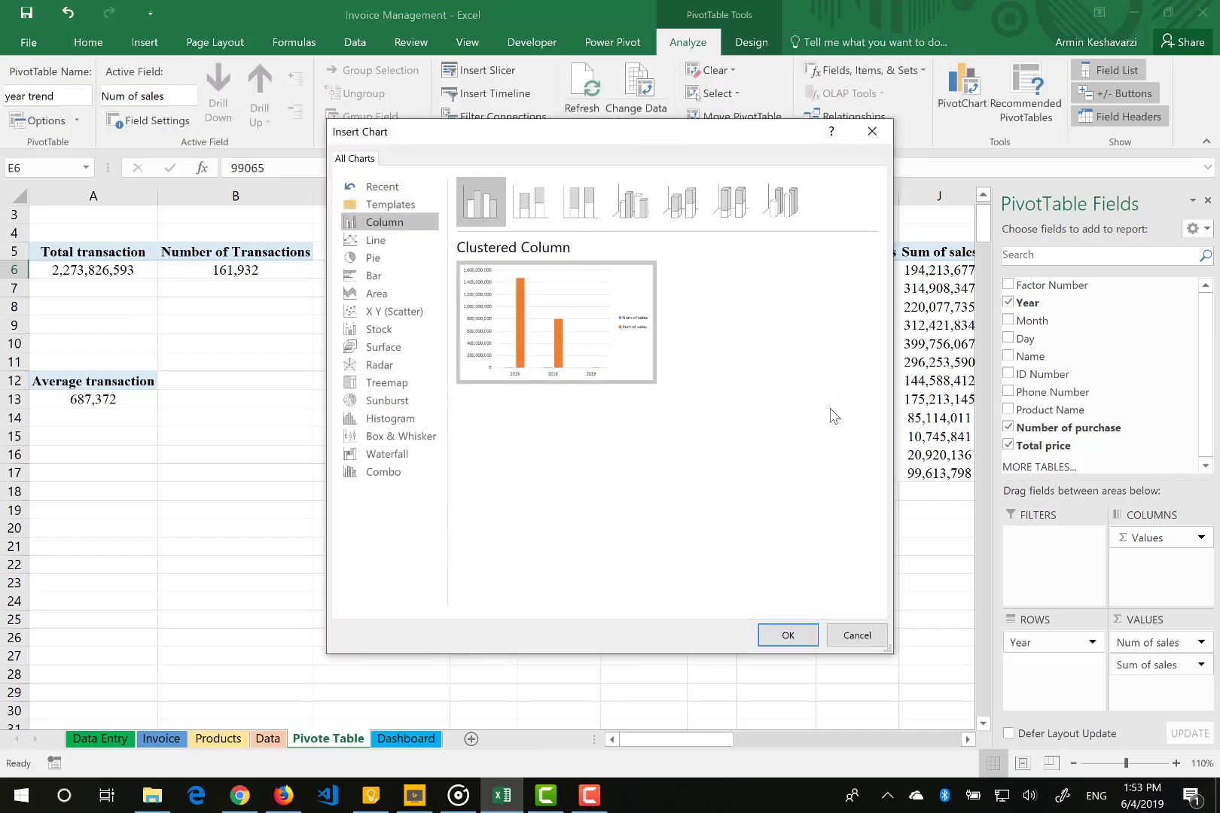
pyautogui.click(771, 629)
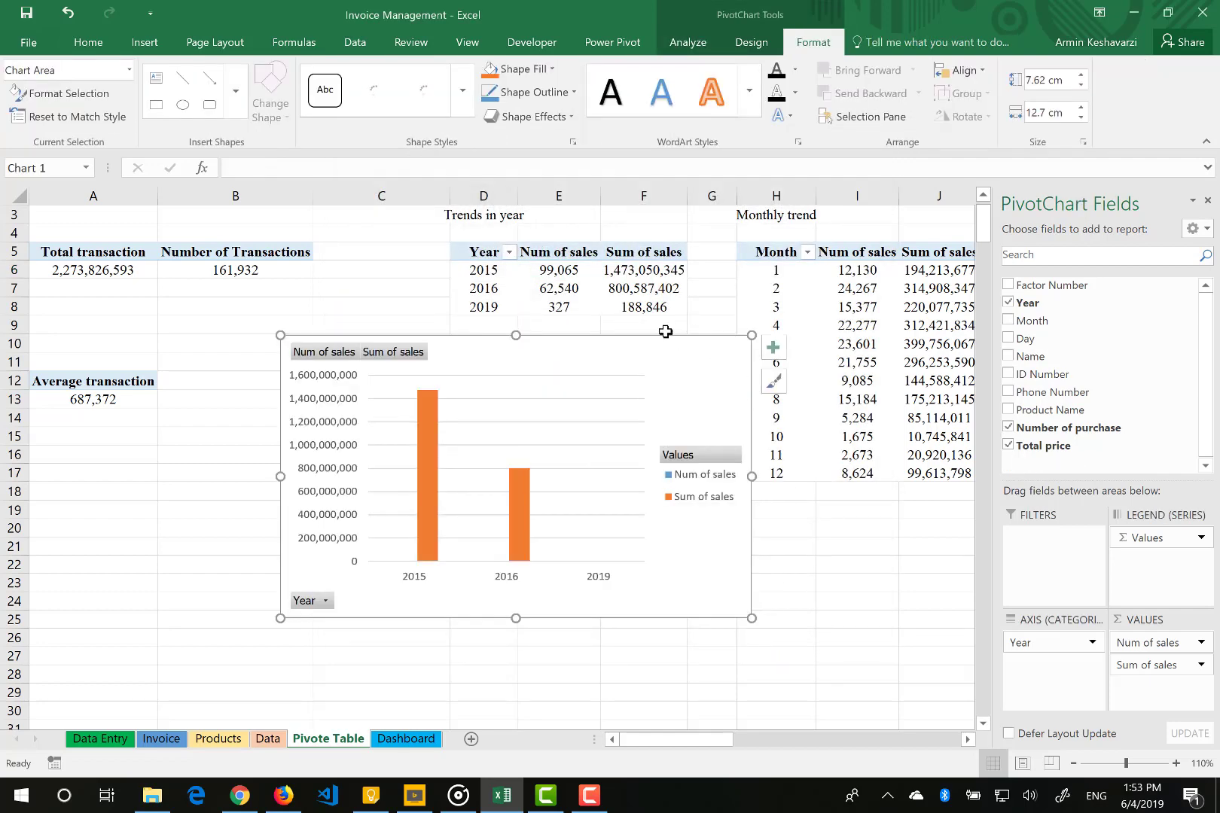
# Step: Move the new PivotChart to the Dashboard sheet, placing it below the report against the page's left margin
pyautogui.hotkey('ctrl', 'x')
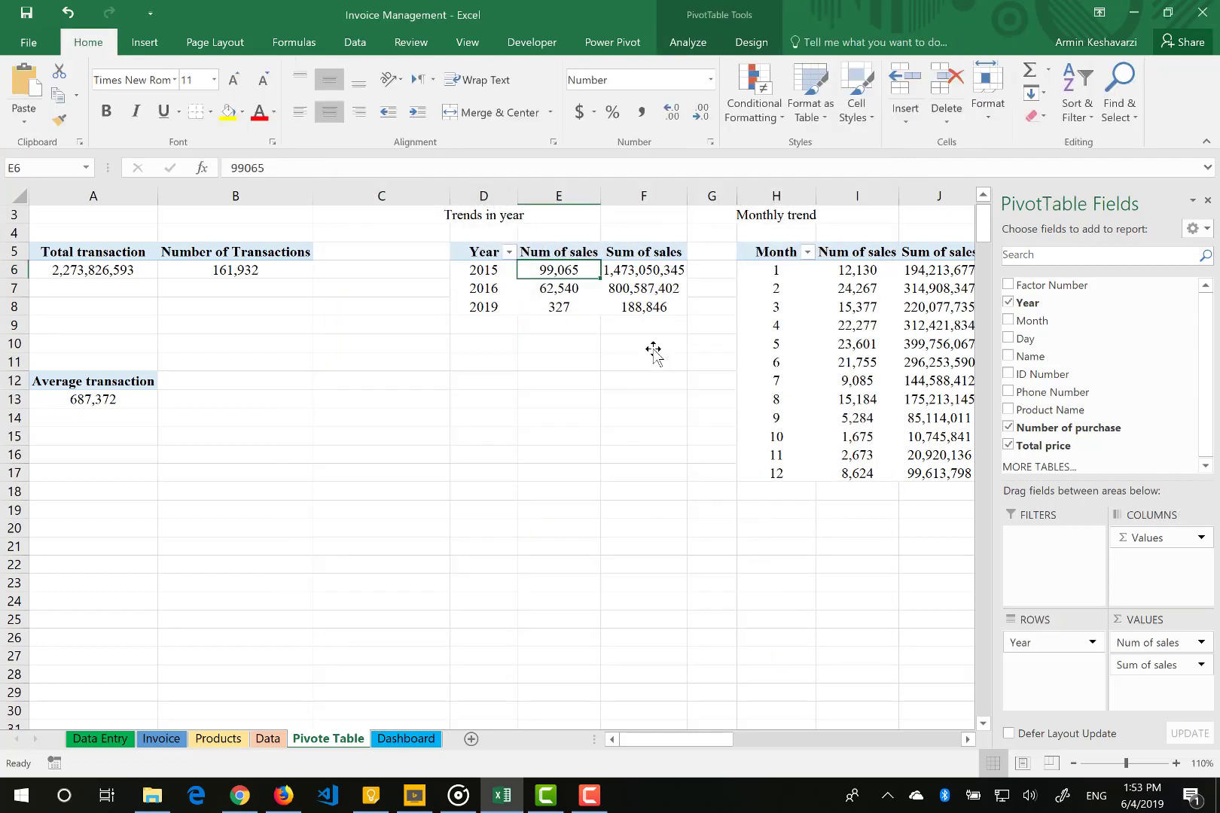
pyautogui.click(398, 740)
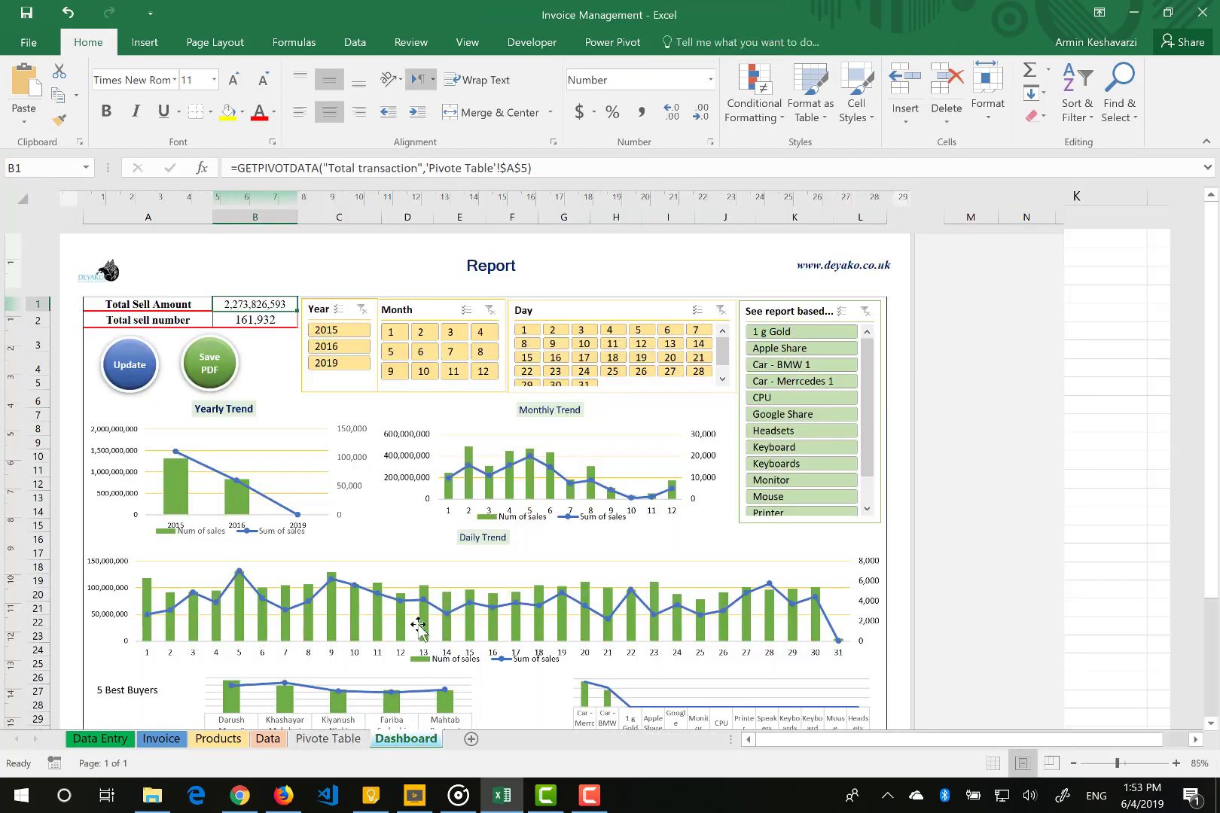
pyautogui.scroll(-5, 450, 497)
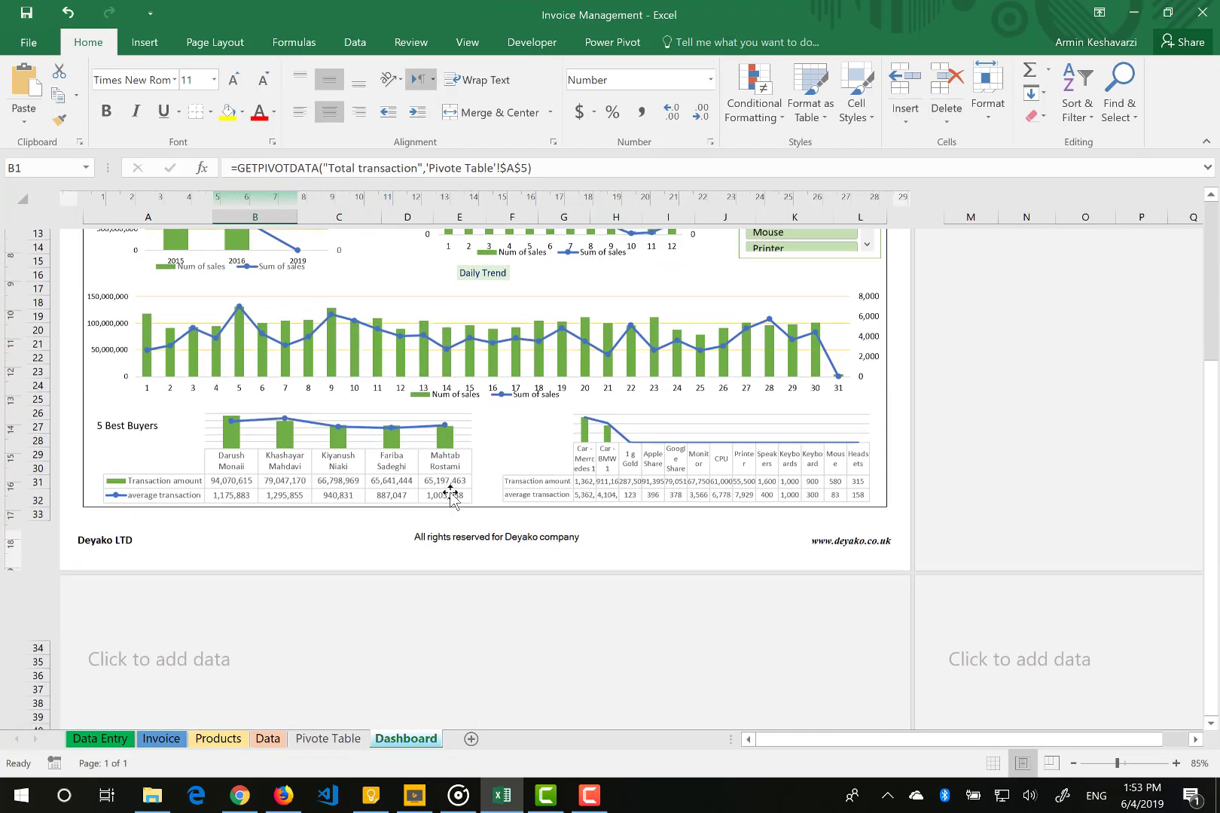
pyautogui.click(230, 654)
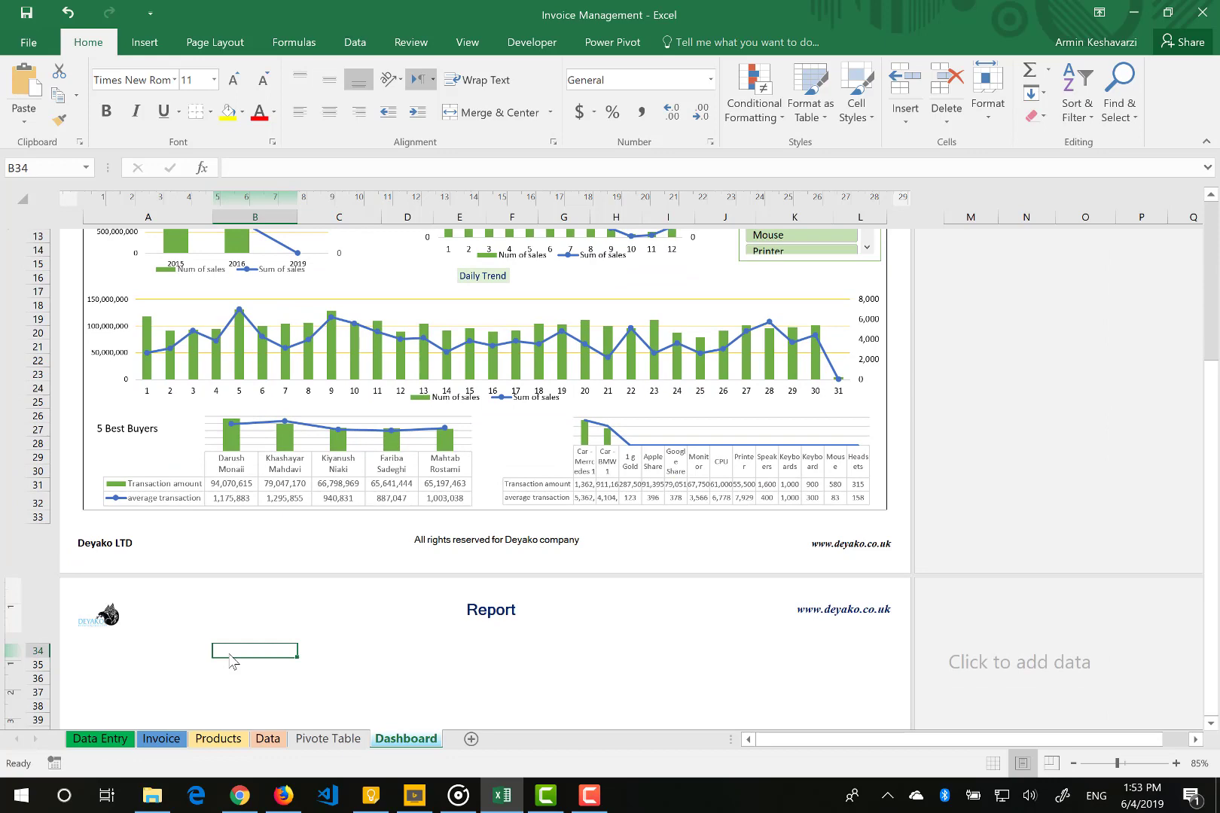
pyautogui.hotkey('ctrl', 'v')
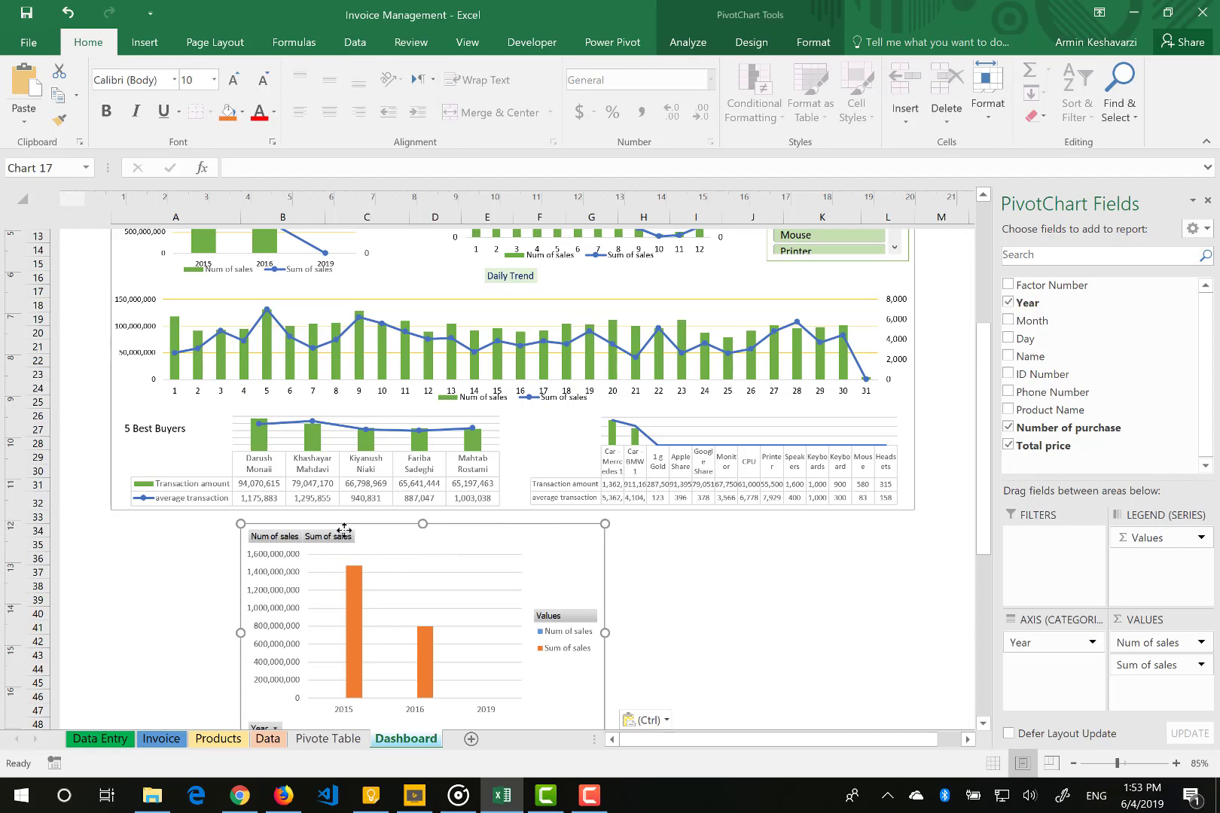
pyautogui.moveTo(344, 531); pyautogui.dragTo(380, 524)
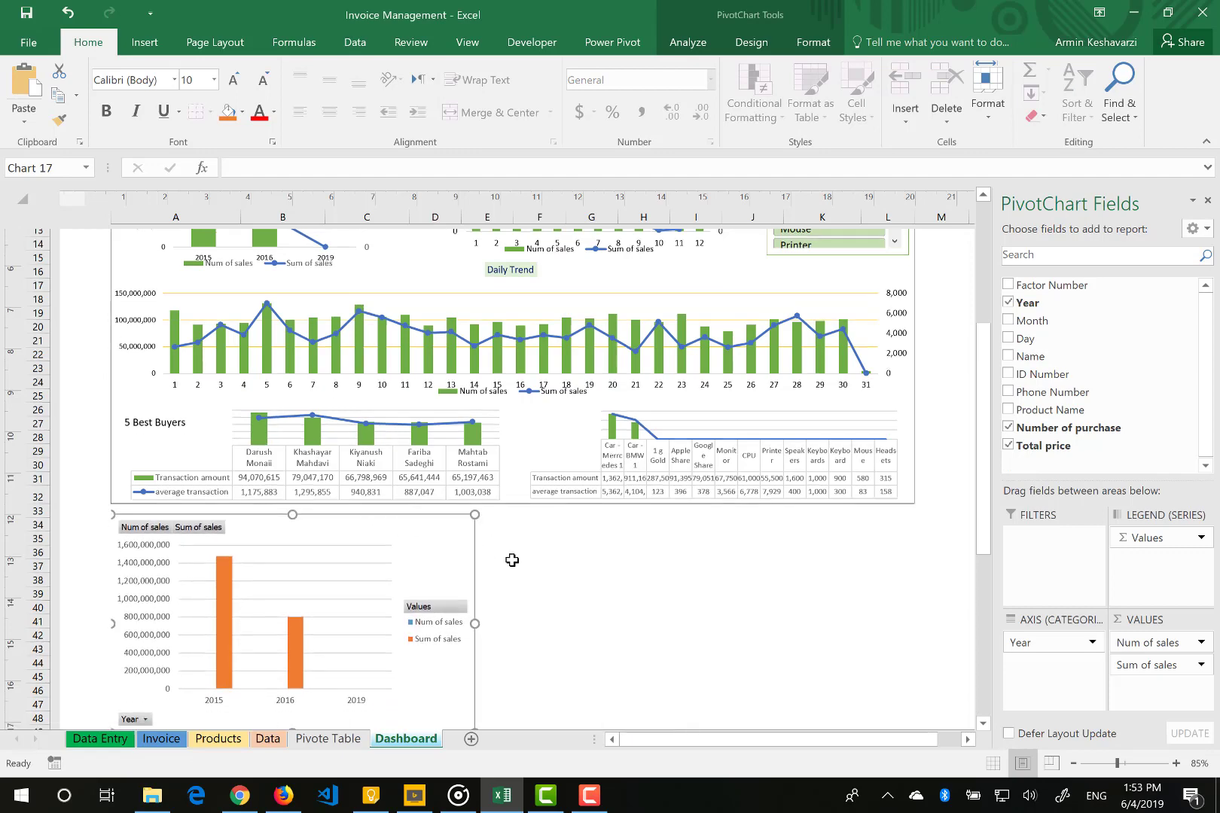
# Step: Remove the pasted yearly PivotChart from the area below the Dashboard report
pyautogui.scroll(-3, 512, 560)
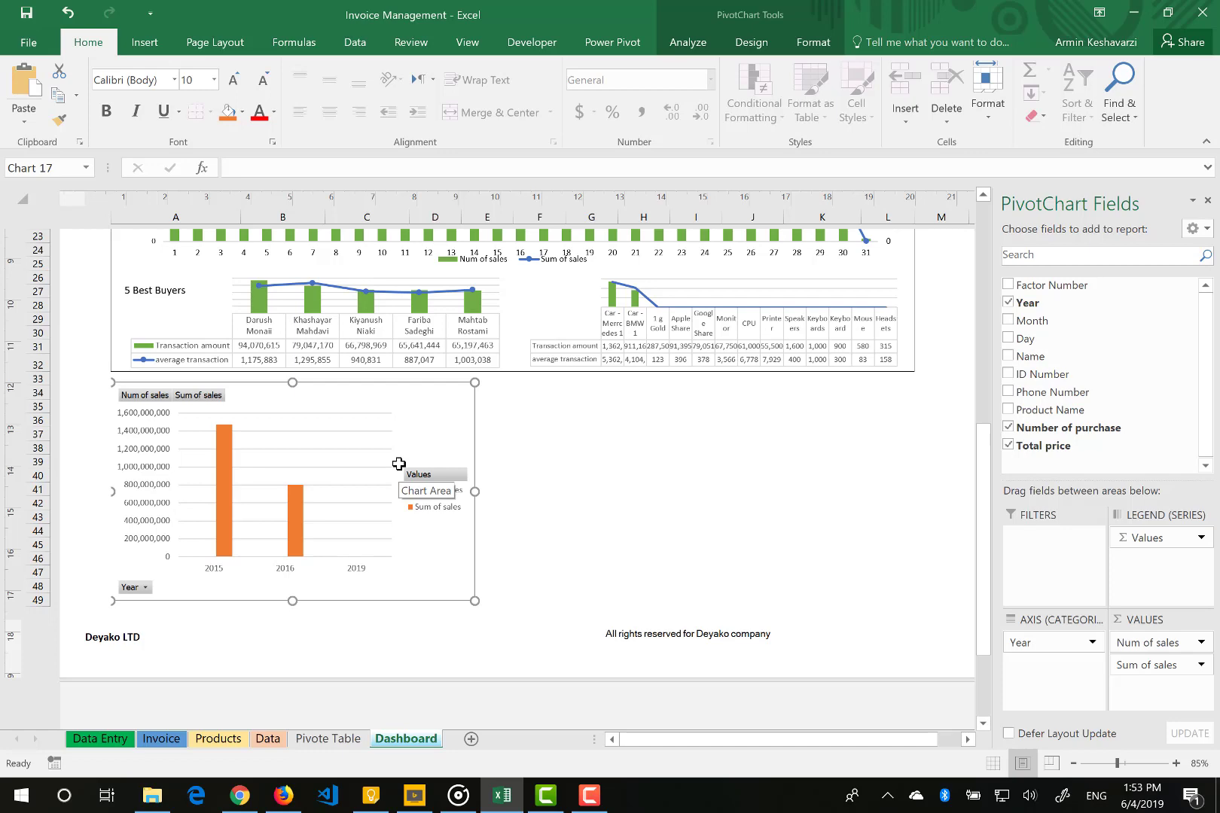
pyautogui.scroll(3, 522, 457)
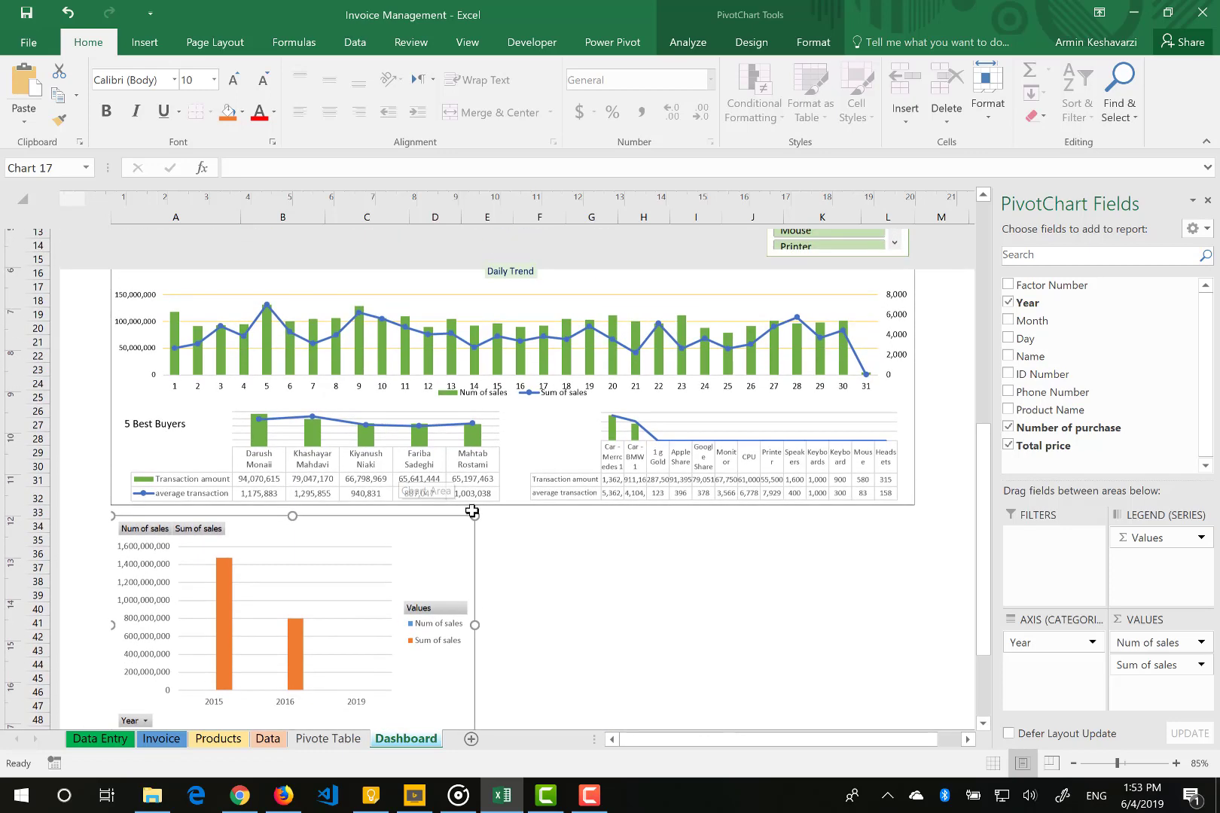
pyautogui.press('Escape')
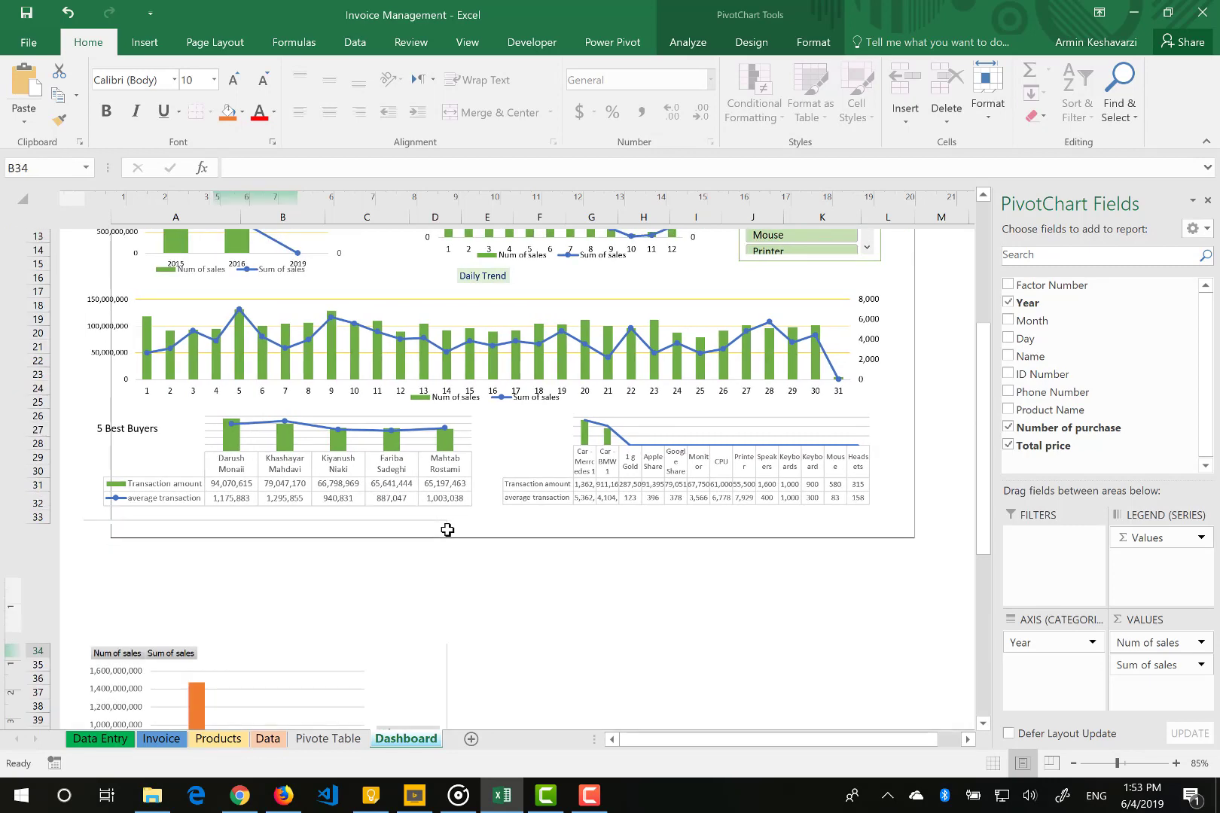
# Step: Look over the Dashboard's charts and its Year, Month and Day slicers
pyautogui.scroll(5, 448, 536)
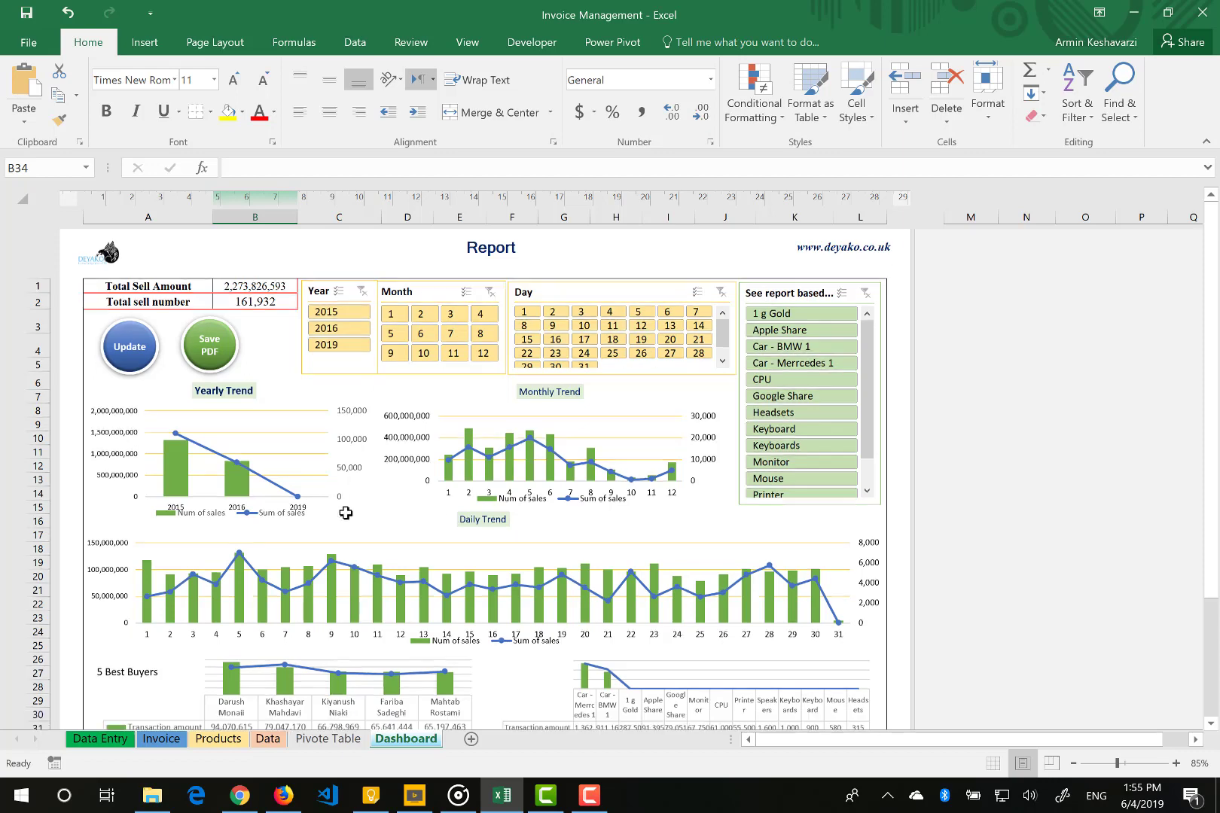
pyautogui.scroll(-2, 345, 509)
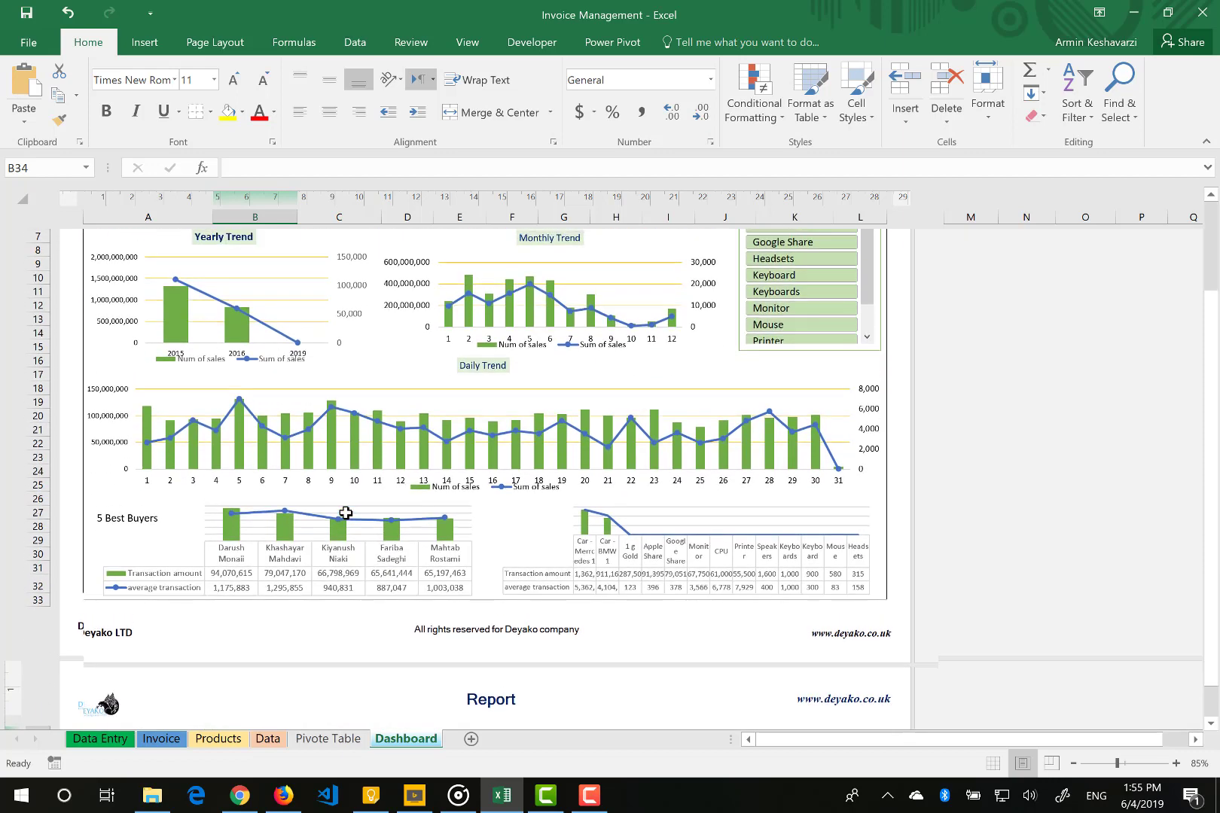
pyautogui.scroll(2, 345, 512)
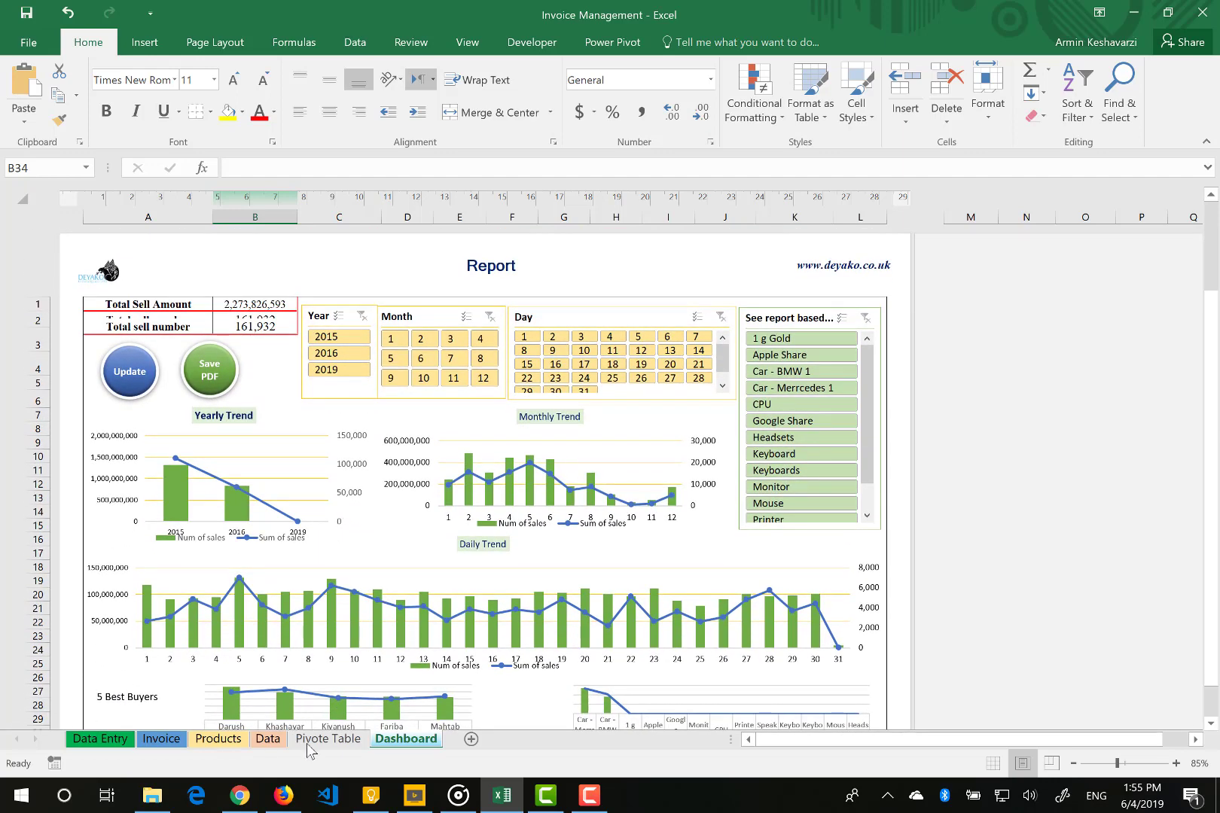
pyautogui.scroll(-1, 461, 557)
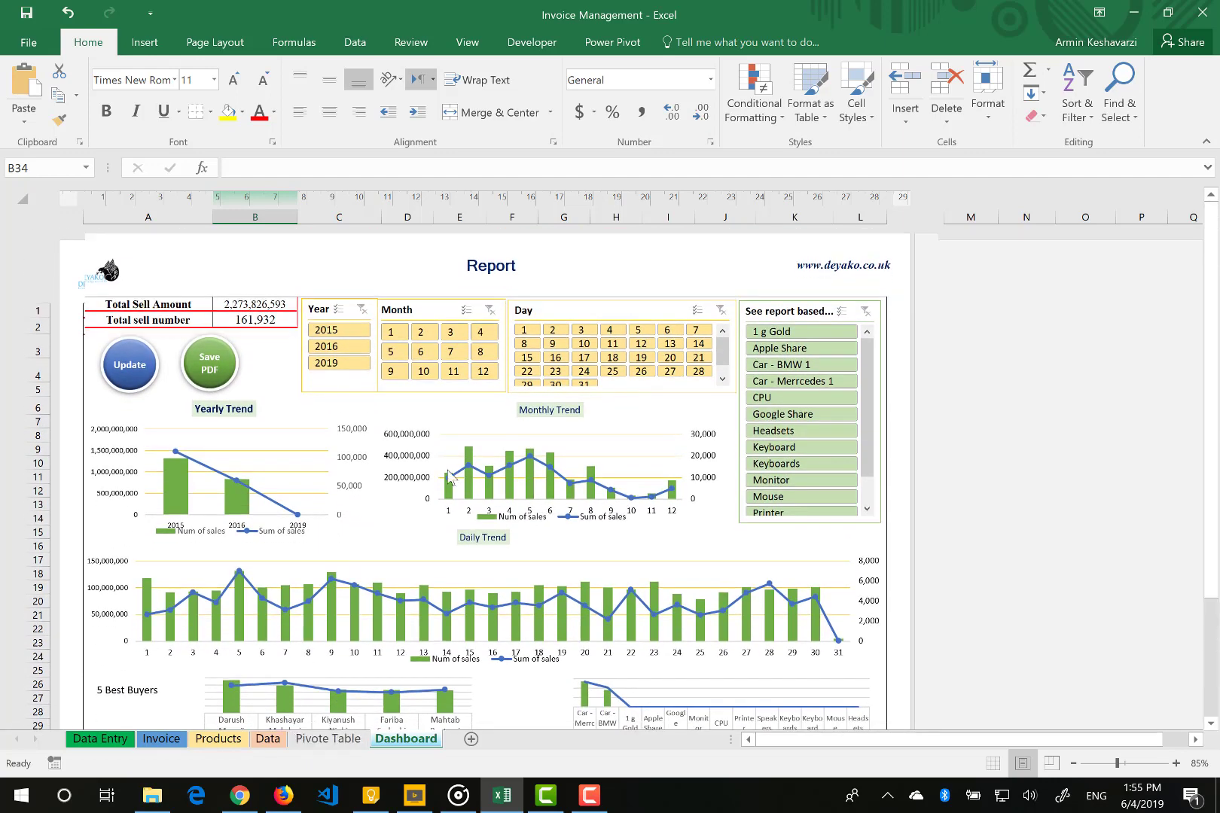
pyautogui.click(354, 309)
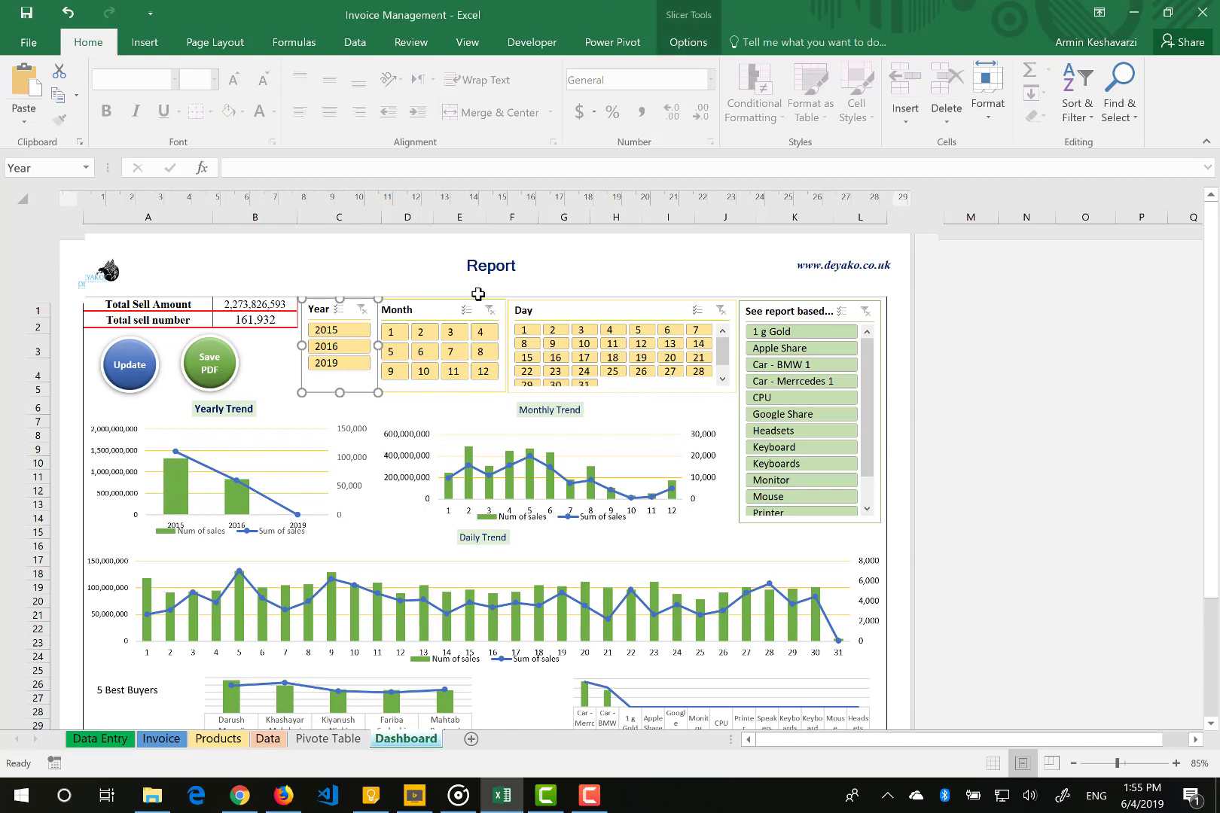
pyautogui.click(451, 305)
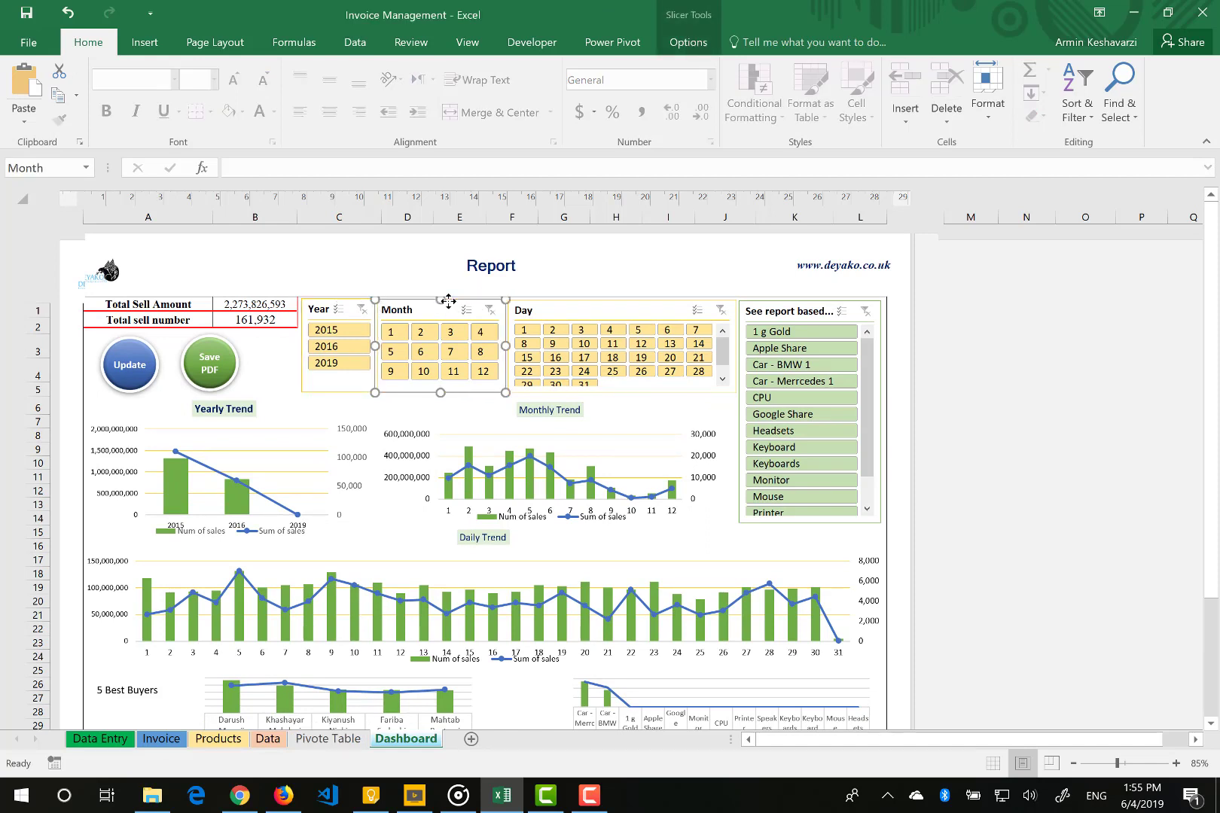
pyautogui.click(569, 305)
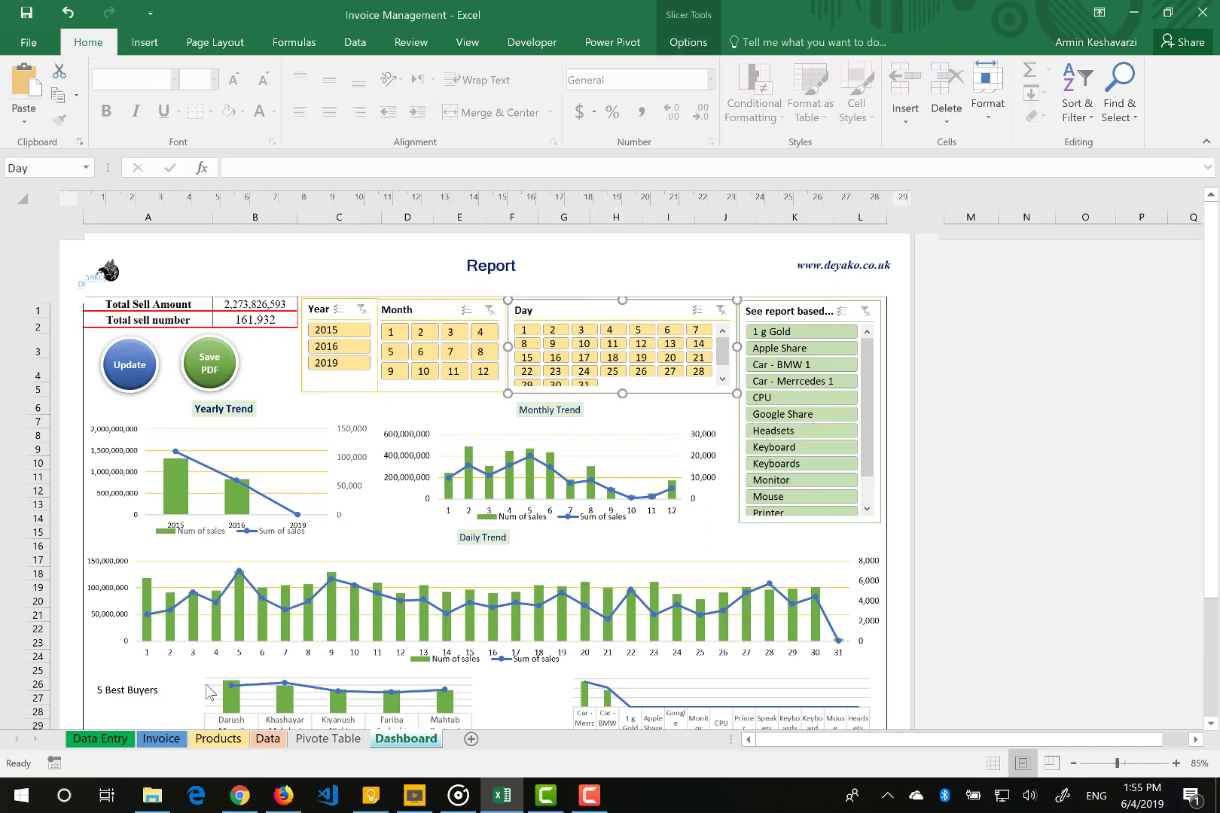
# Step: Examine the Year, Month and Day columns on the Data sheet that the date slicers are based on
pyautogui.click(297, 740)
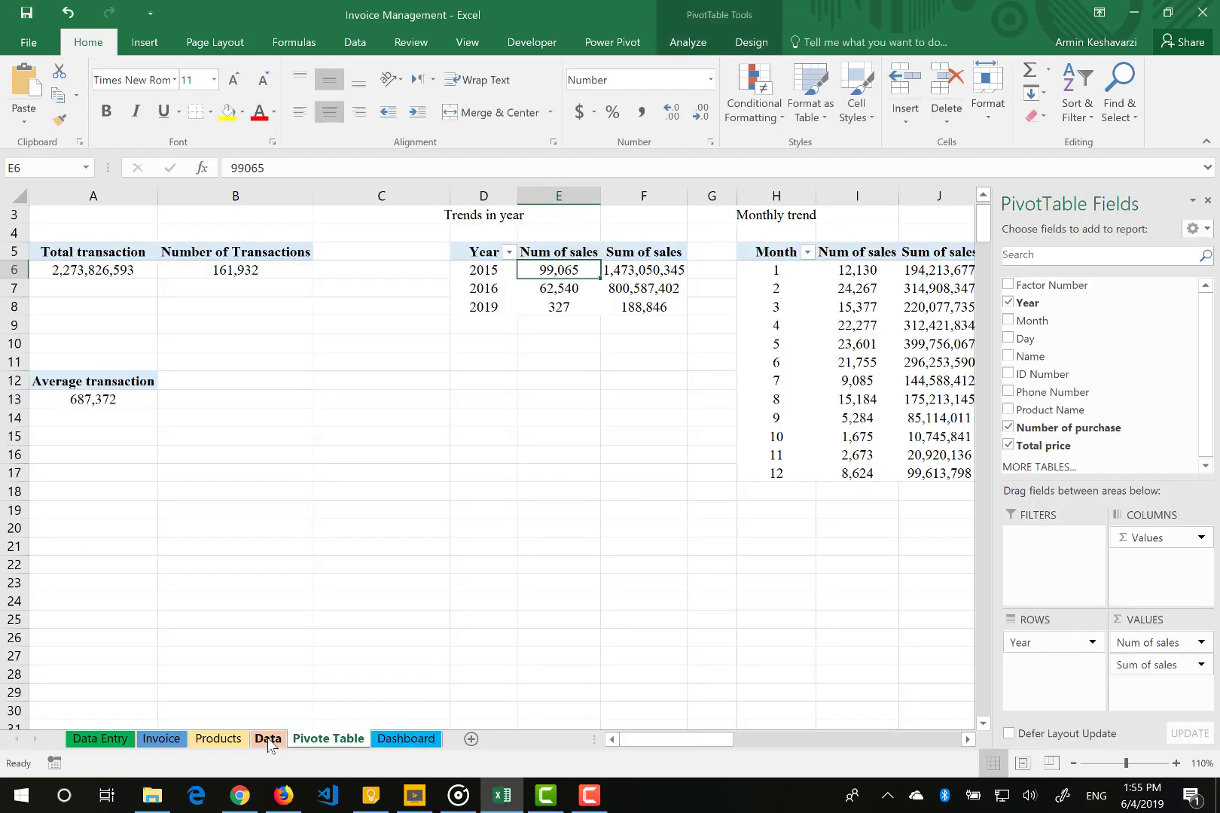
pyautogui.click(269, 740)
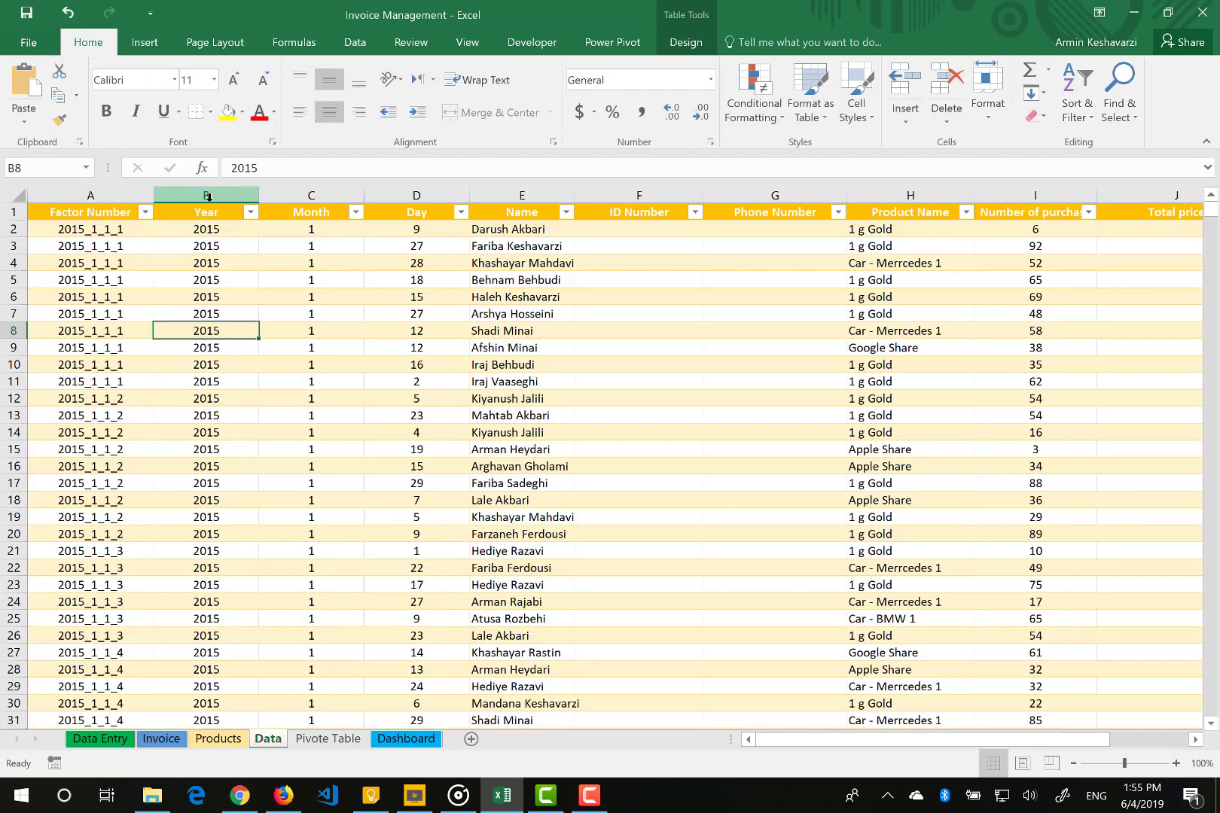
pyautogui.moveTo(208, 198); pyautogui.dragTo(419, 202)
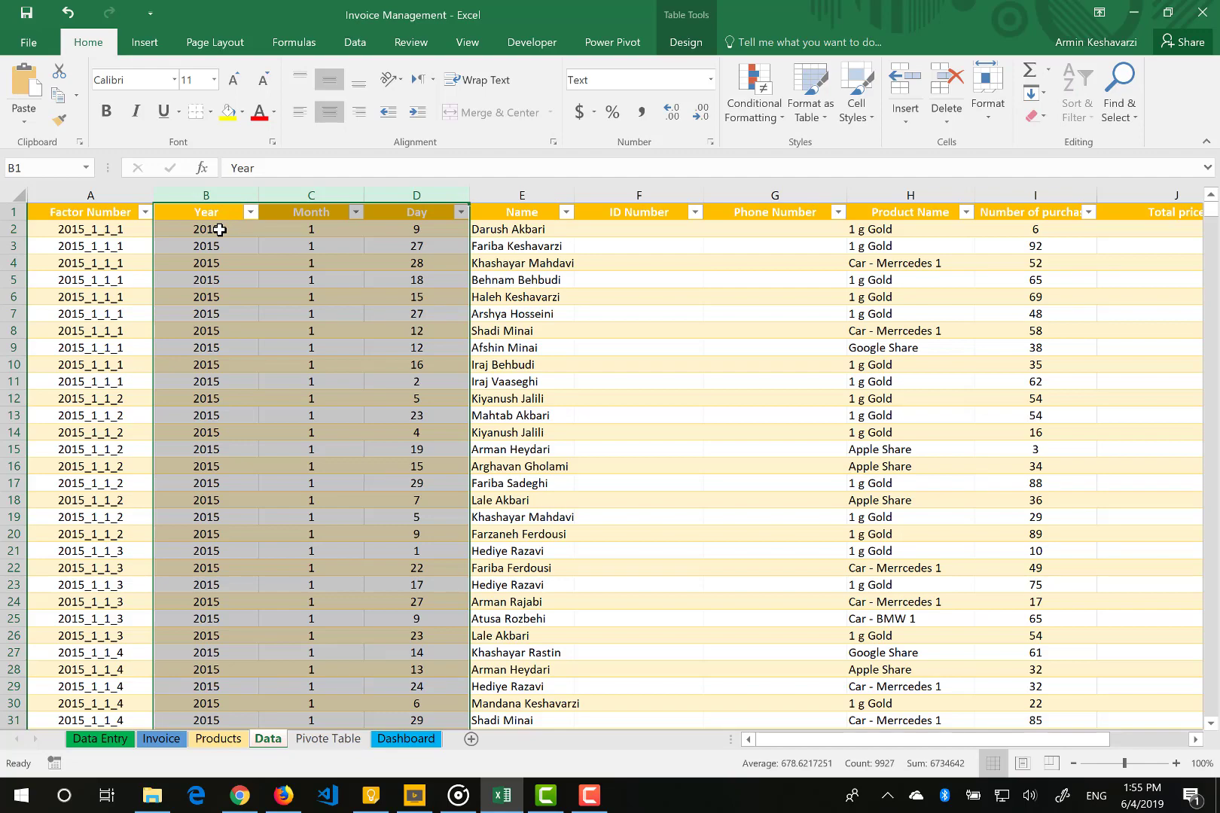
# Step: Filter the Dashboard to months 1 and 2, and exclude days 1 and 2 with the Day slicer
pyautogui.click(405, 738)
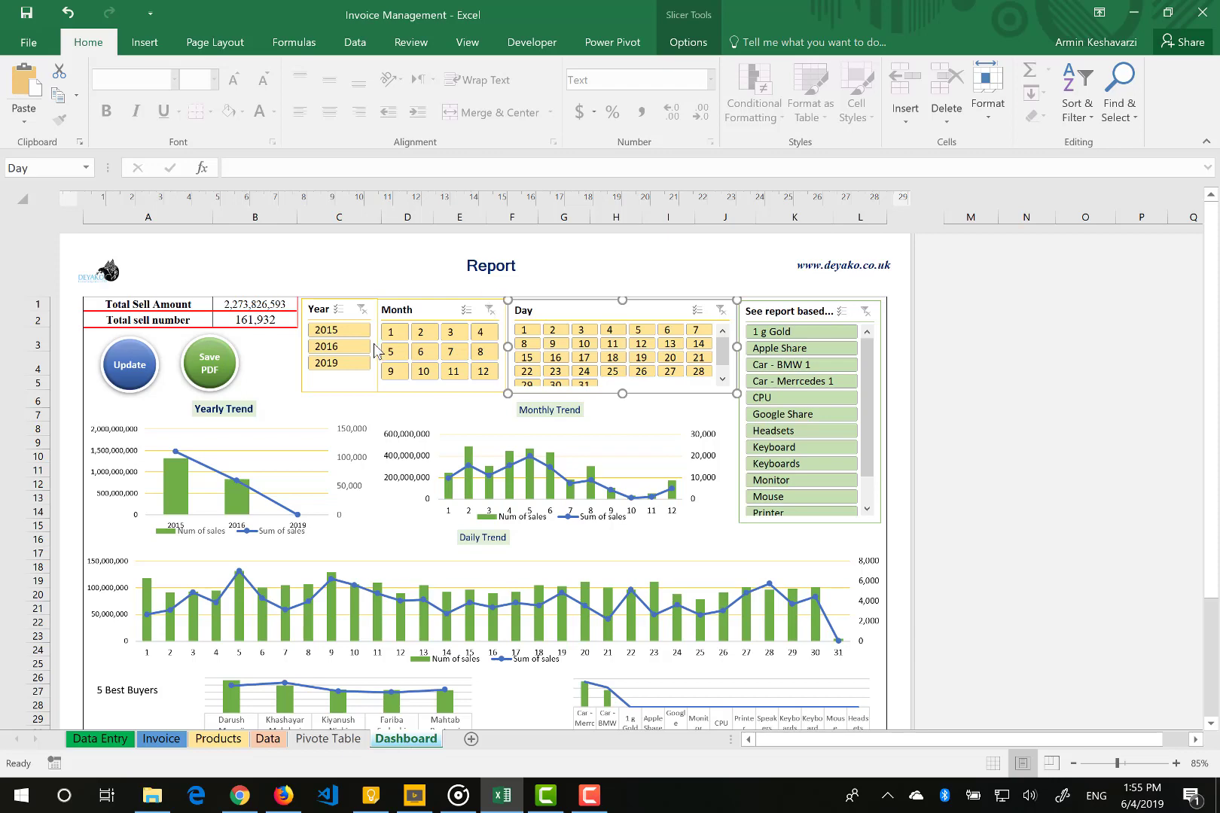
pyautogui.click(406, 335)
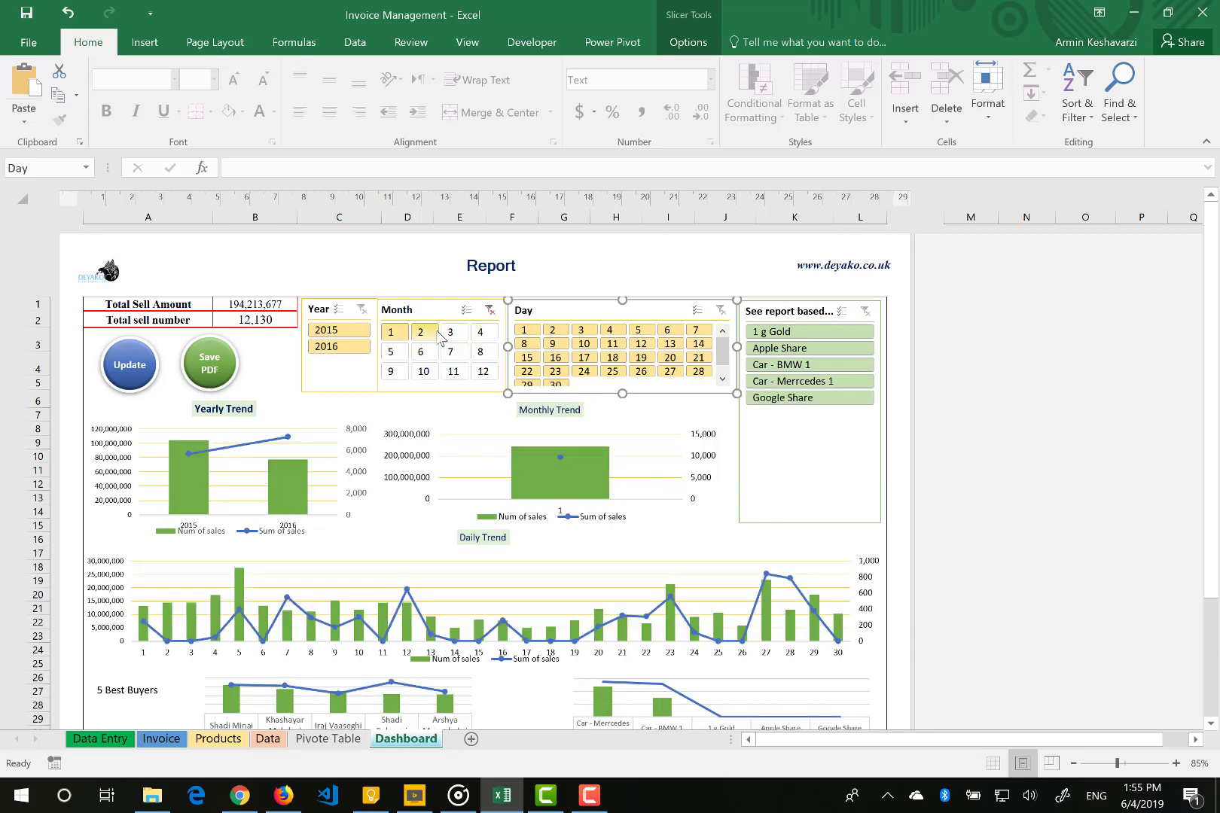
pyautogui.keyDown('ctrl'); pyautogui.click(438, 334); pyautogui.keyUp('ctrl')
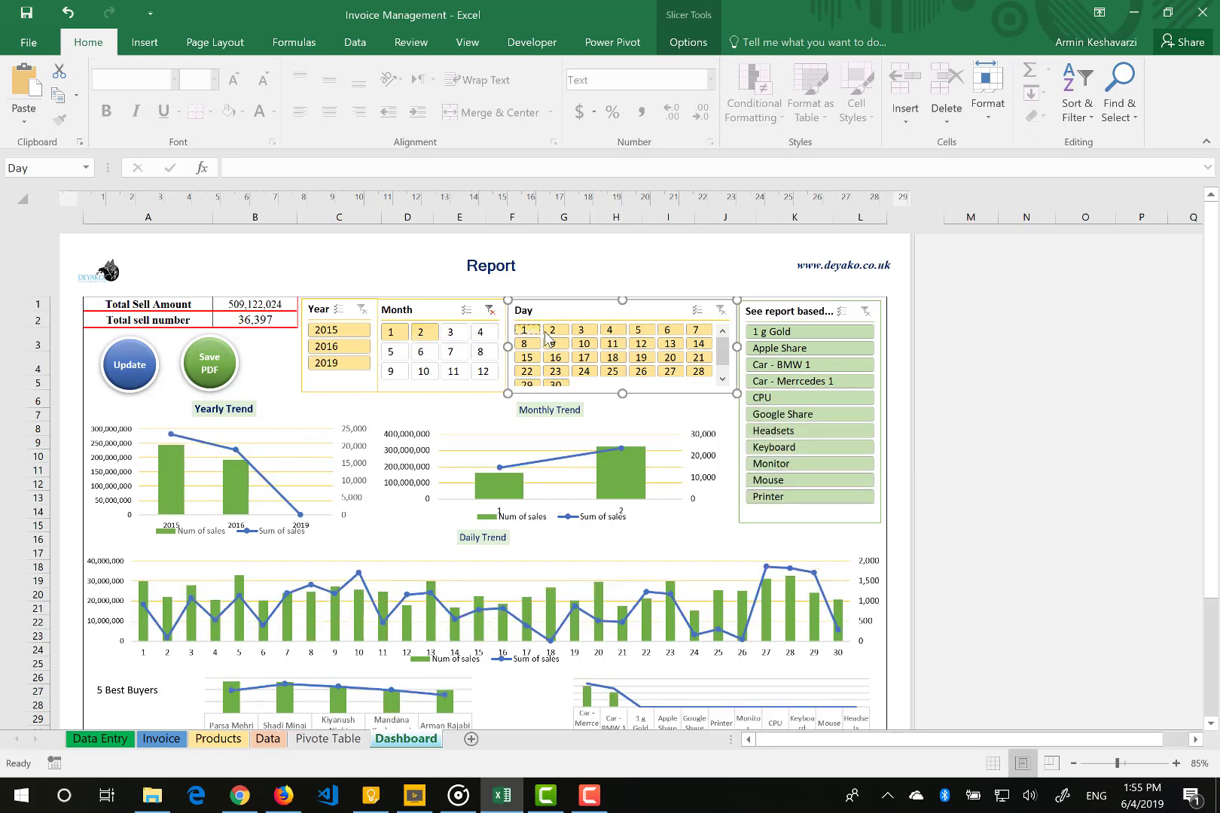
pyautogui.keyDown('ctrl'); pyautogui.click(536, 331); pyautogui.keyUp('ctrl')
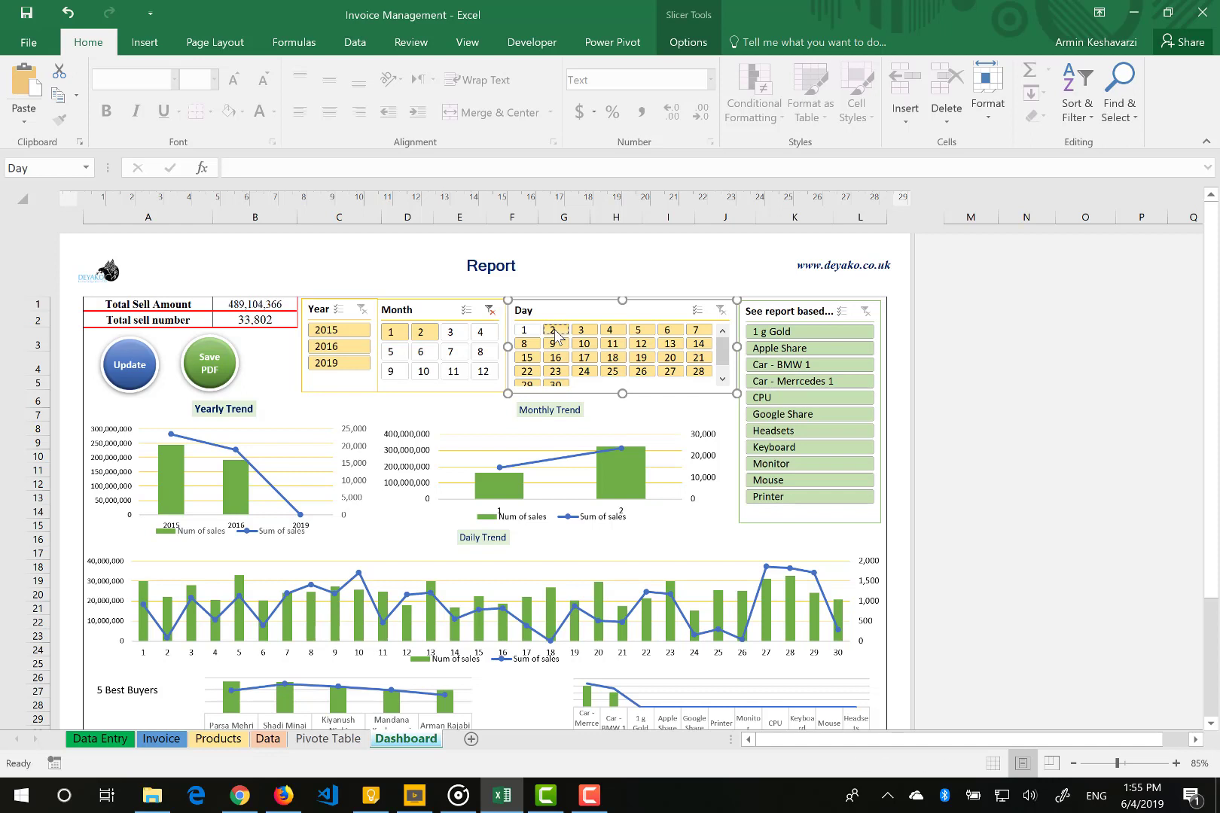
pyautogui.keyDown('ctrl'); pyautogui.click(554, 332); pyautogui.keyUp('ctrl')
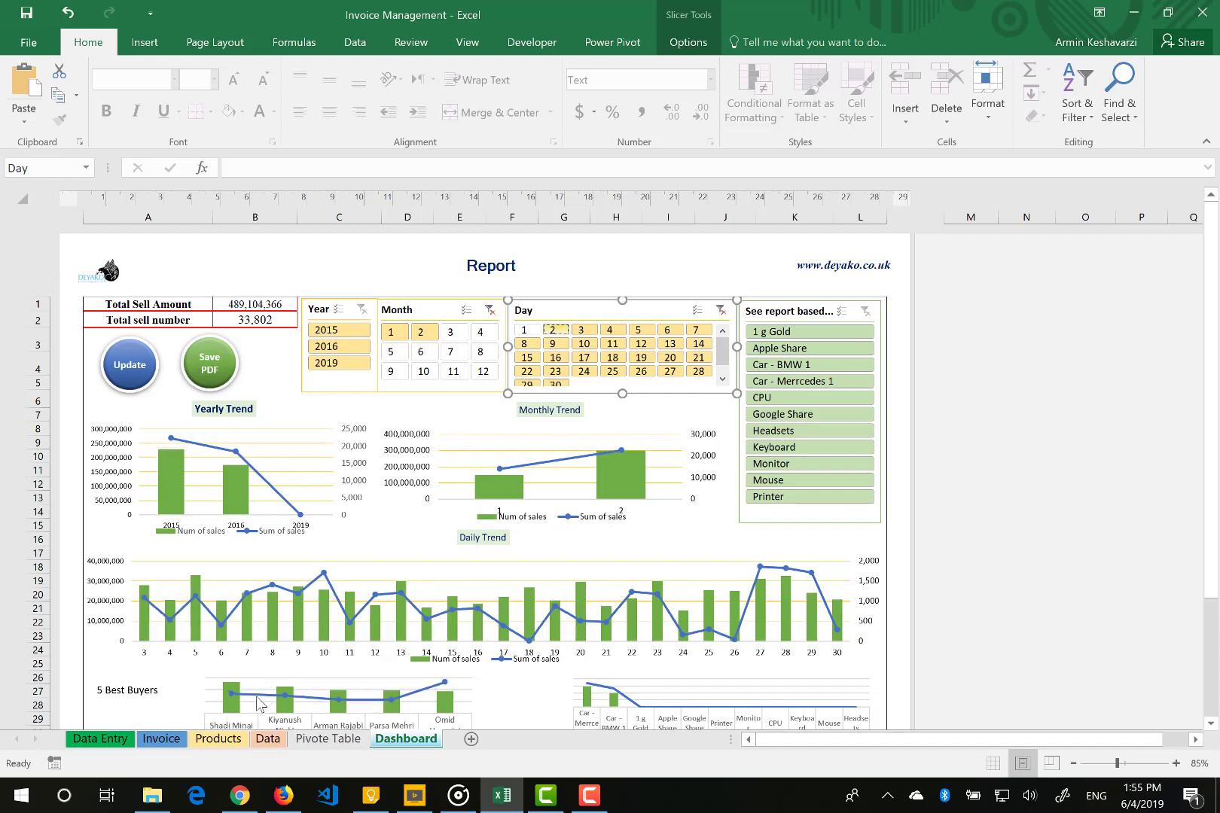
# Step: Clear the filters of the Month and Day slicers
pyautogui.click(234, 742)
pyautogui.click(490, 310)
pyautogui.click(720, 309)
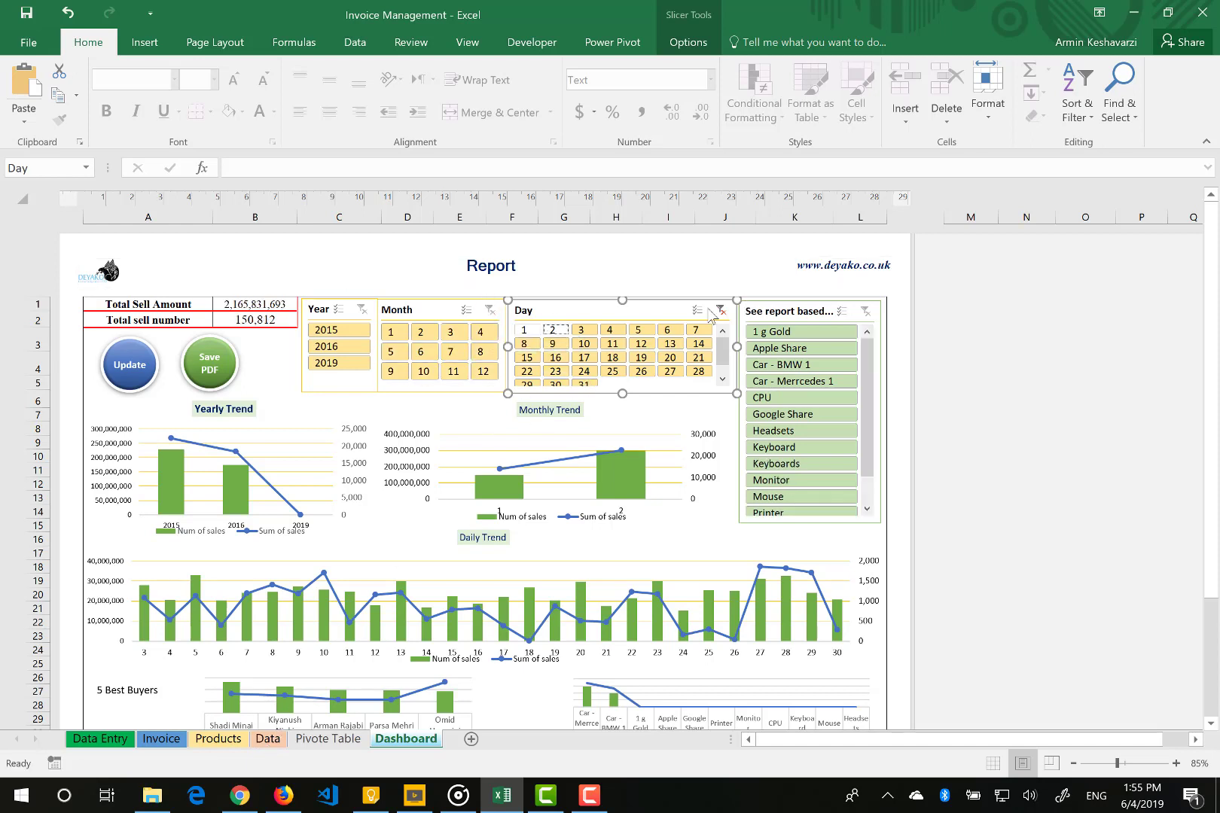
pyautogui.click(721, 309)
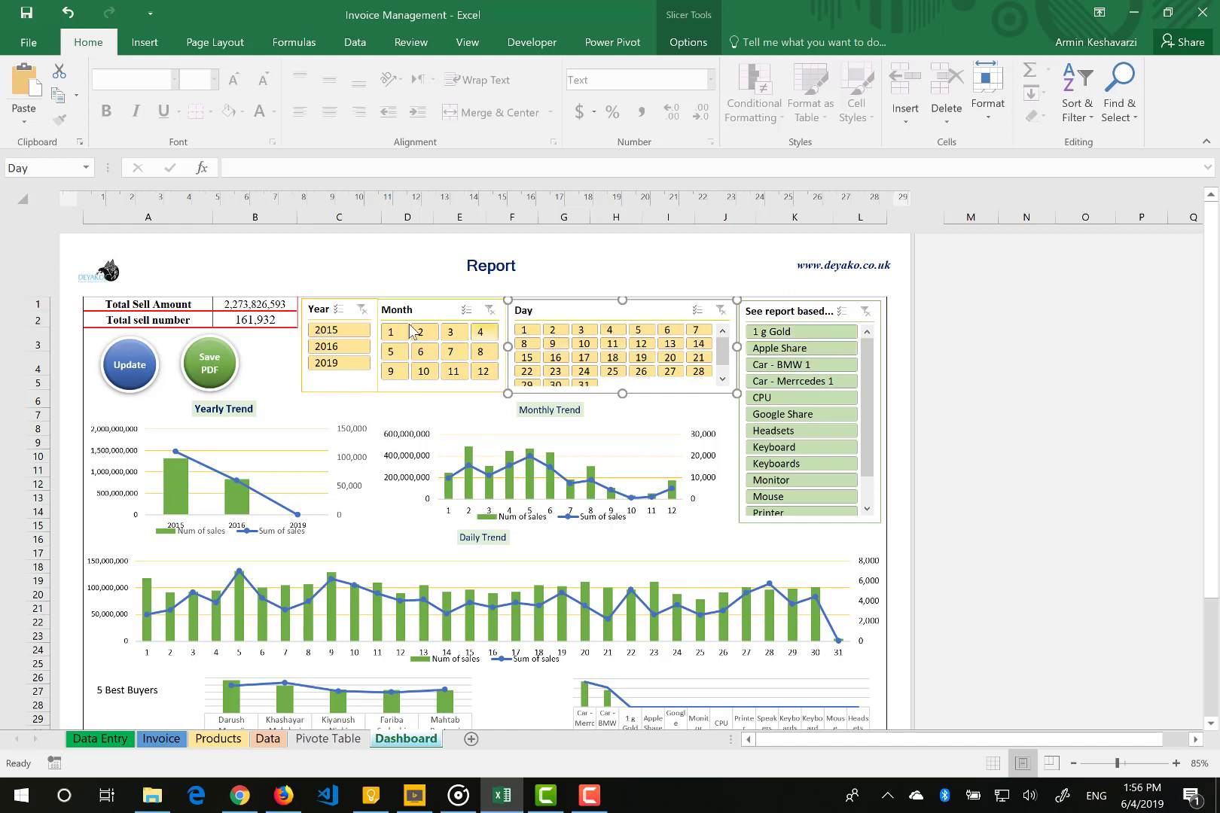
# Step: Filter the Dashboard report to the product Apple Share, and clear the product slicer's filter again
pyautogui.click(317, 302)
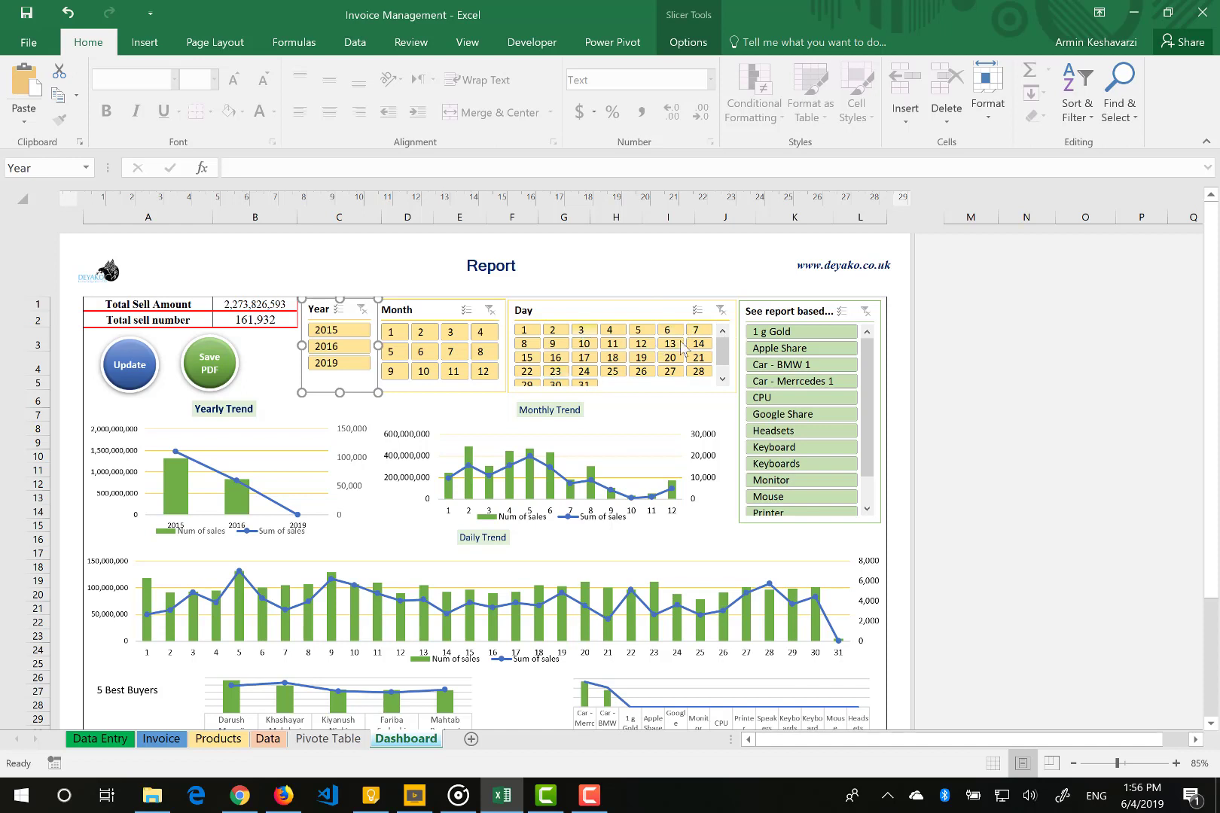
pyautogui.click(783, 307)
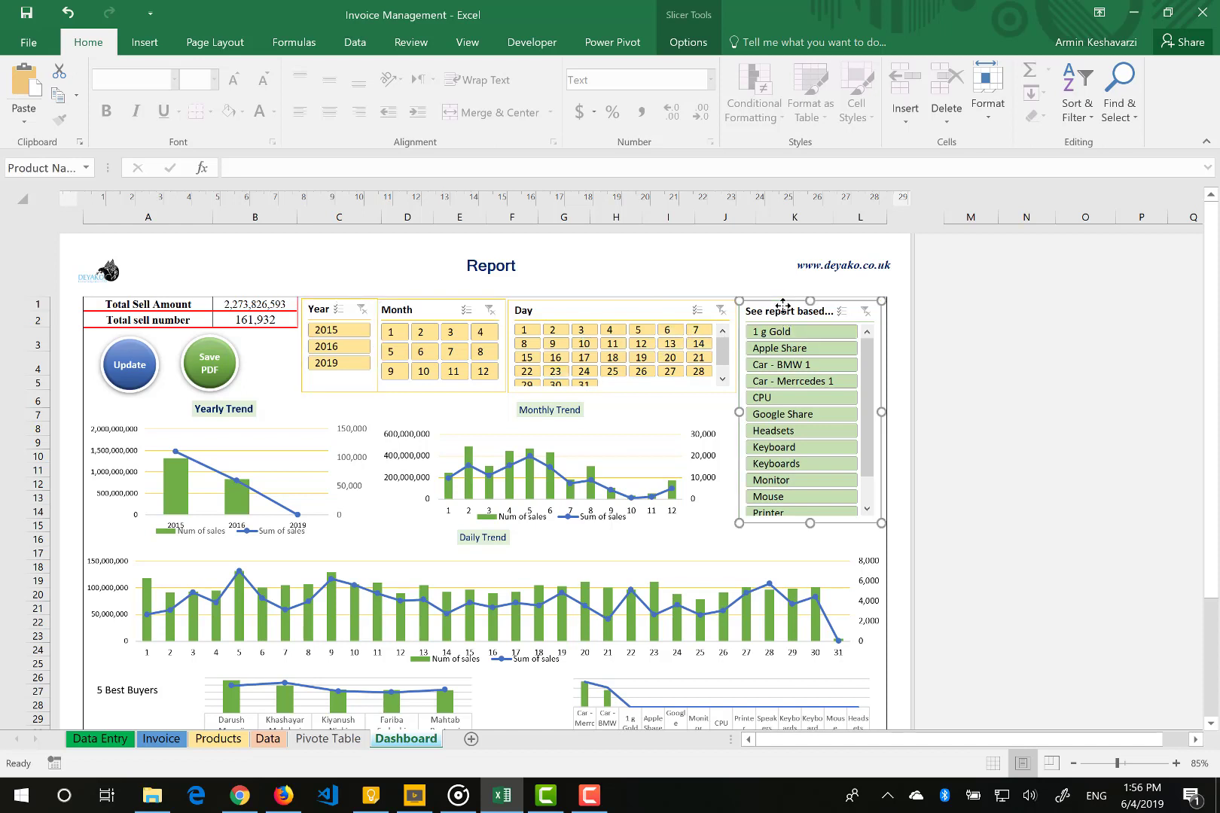
pyautogui.click(776, 348)
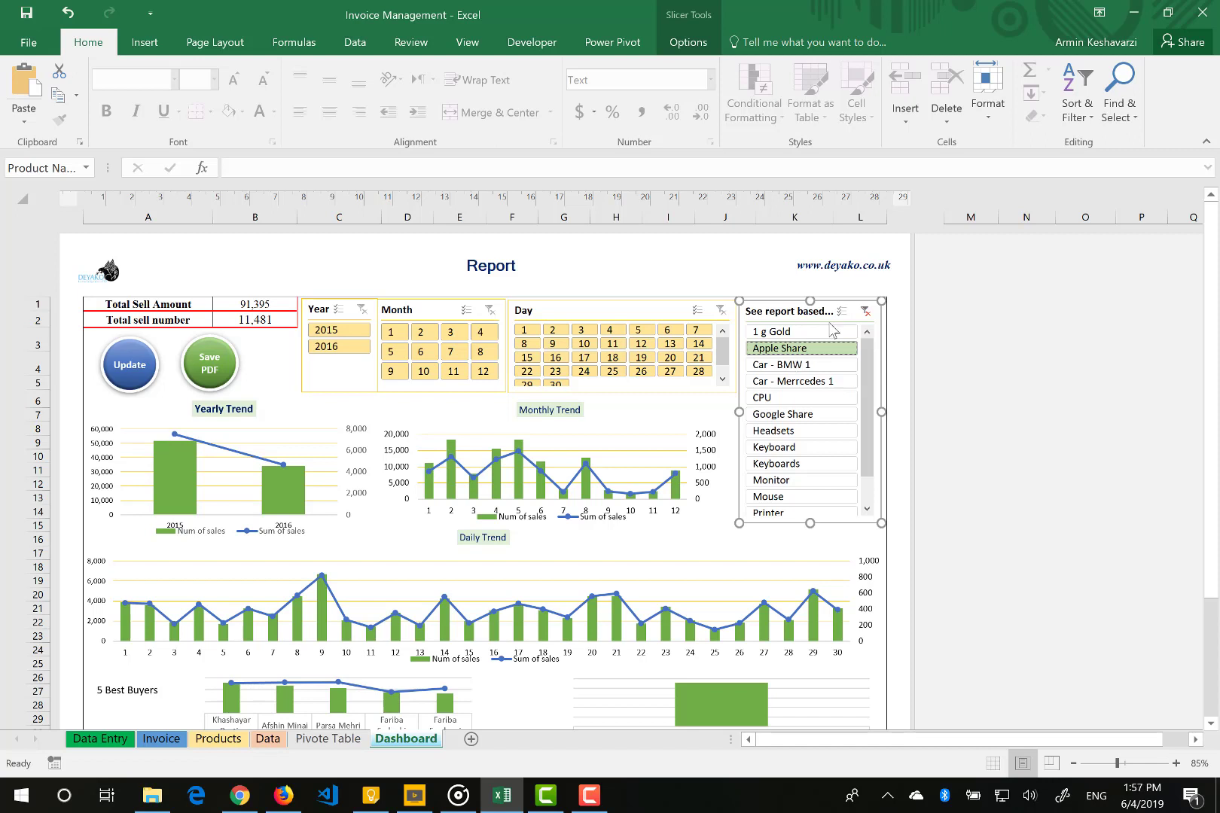
pyautogui.click(865, 313)
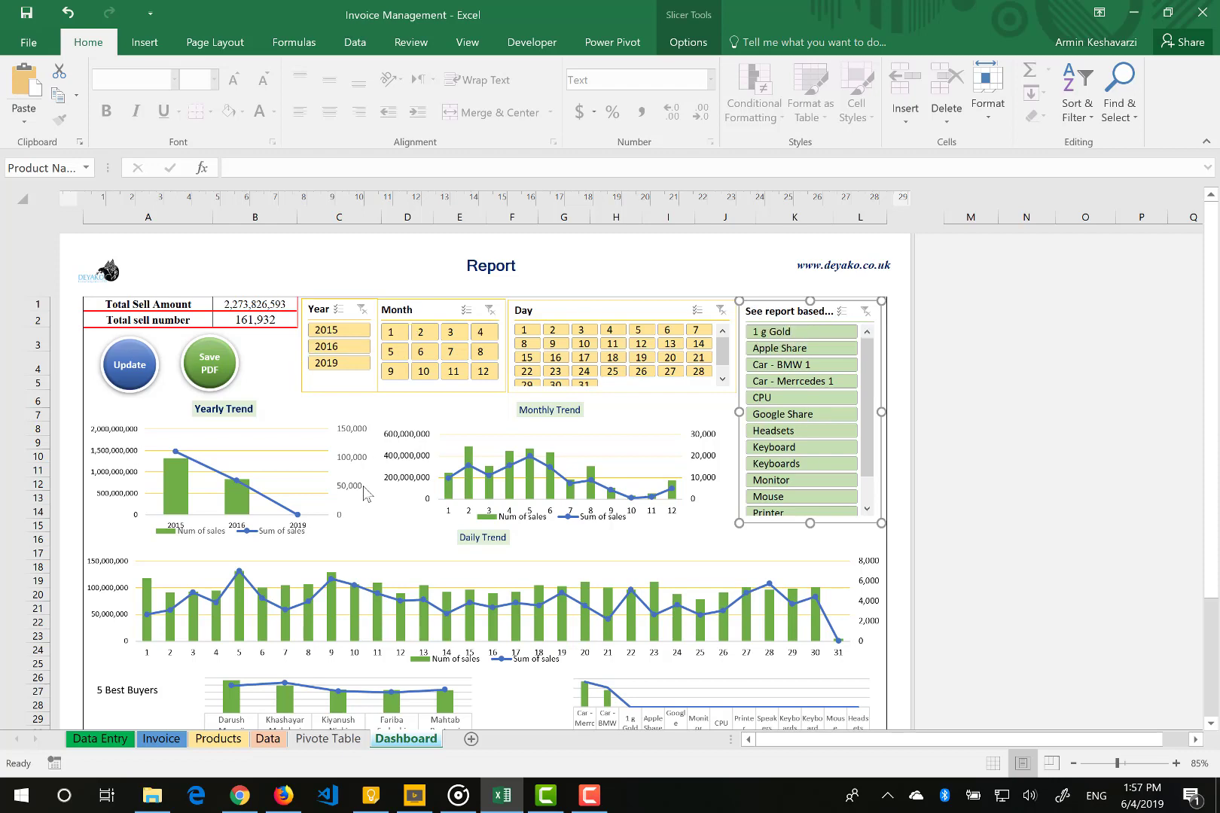
# Step: View the fields available for inserting slicers on the yearly trend pivot table, and close the list without adding any
pyautogui.click(328, 739)
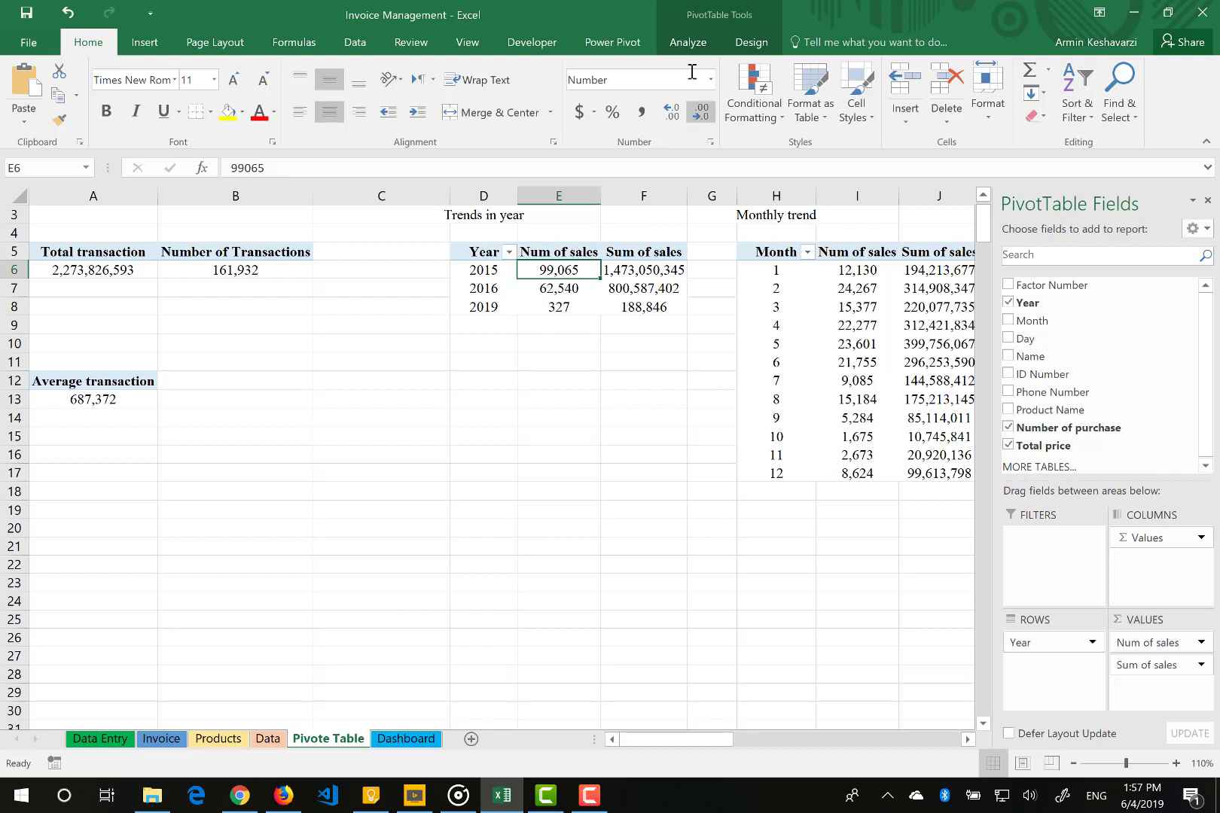
pyautogui.click(688, 42)
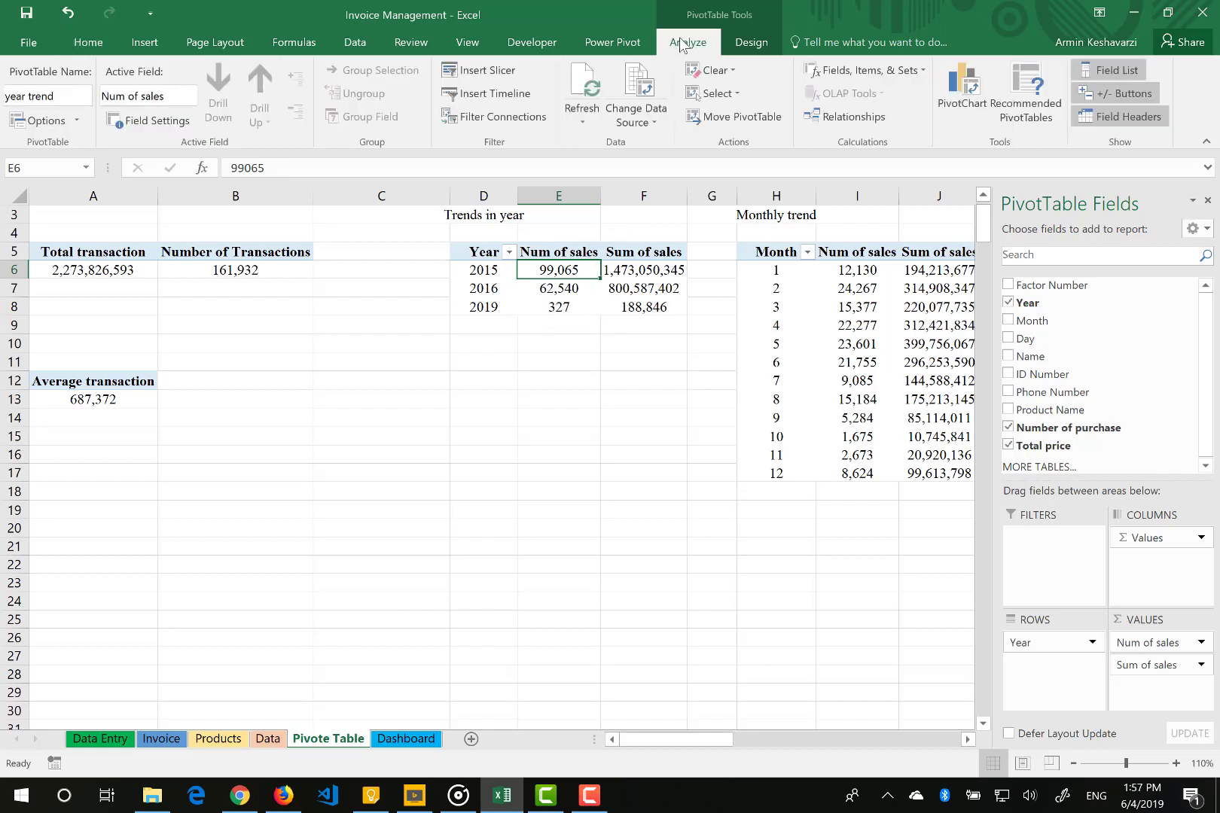
pyautogui.click(482, 70)
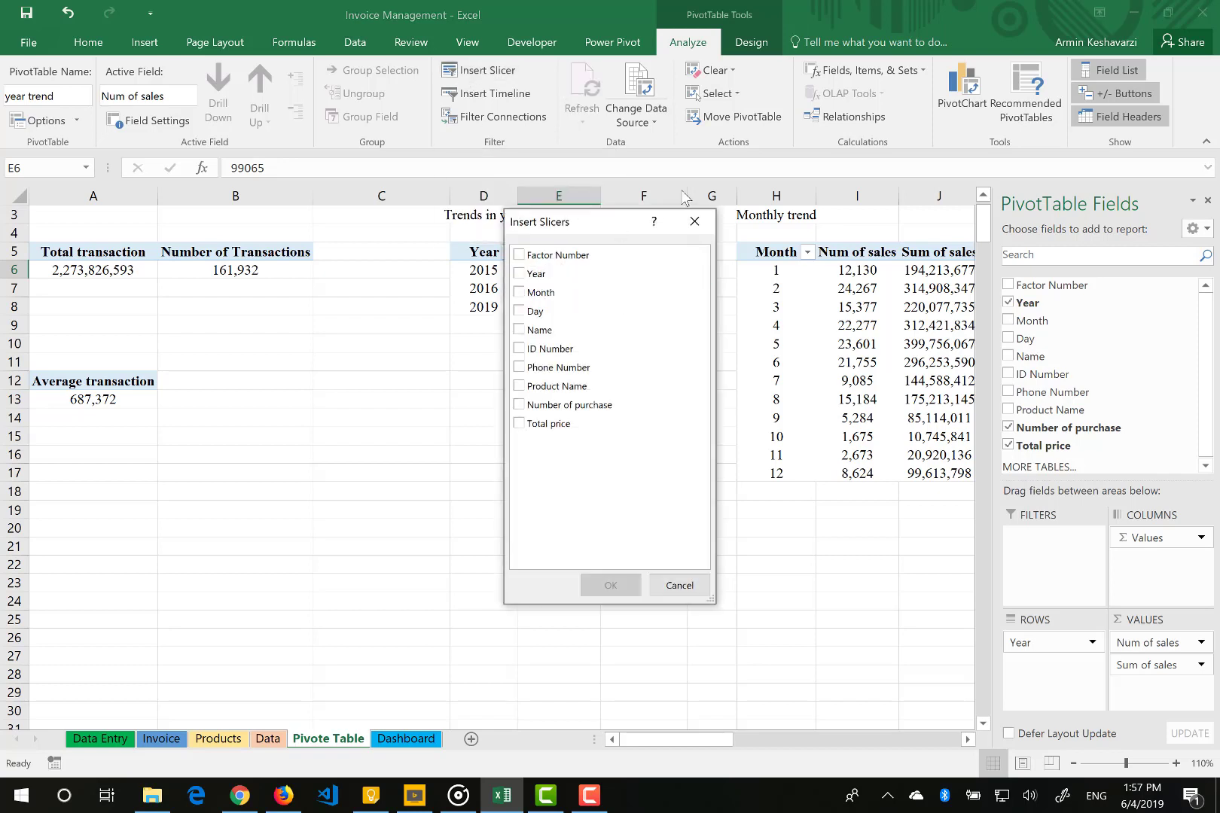
pyautogui.click(694, 222)
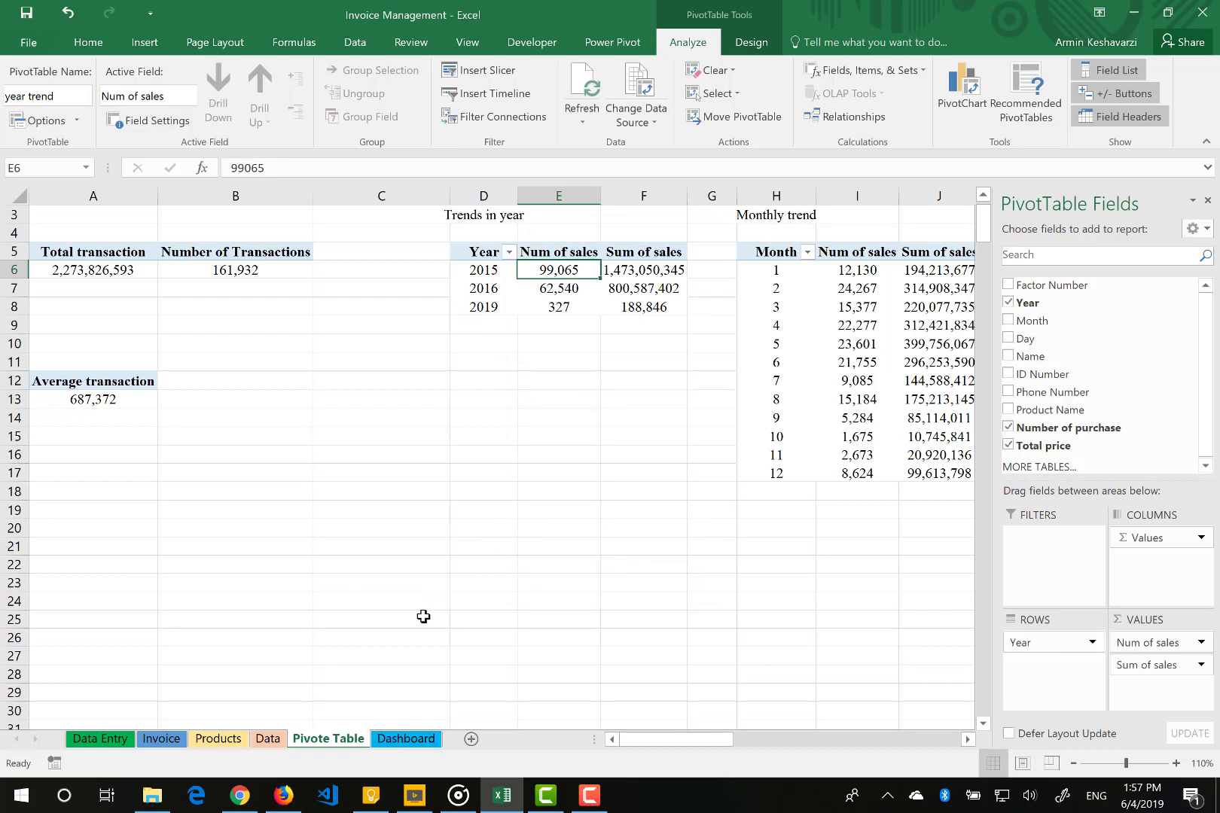
# Step: Examine which pivot tables the Dashboard's Year slicer is connected to in Report Connections, and leave the connections as they are
pyautogui.click(387, 741)
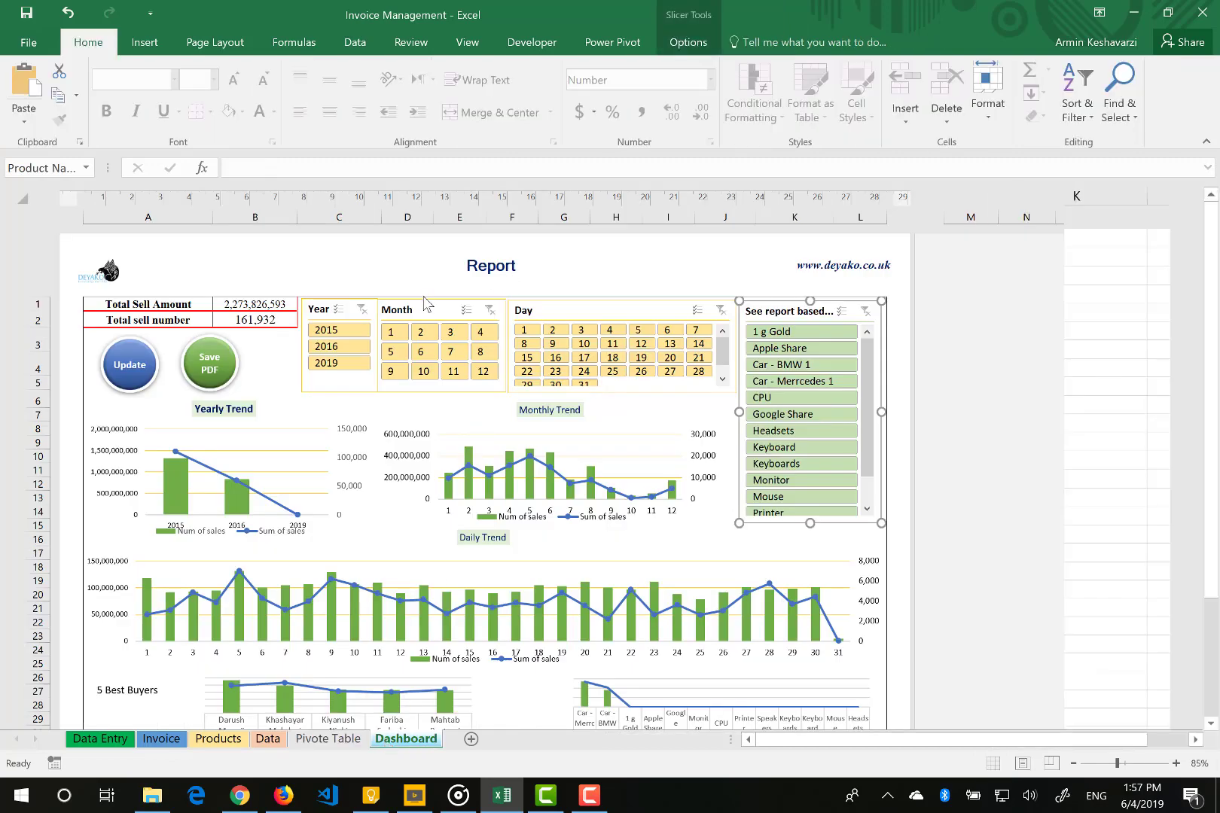
pyautogui.click(428, 306)
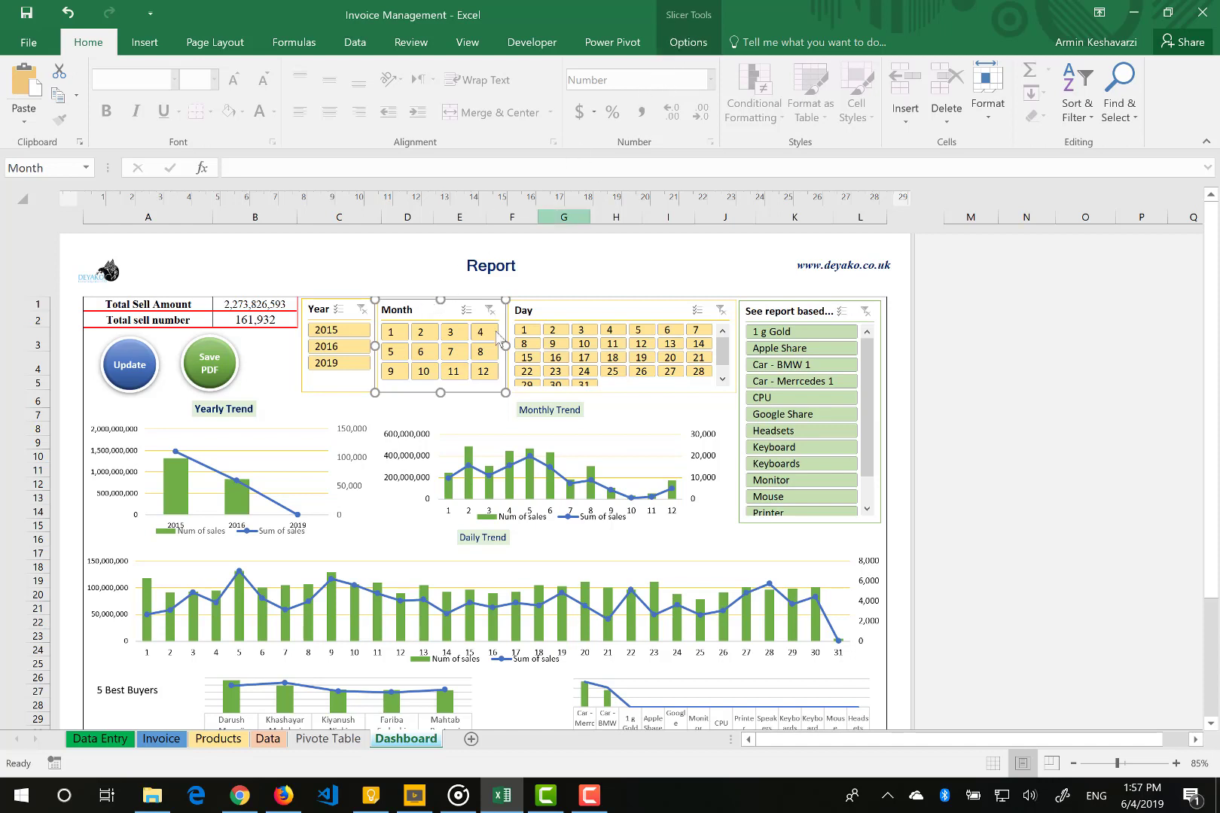
pyautogui.click(309, 301)
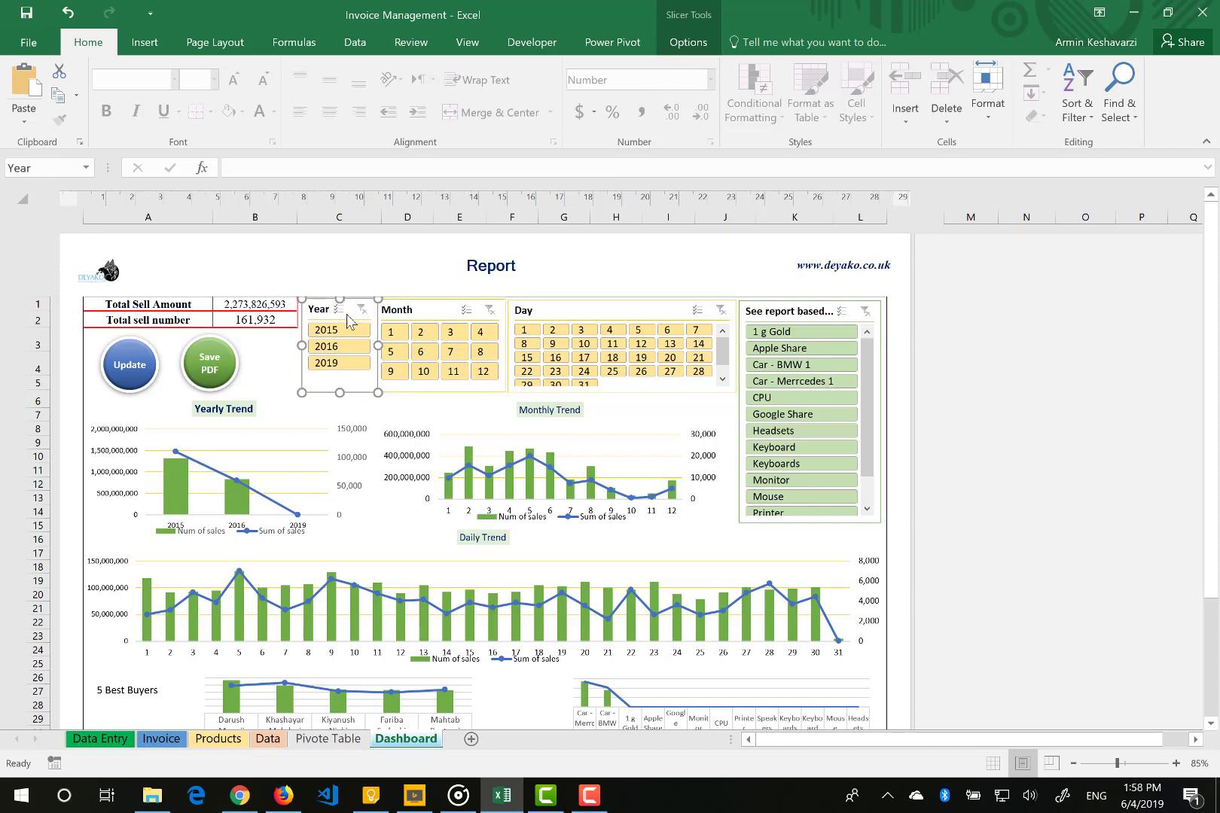
pyautogui.click(700, 43)
pyautogui.click(137, 116)
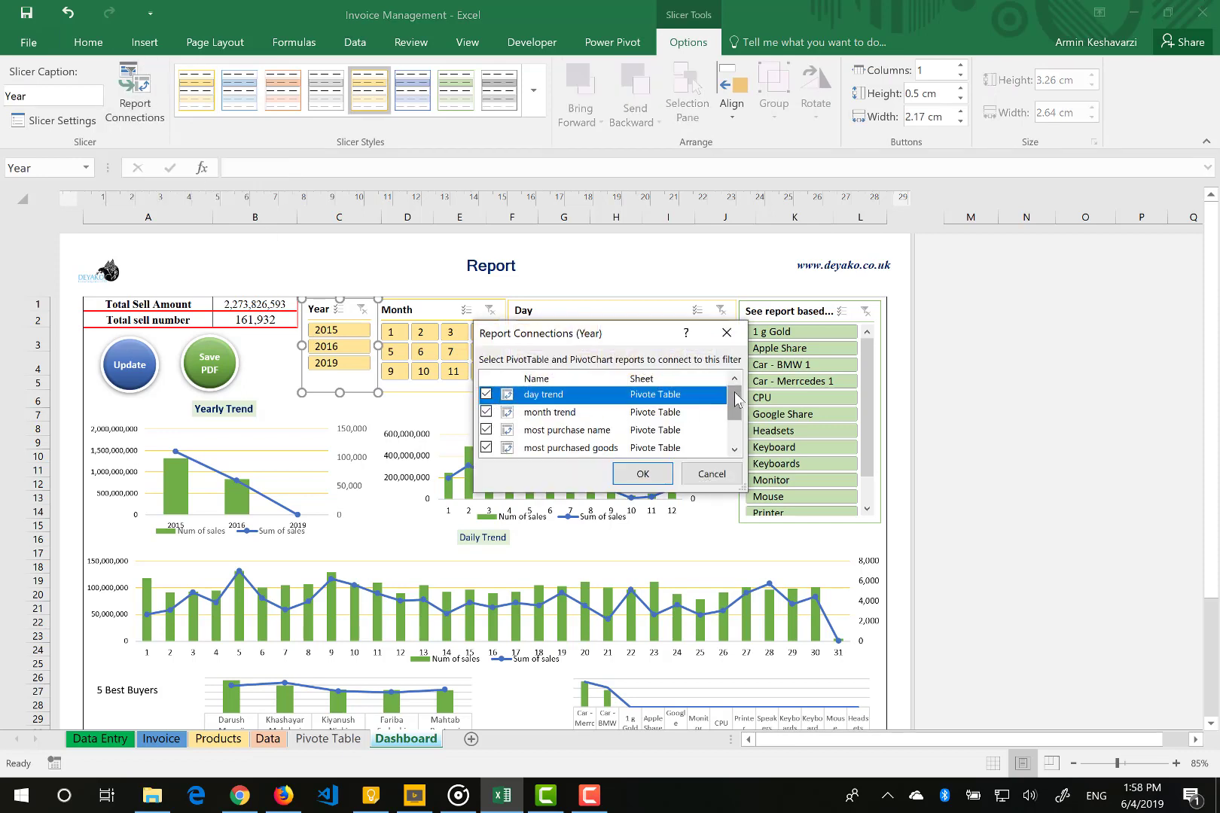
pyautogui.moveTo(735, 393)
pyautogui.mouseDown()
pyautogui.moveTo(733, 422)
pyautogui.moveTo(734, 391)
pyautogui.mouseUp()
pyautogui.moveTo(736, 414); pyautogui.dragTo(740, 431)
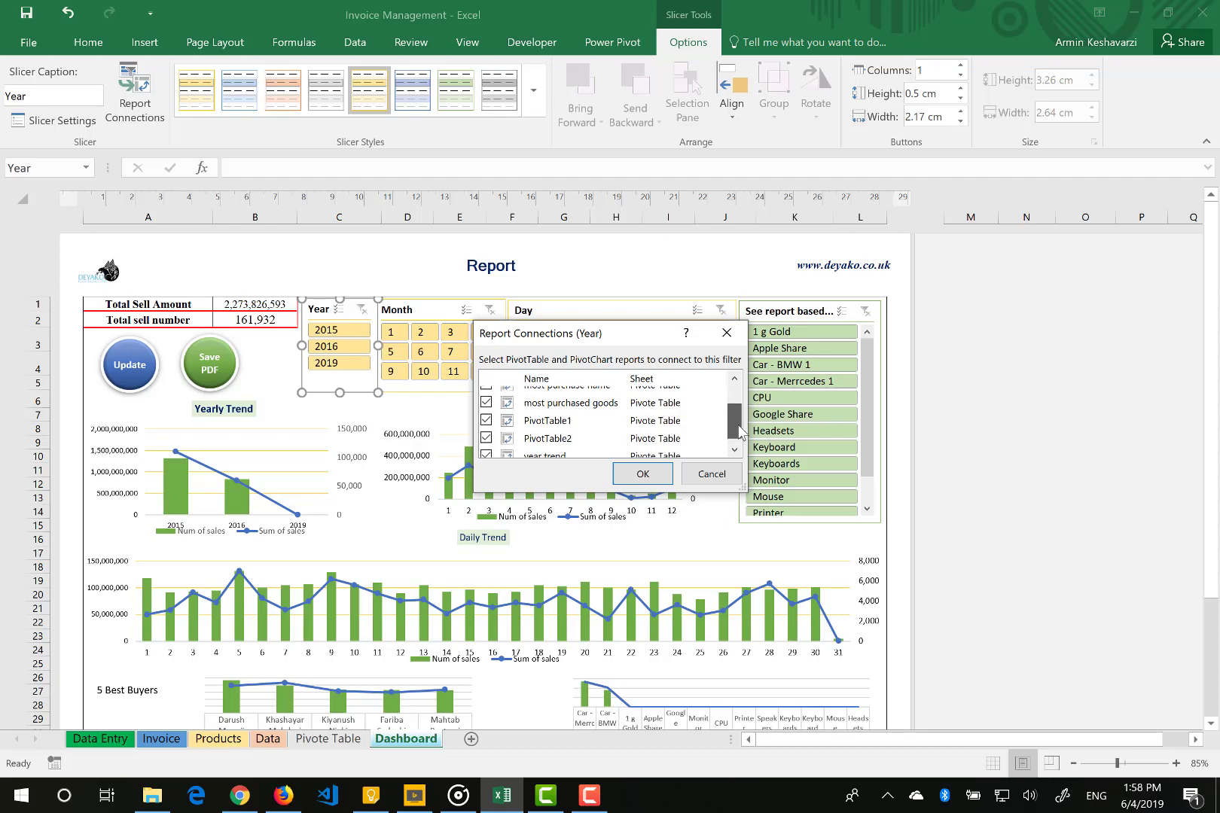
pyautogui.click(715, 474)
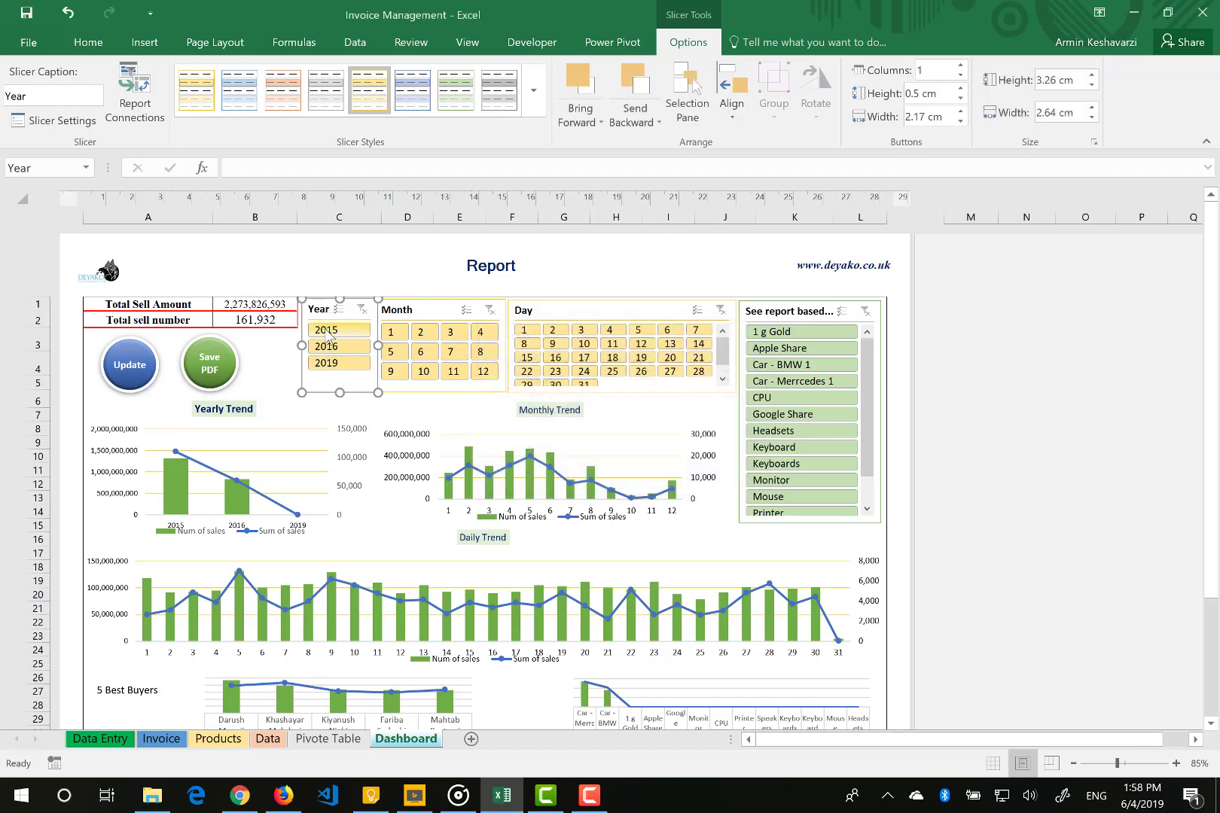
# Step: Filter the Dashboard report to the year 2015, look over its charts, and clear the Year slicer's filter again
pyautogui.click(326, 334)
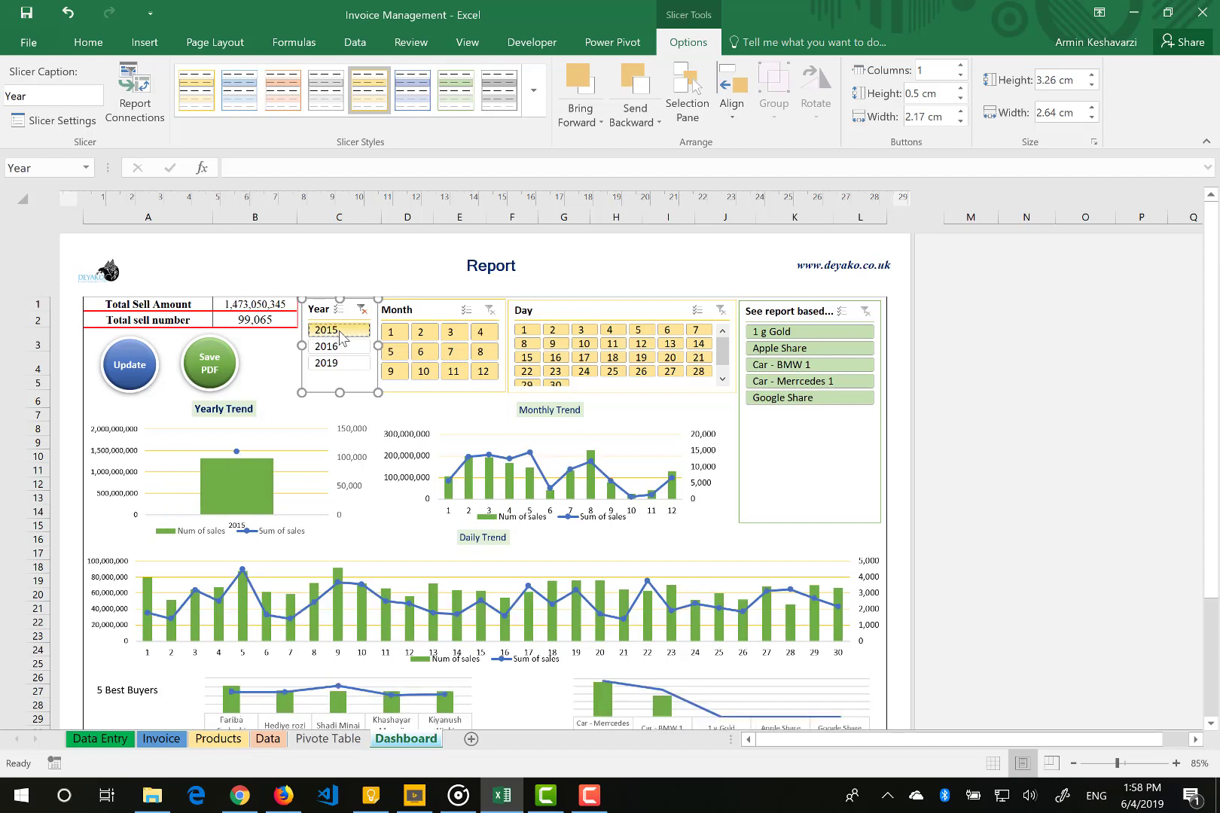
pyautogui.scroll(-3, 417, 573)
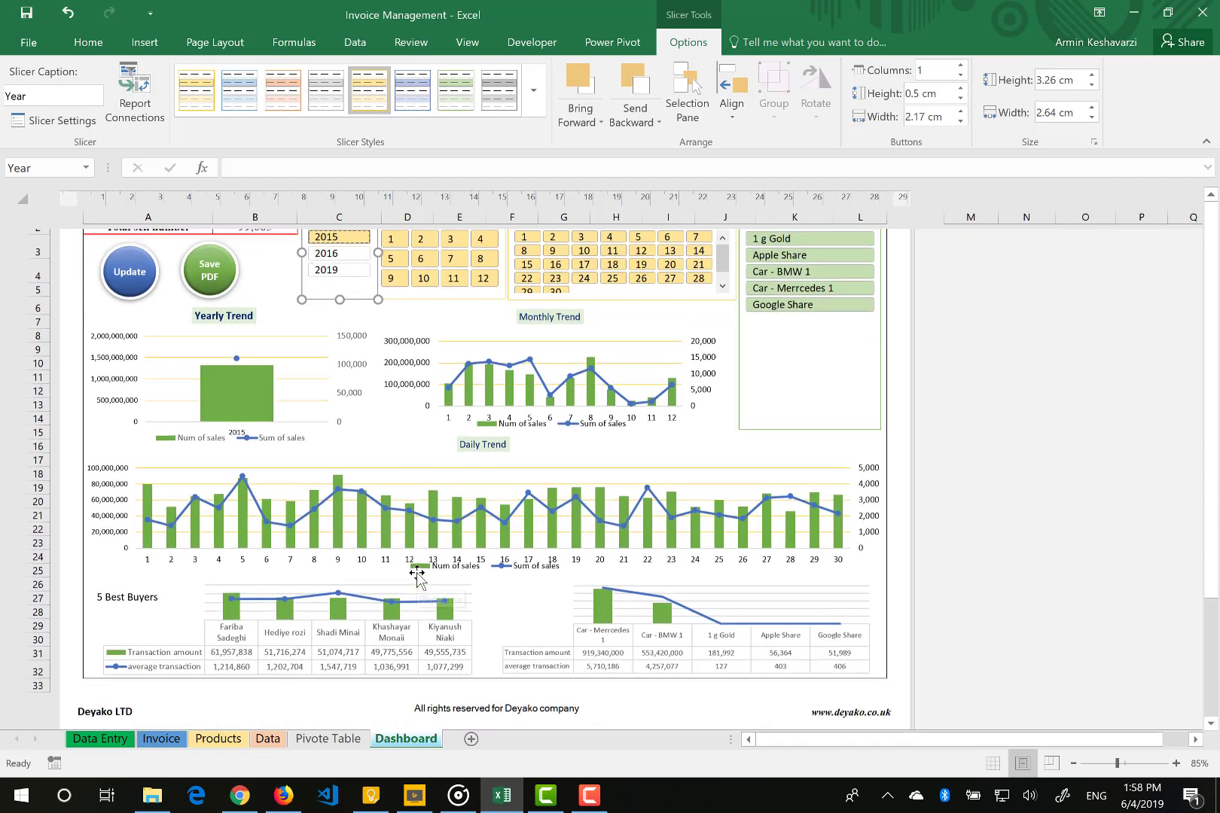
pyautogui.scroll(3, 416, 574)
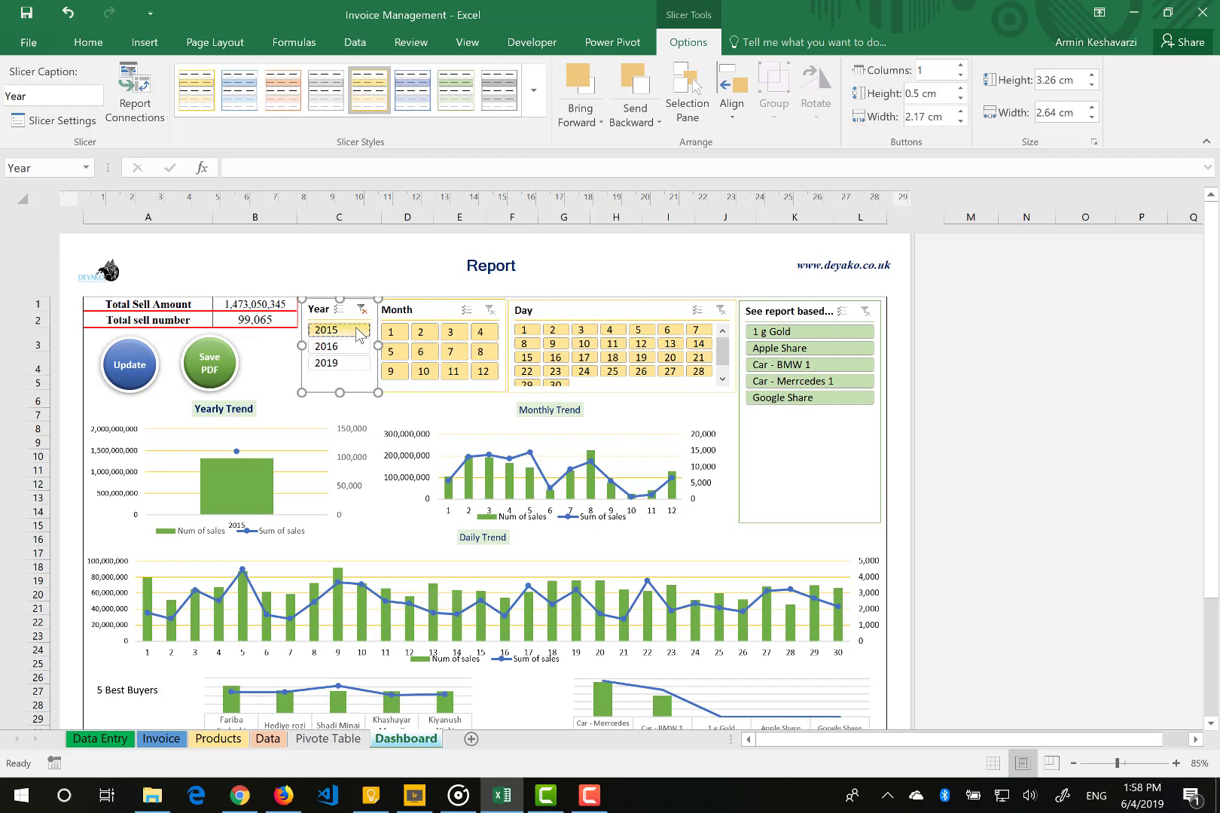
# Step: Check the report connections of the Month slicer and the Day slicer without changing them
pyautogui.click(432, 303)
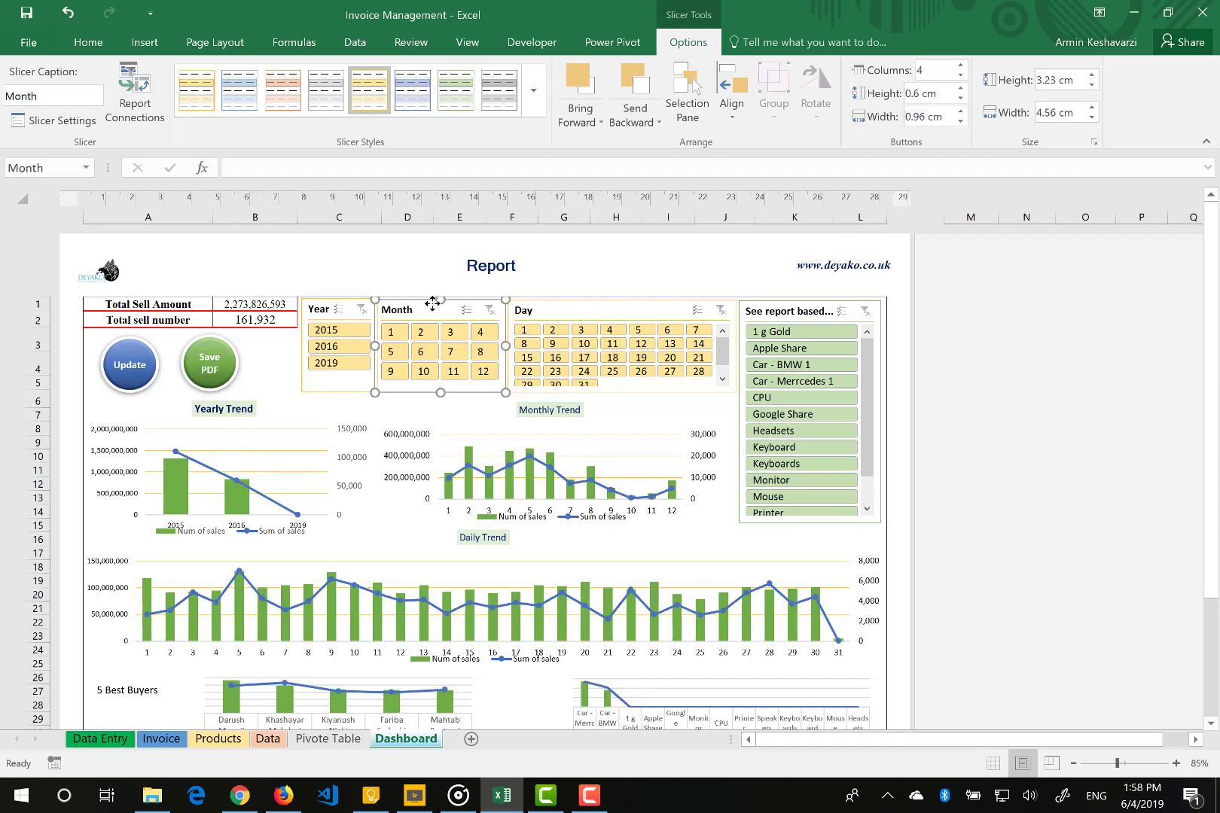
pyautogui.click(157, 76)
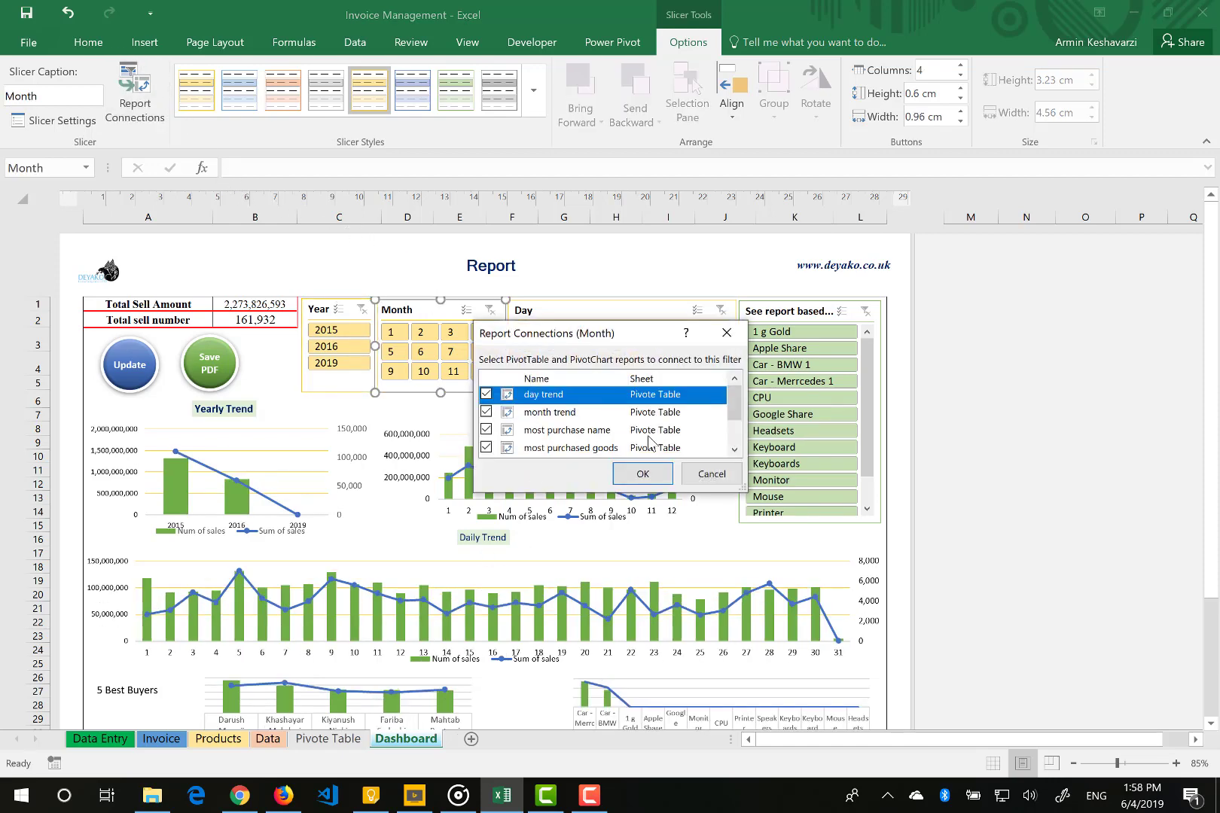
pyautogui.click(701, 475)
pyautogui.click(570, 305)
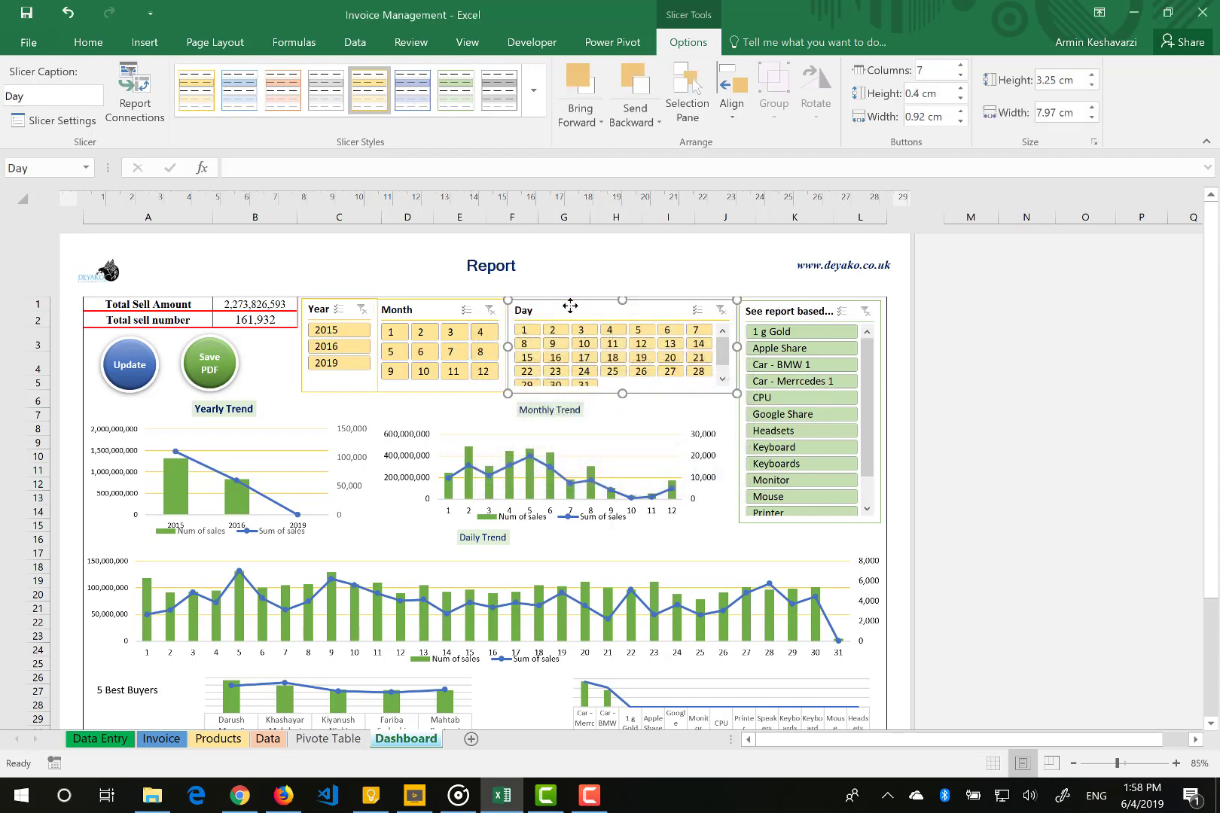
pyautogui.click(145, 81)
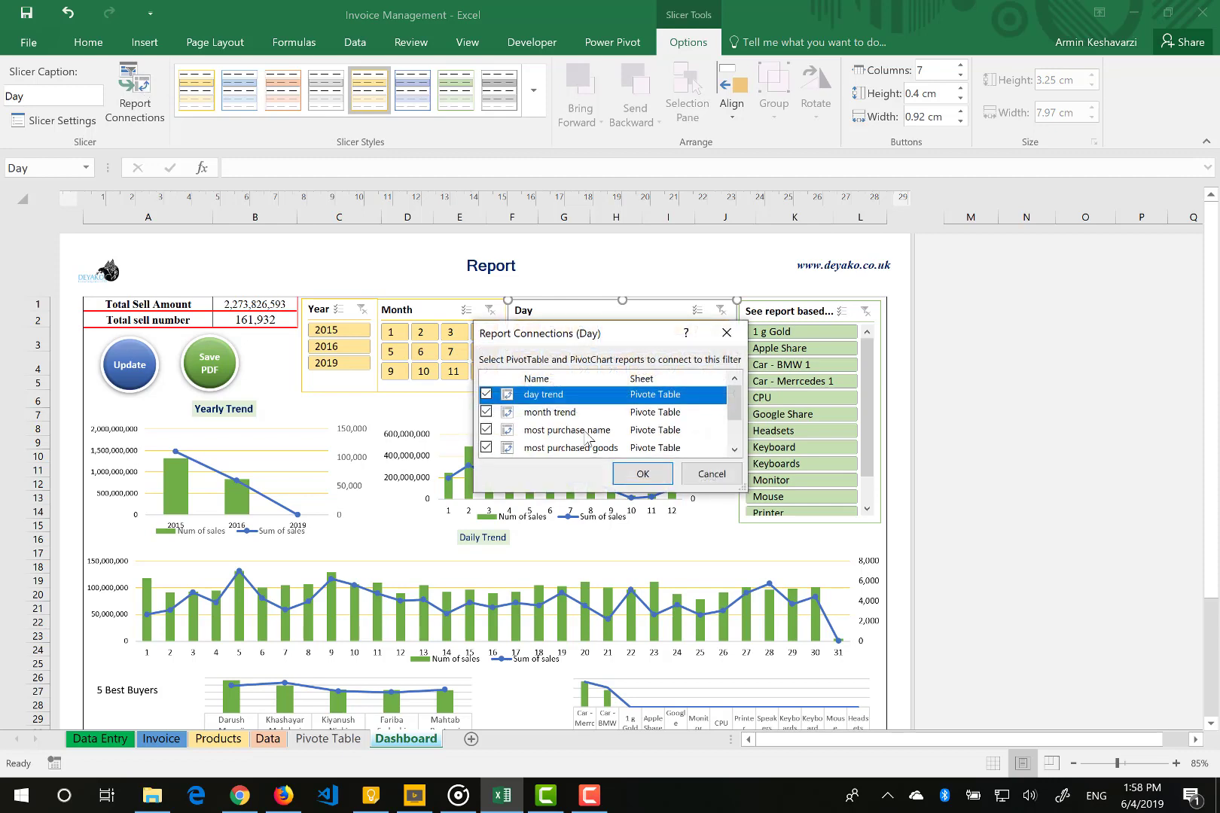
pyautogui.click(700, 476)
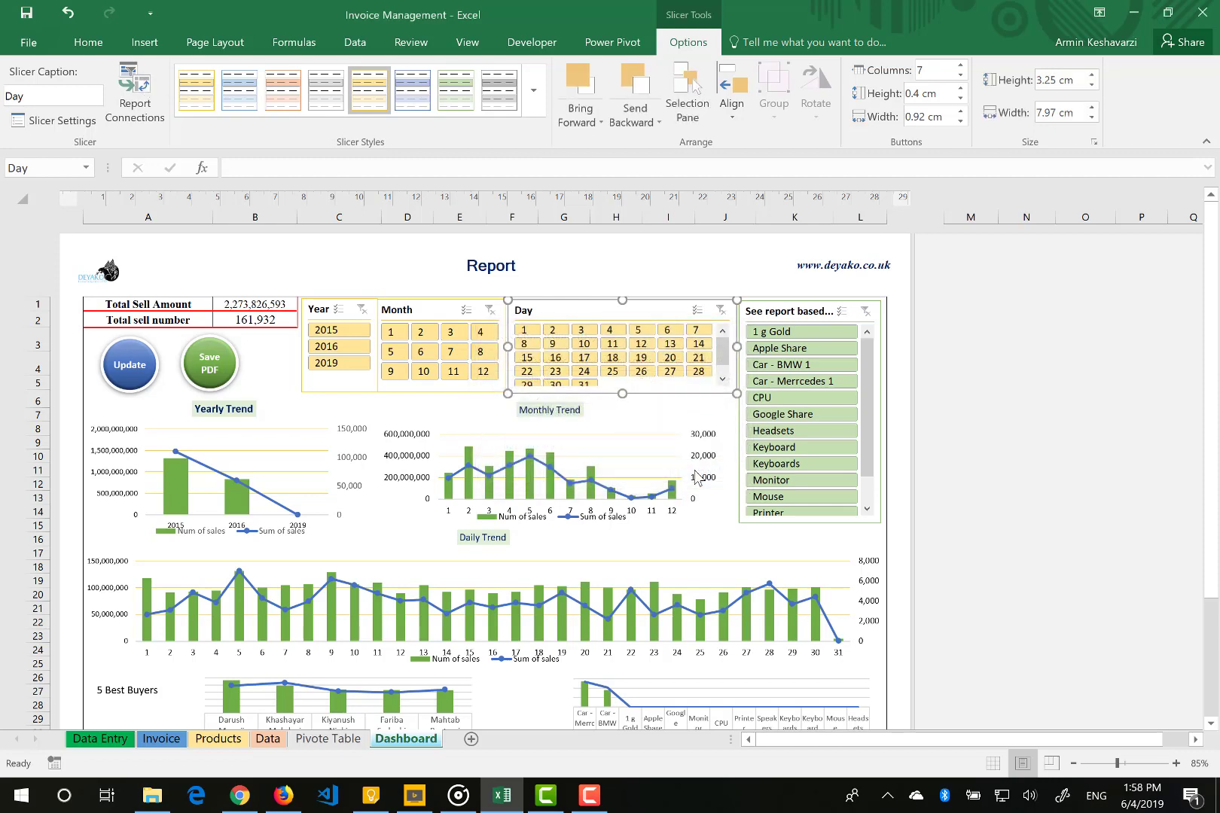
# Step: Revisit the yearly trend pivot table and the Data sheet's Year, Month and Day columns, and return to the Dashboard
pyautogui.click(298, 740)
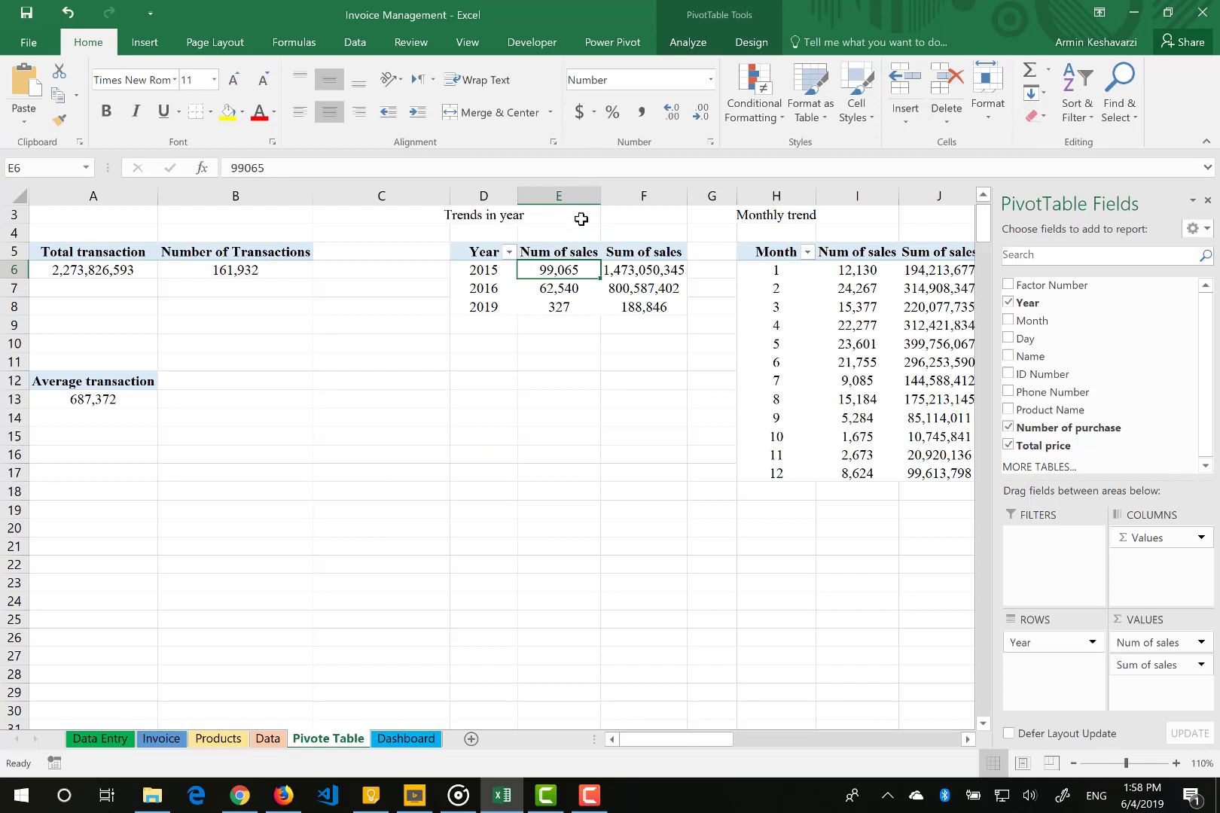
pyautogui.moveTo(570, 273)
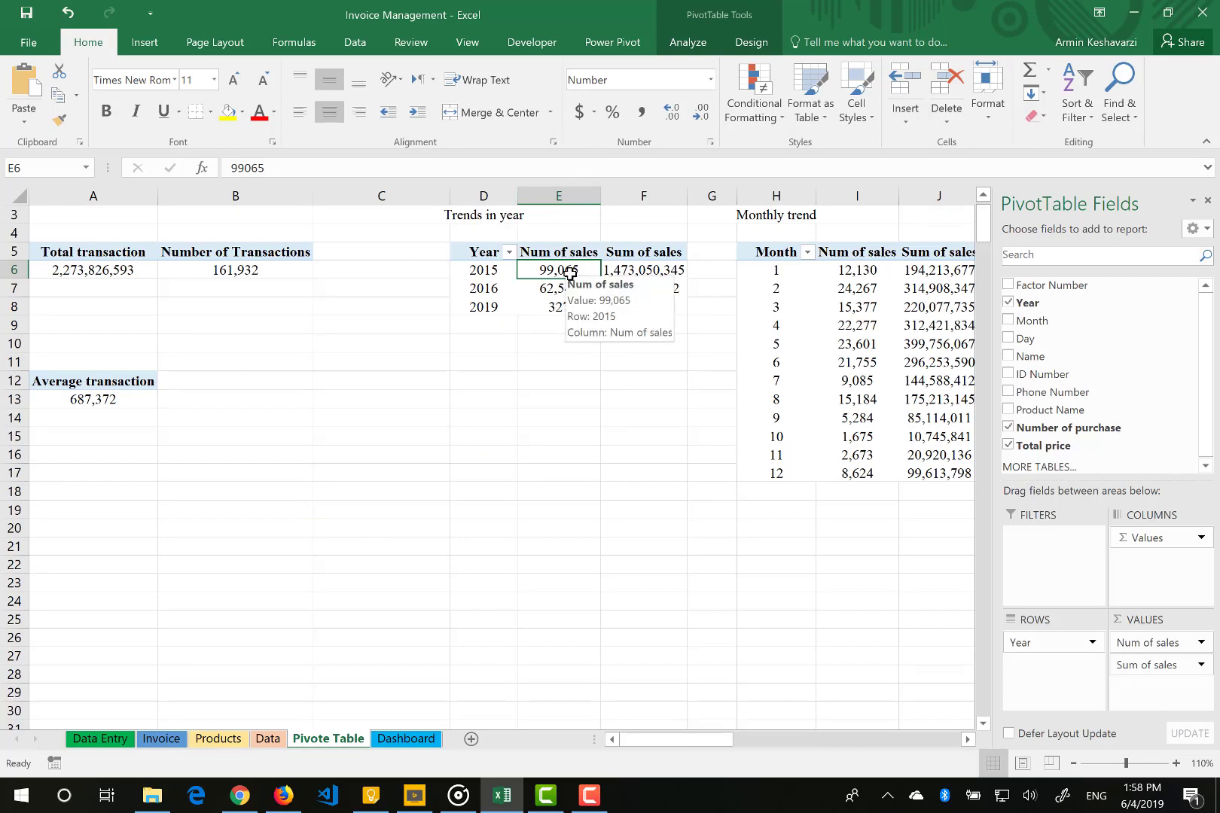
pyautogui.click(399, 739)
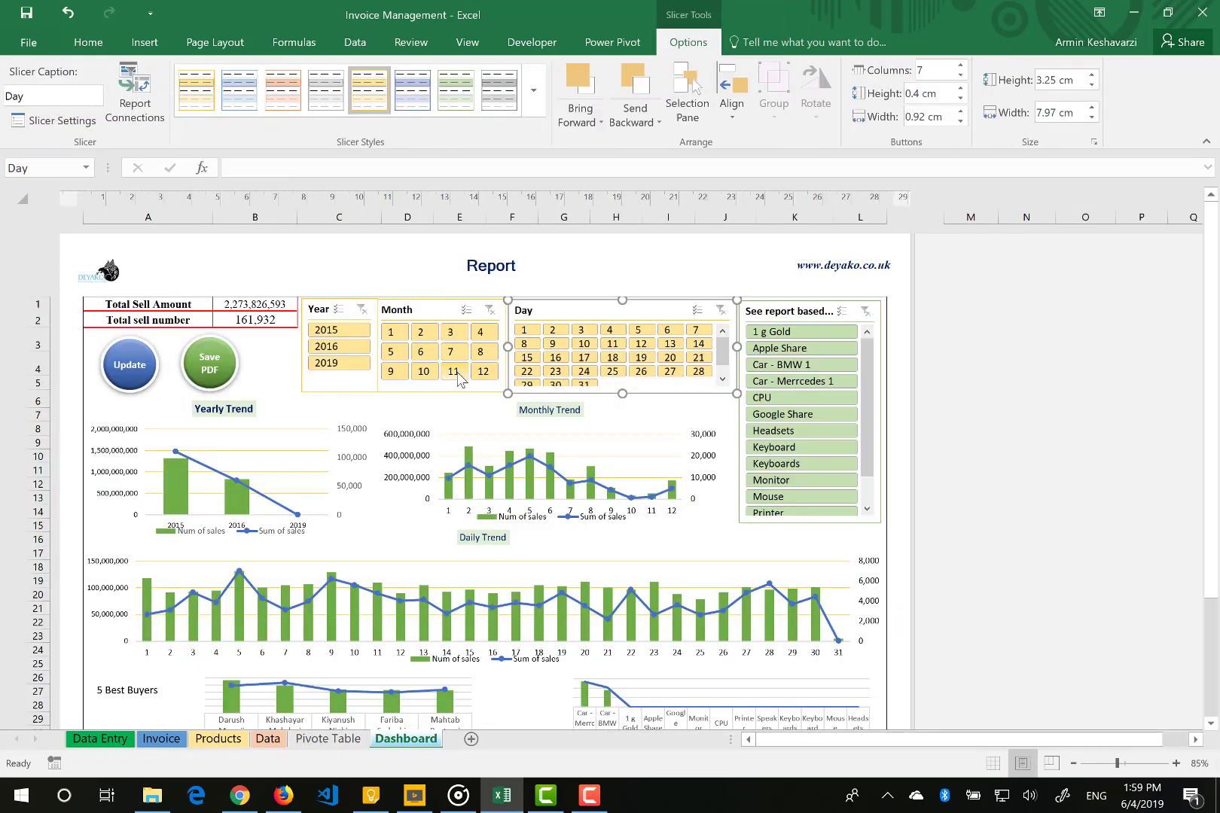
pyautogui.click(267, 741)
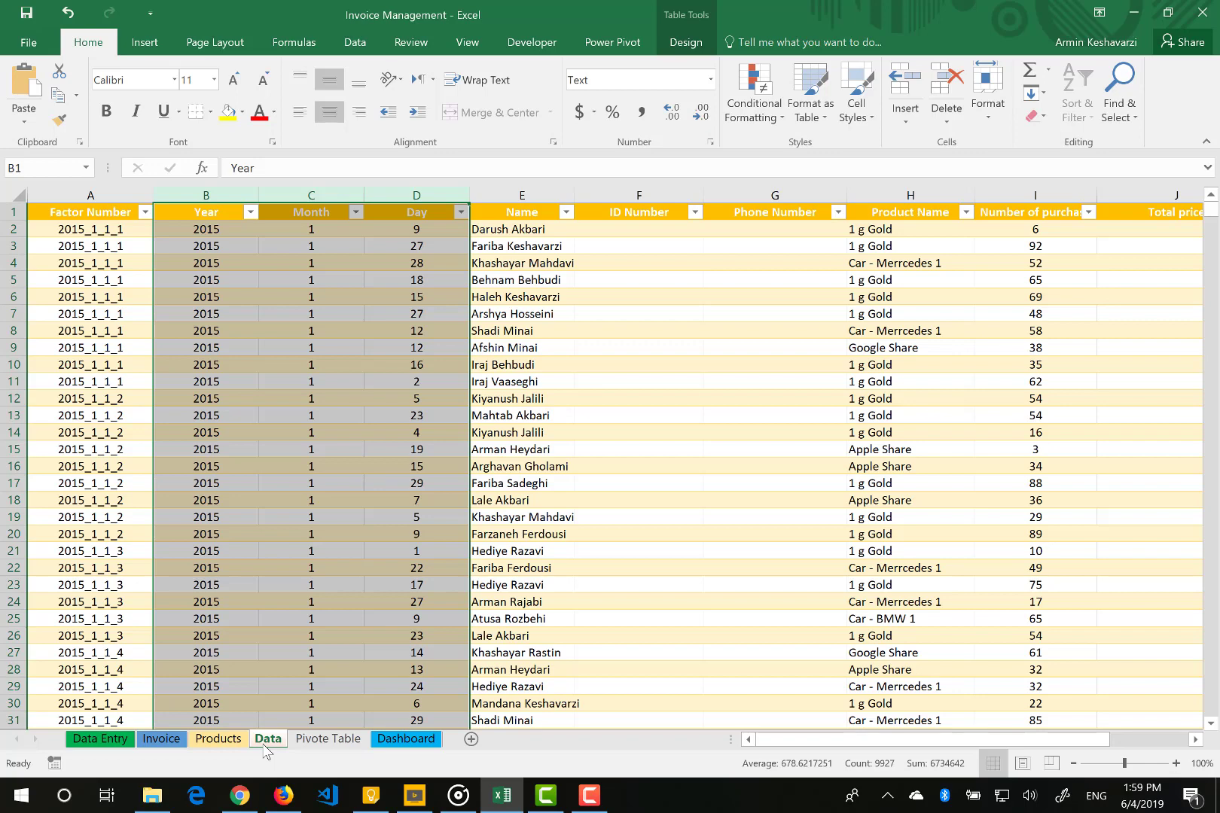
pyautogui.click(406, 738)
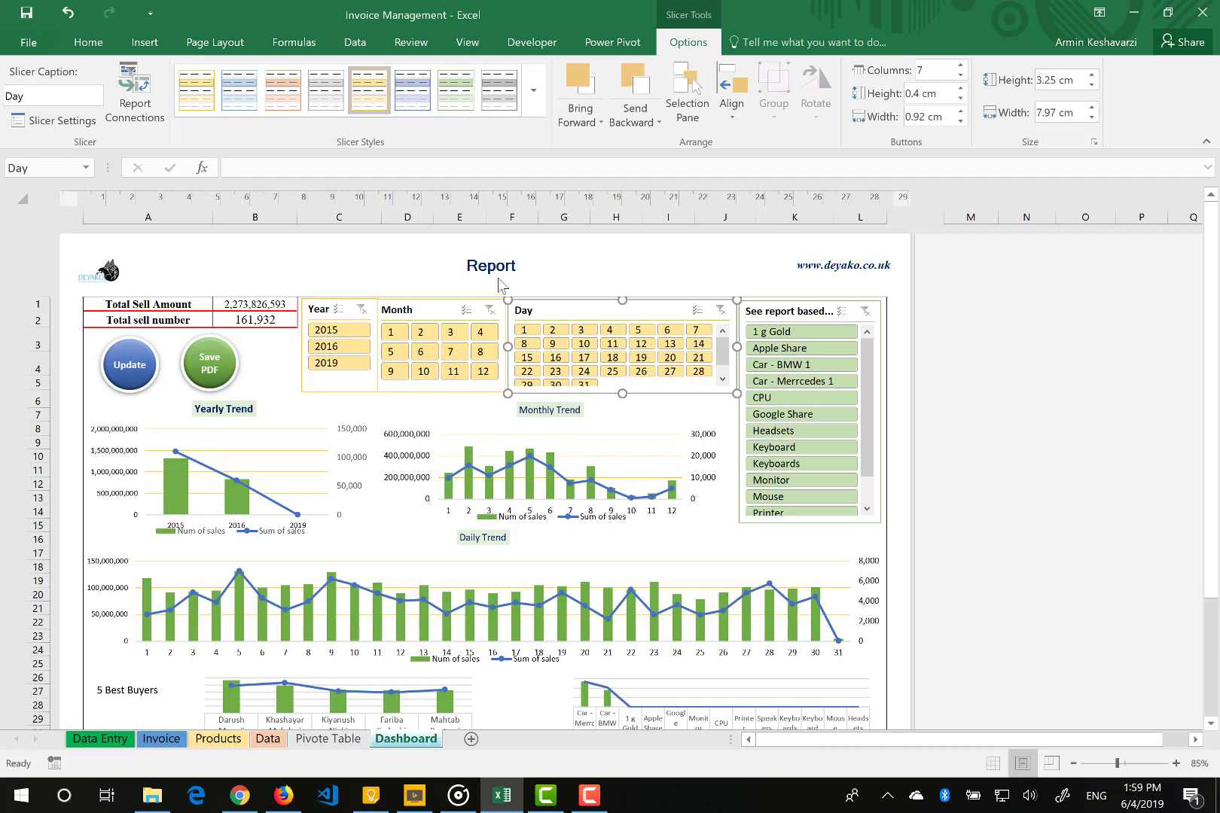
# Step: Review the report connections of the Day slicer again and of the product slicer, without changing either
pyautogui.click(125, 95)
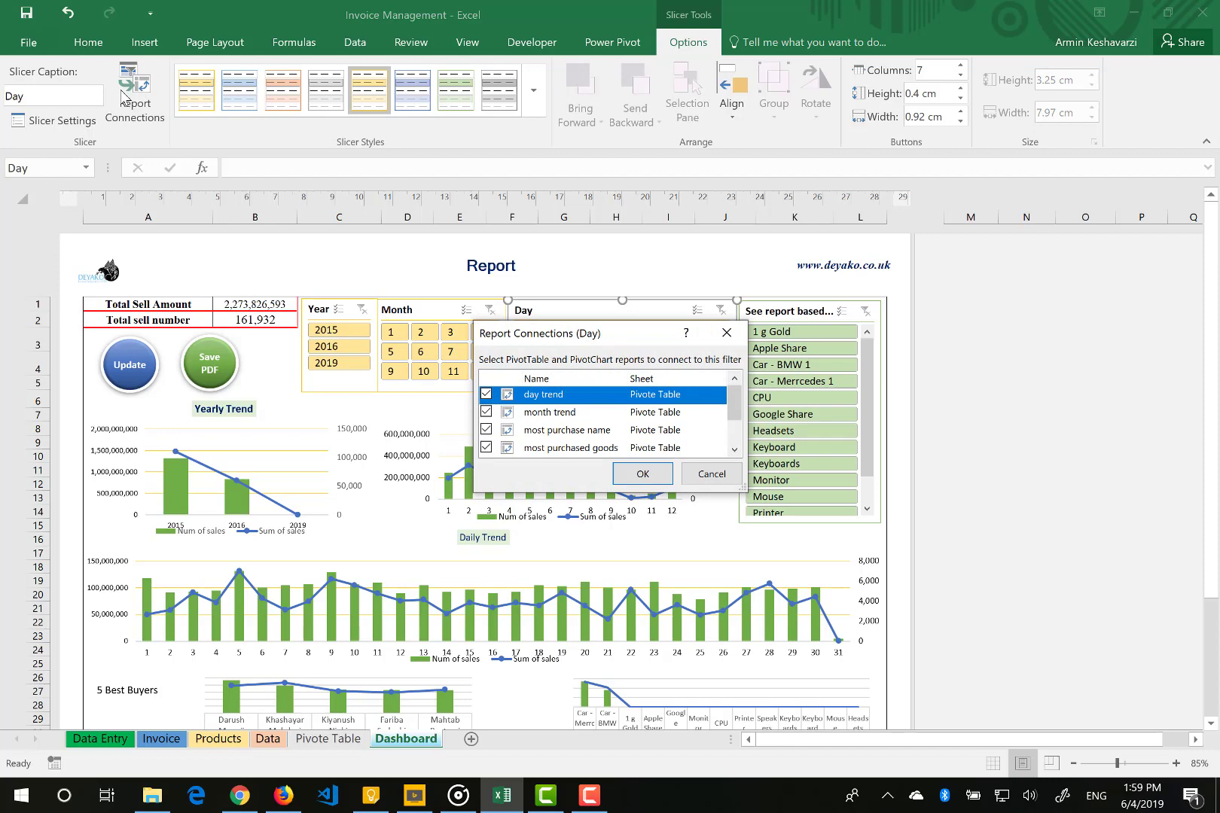
pyautogui.click(717, 473)
pyautogui.click(776, 310)
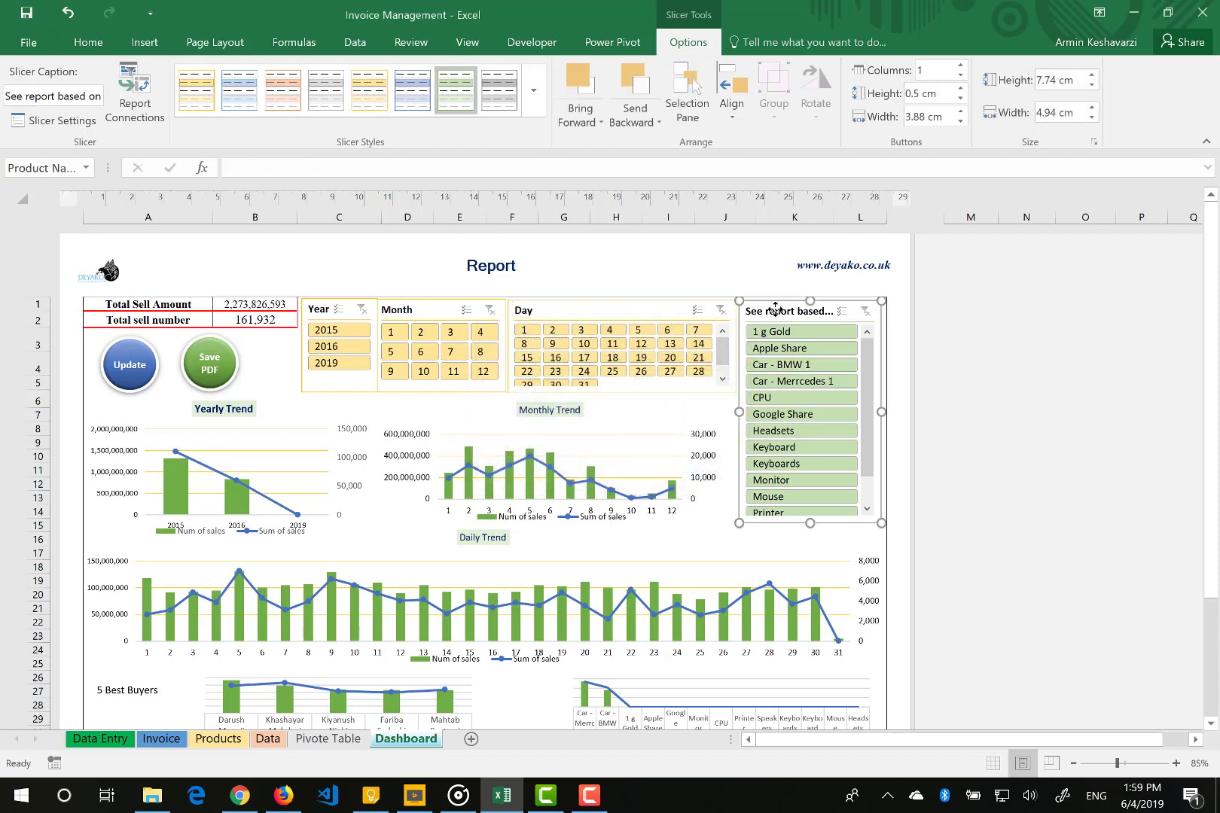
pyautogui.click(134, 89)
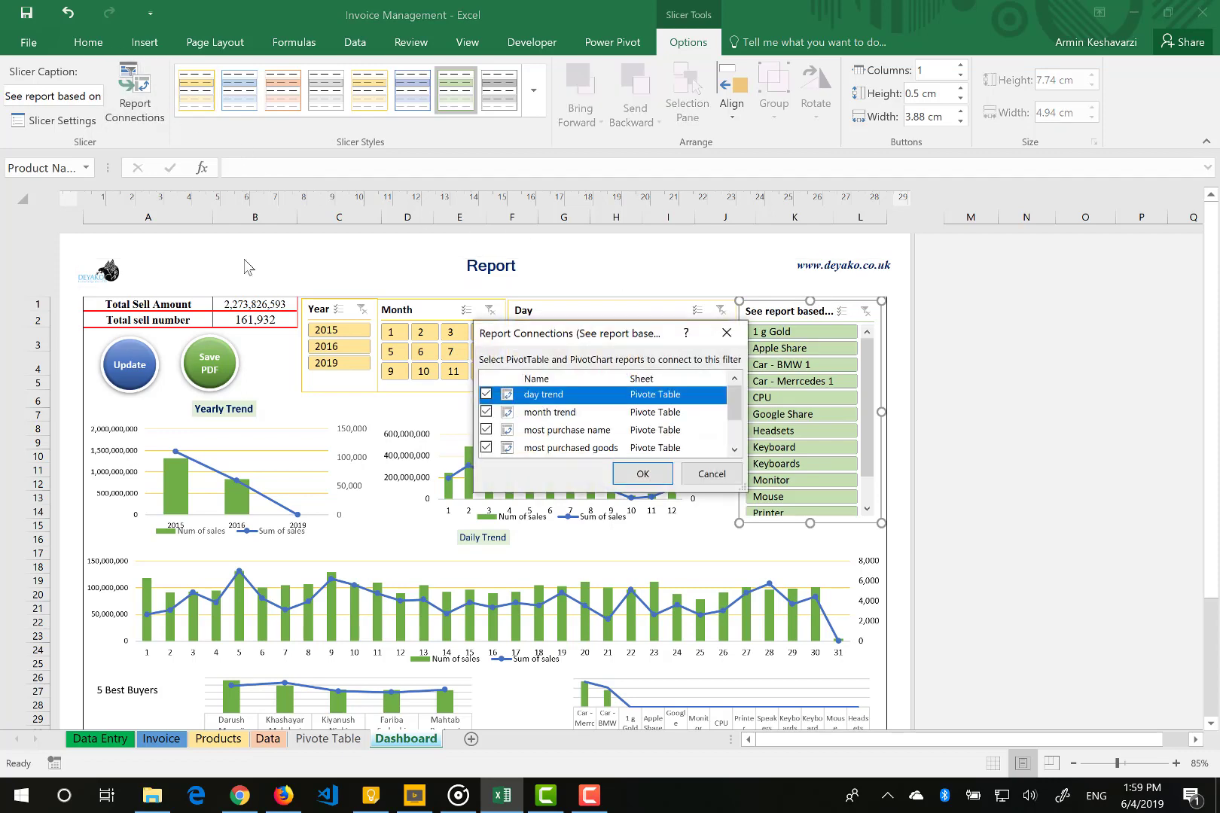
pyautogui.click(701, 474)
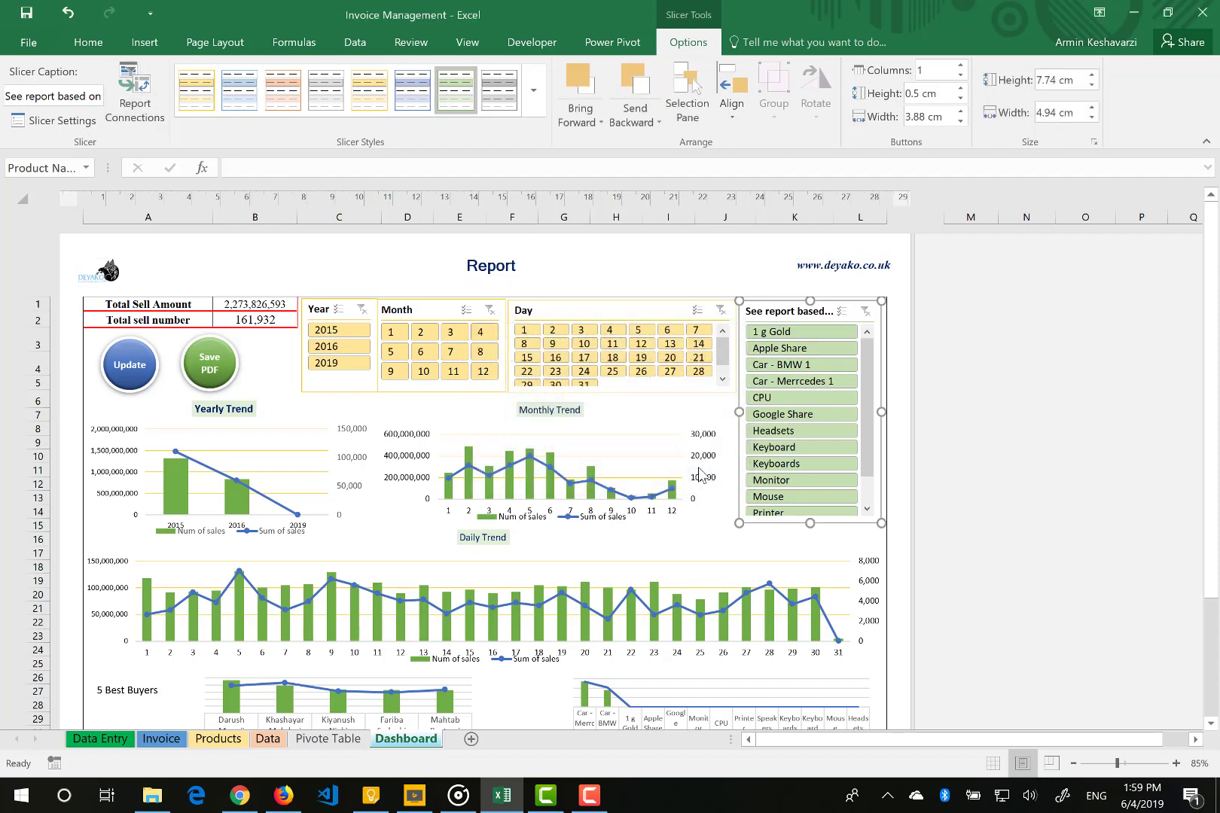
# Step: Filter the report to Apple Share, look over all Dashboard charts, and clear the product slicer's filter again
pyautogui.click(787, 349)
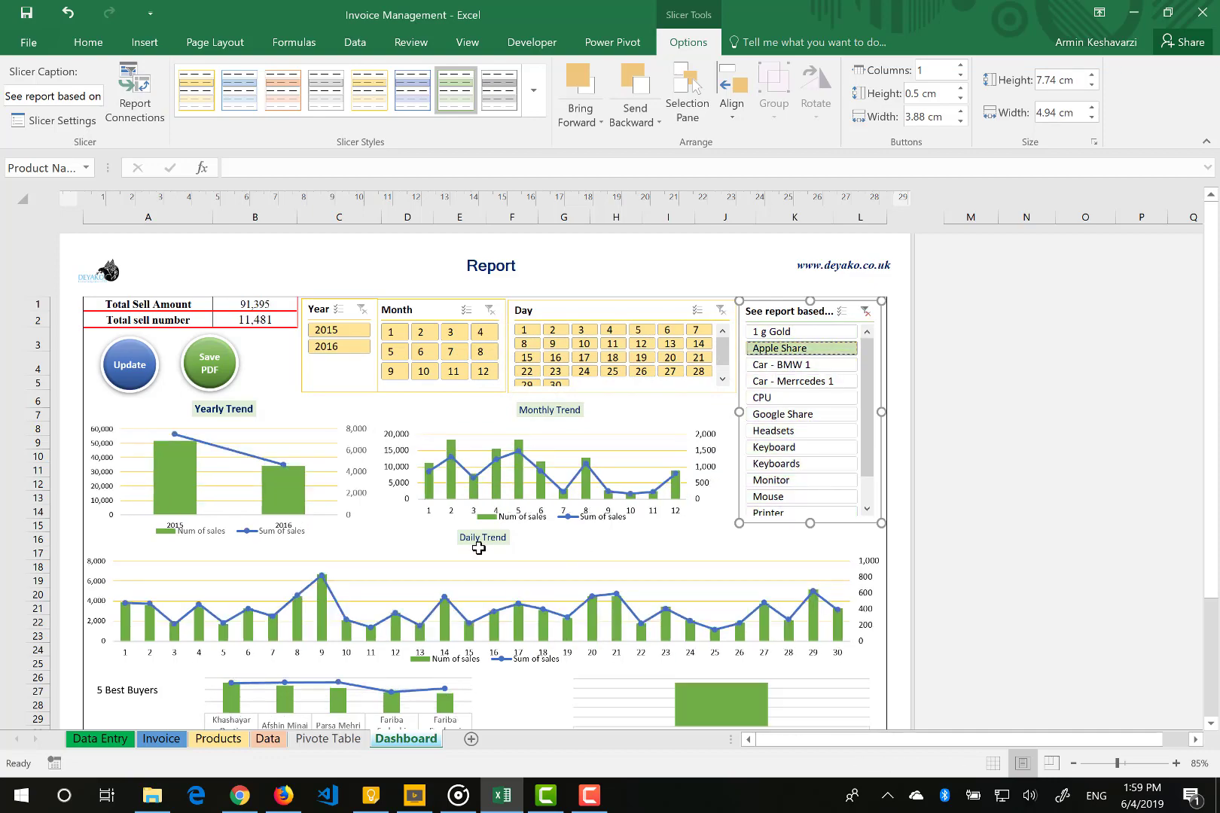
pyautogui.scroll(-3, 479, 548)
pyautogui.scroll(4, 479, 548)
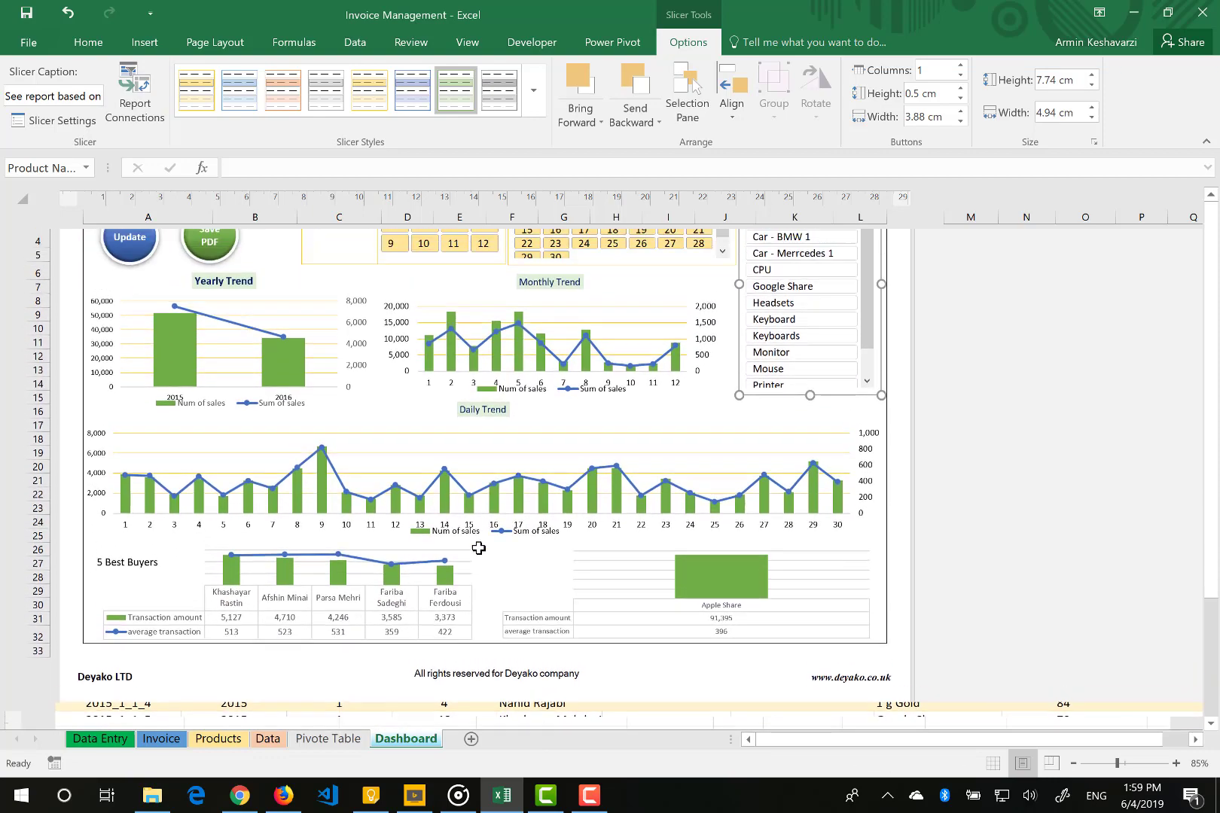
pyautogui.scroll(1, 771, 317)
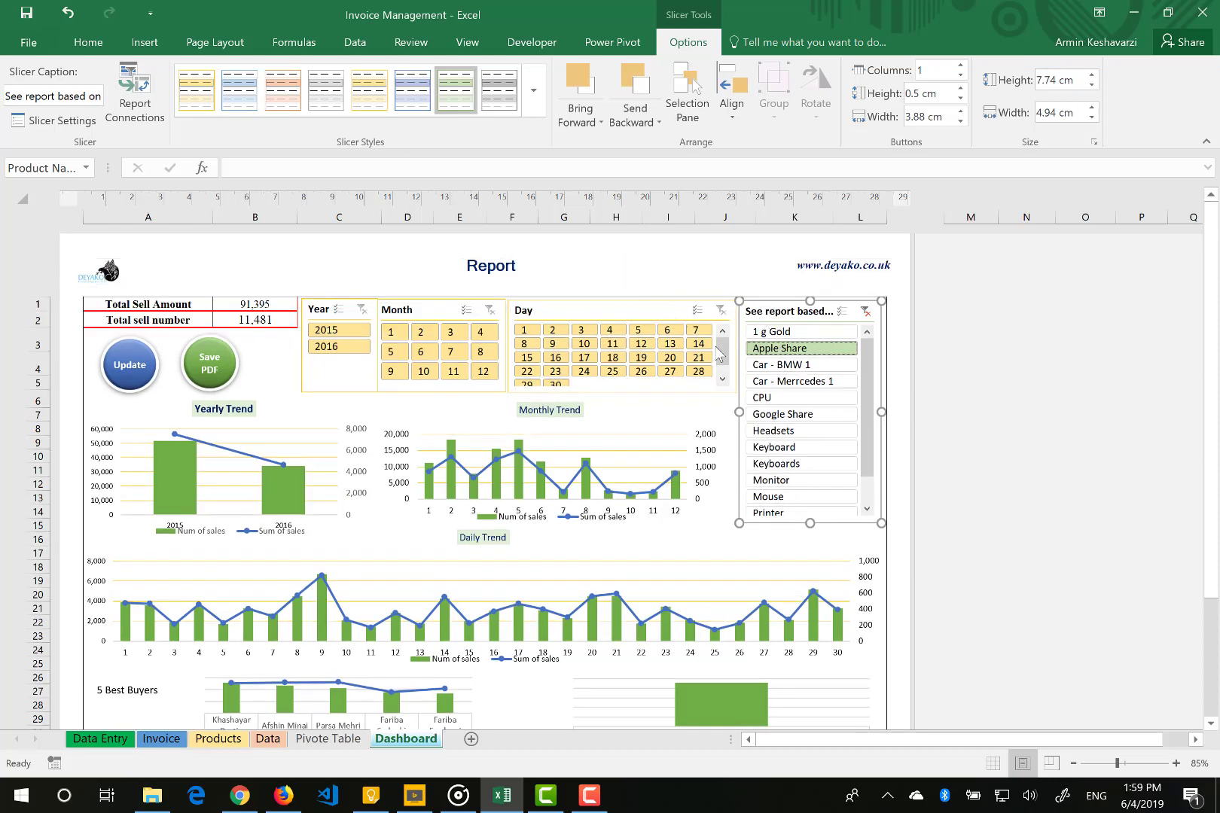
pyautogui.click(865, 311)
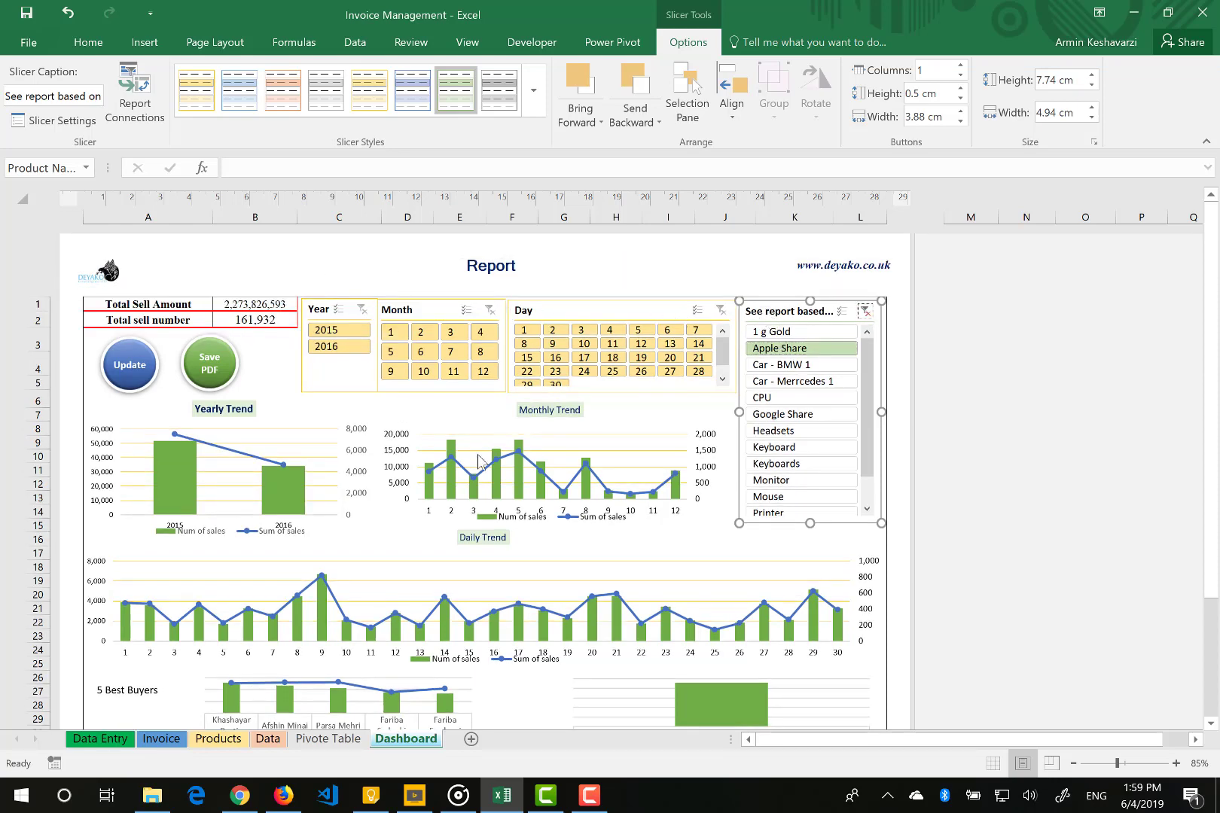
# Step: Look at the source records on the Data sheet, return to the Dashboard and refresh all of the workbook's data
pyautogui.click(267, 739)
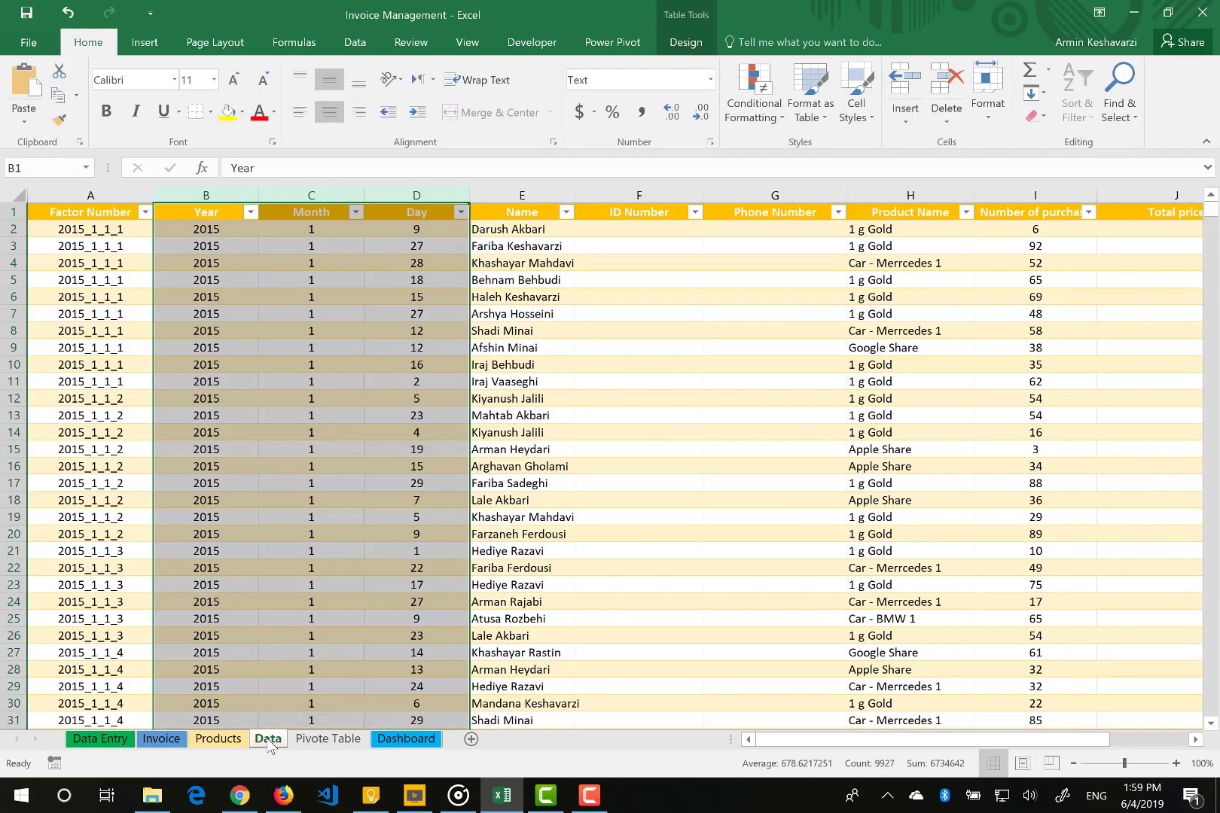
pyautogui.click(437, 741)
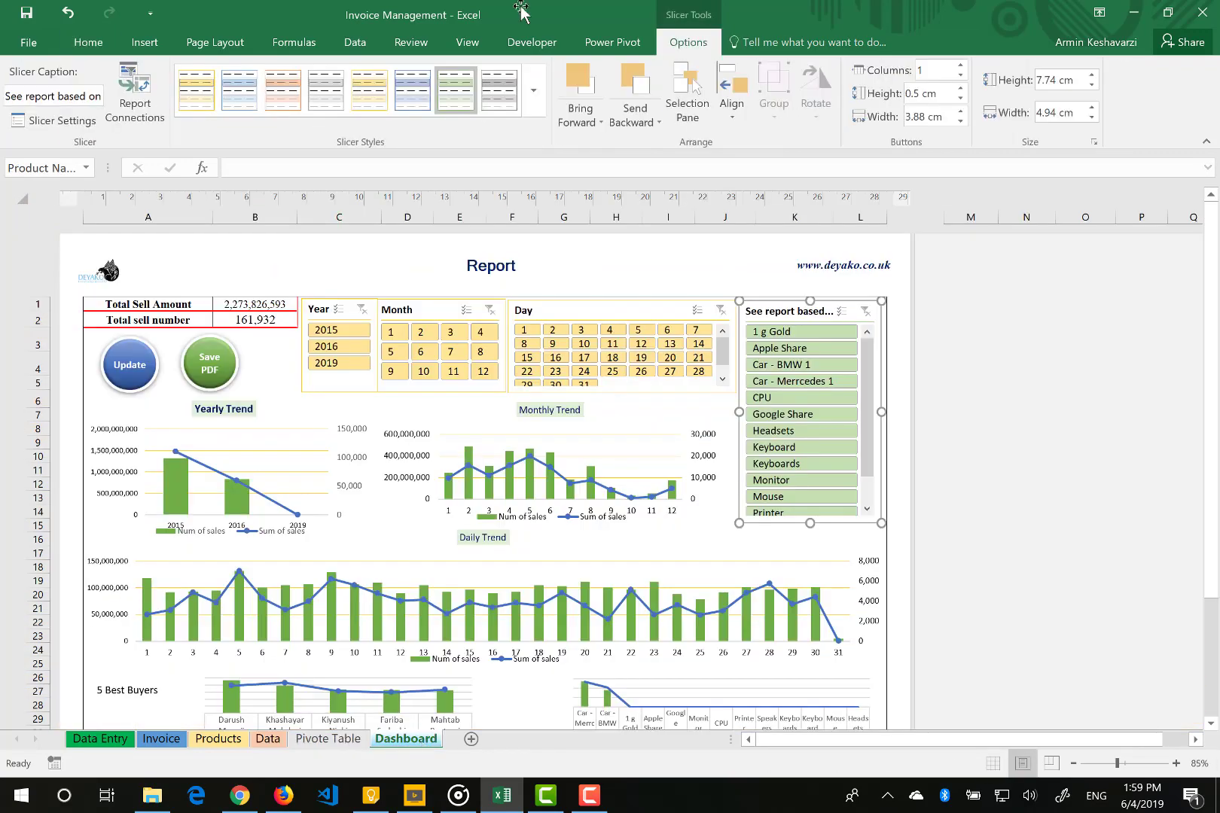
pyautogui.click(358, 39)
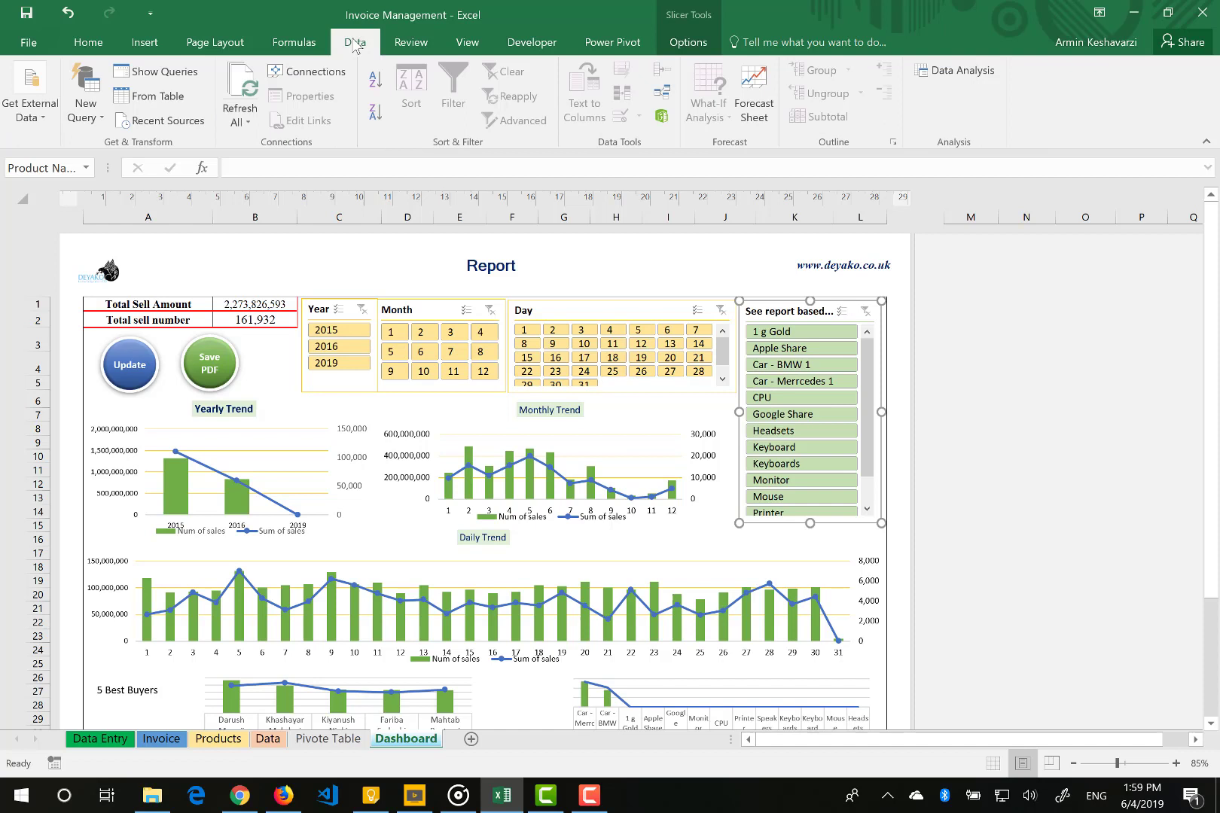
pyautogui.click(245, 81)
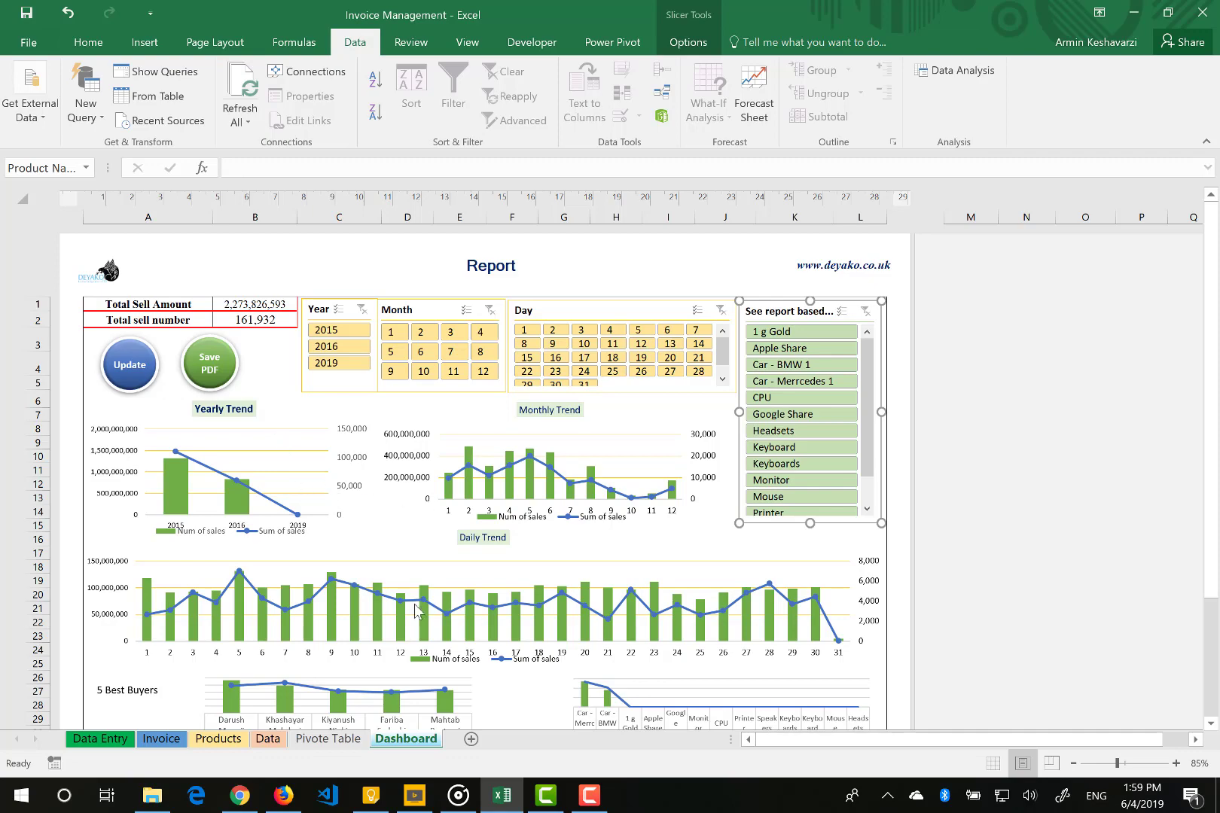
# Step: Check the source records on the Data sheet, return to the Dashboard and run the report's Update macro
pyautogui.click(267, 738)
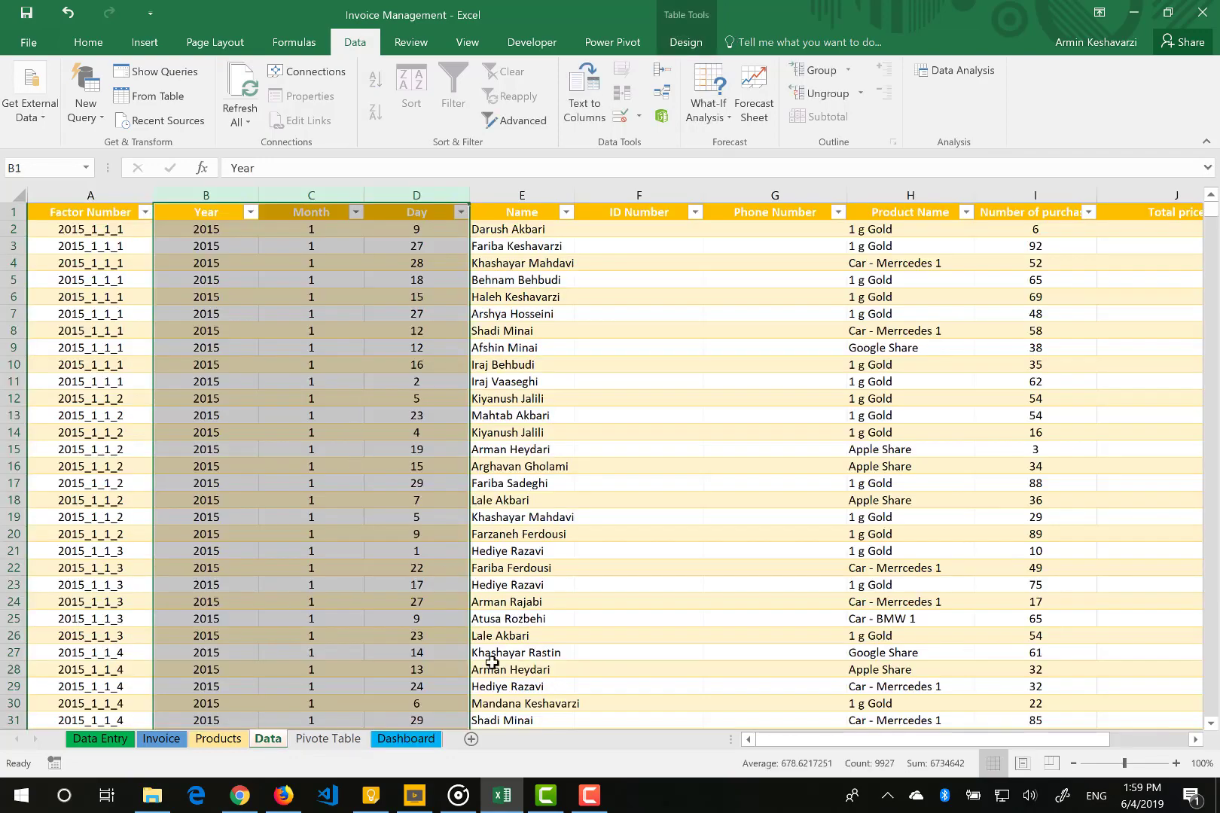
pyautogui.click(409, 738)
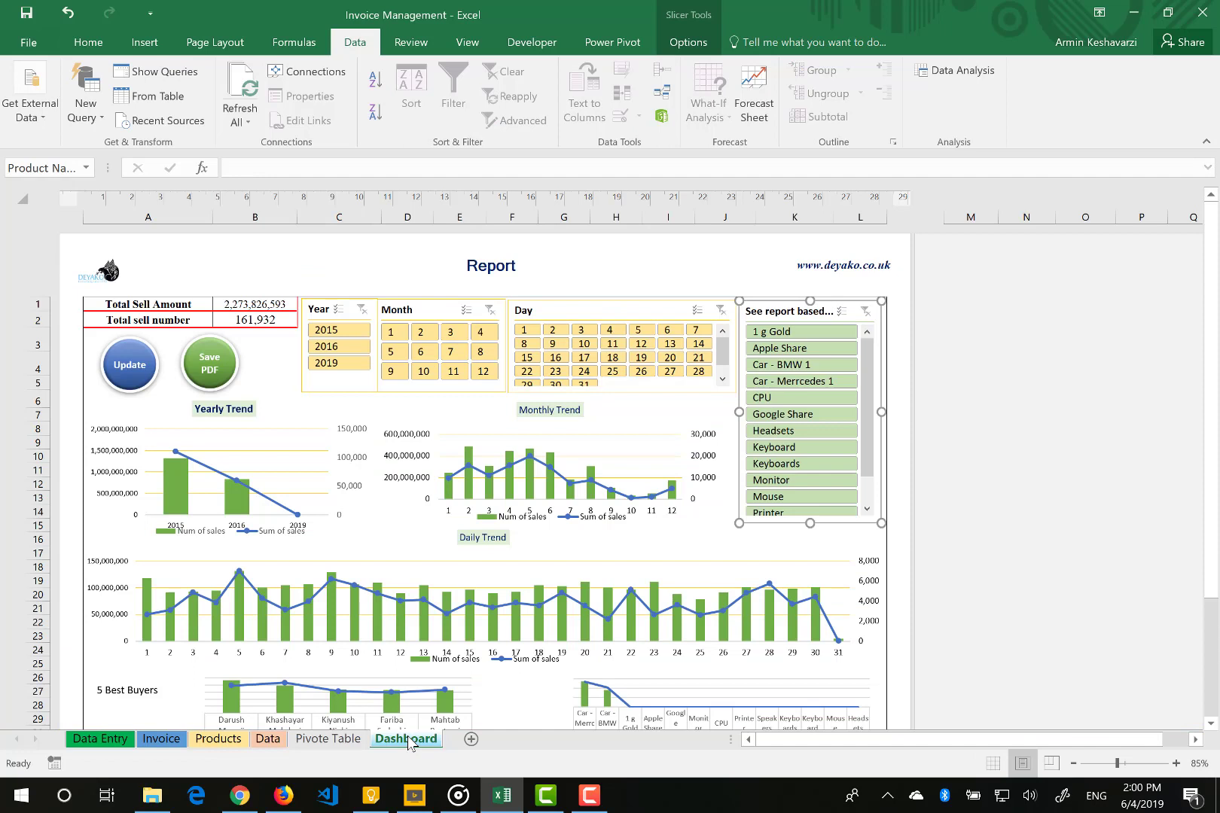
pyautogui.click(143, 354)
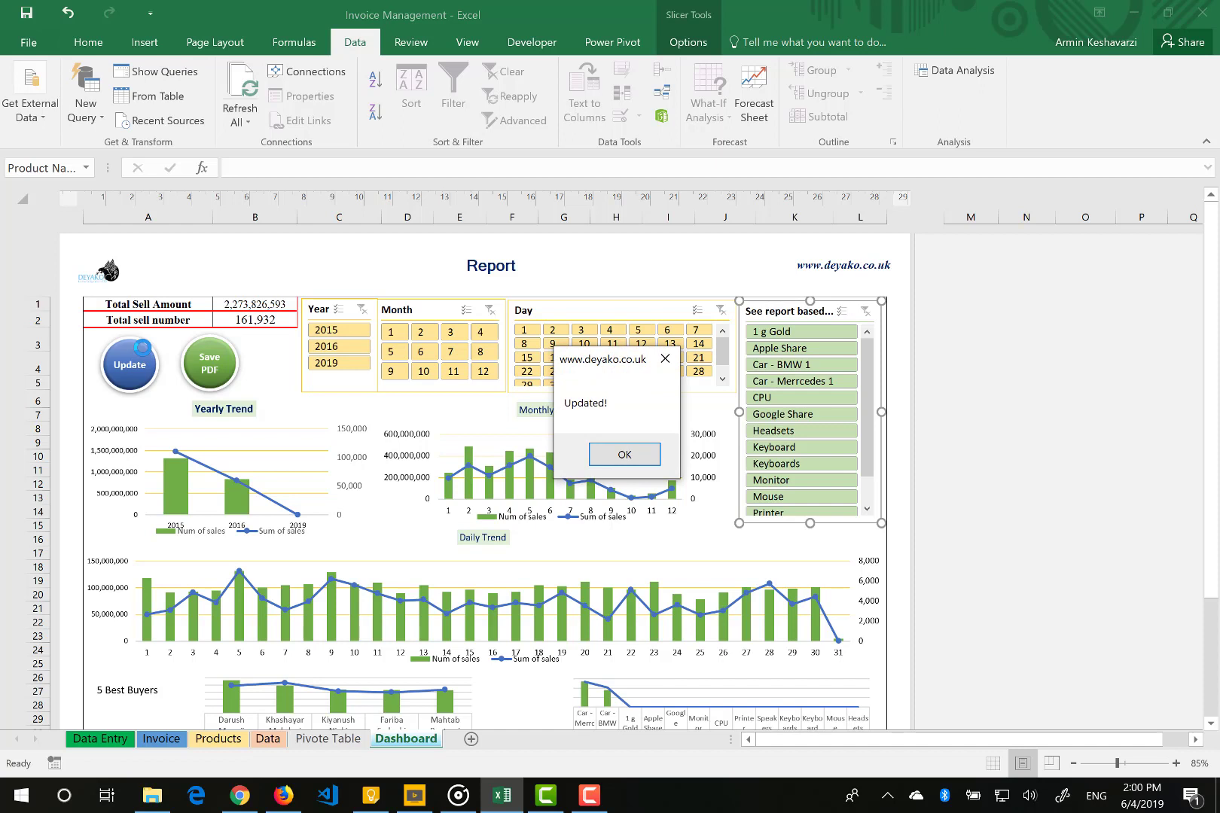
pyautogui.click(623, 456)
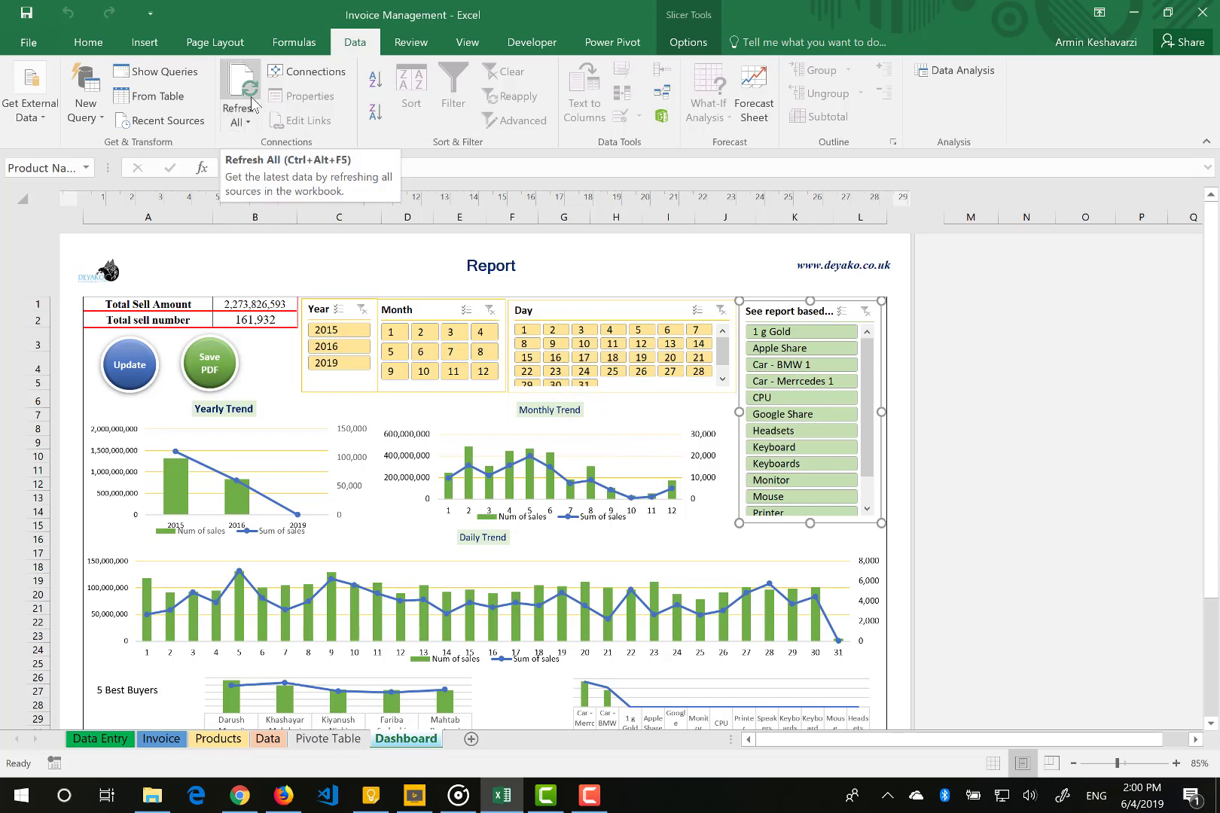
pyautogui.click(112, 50)
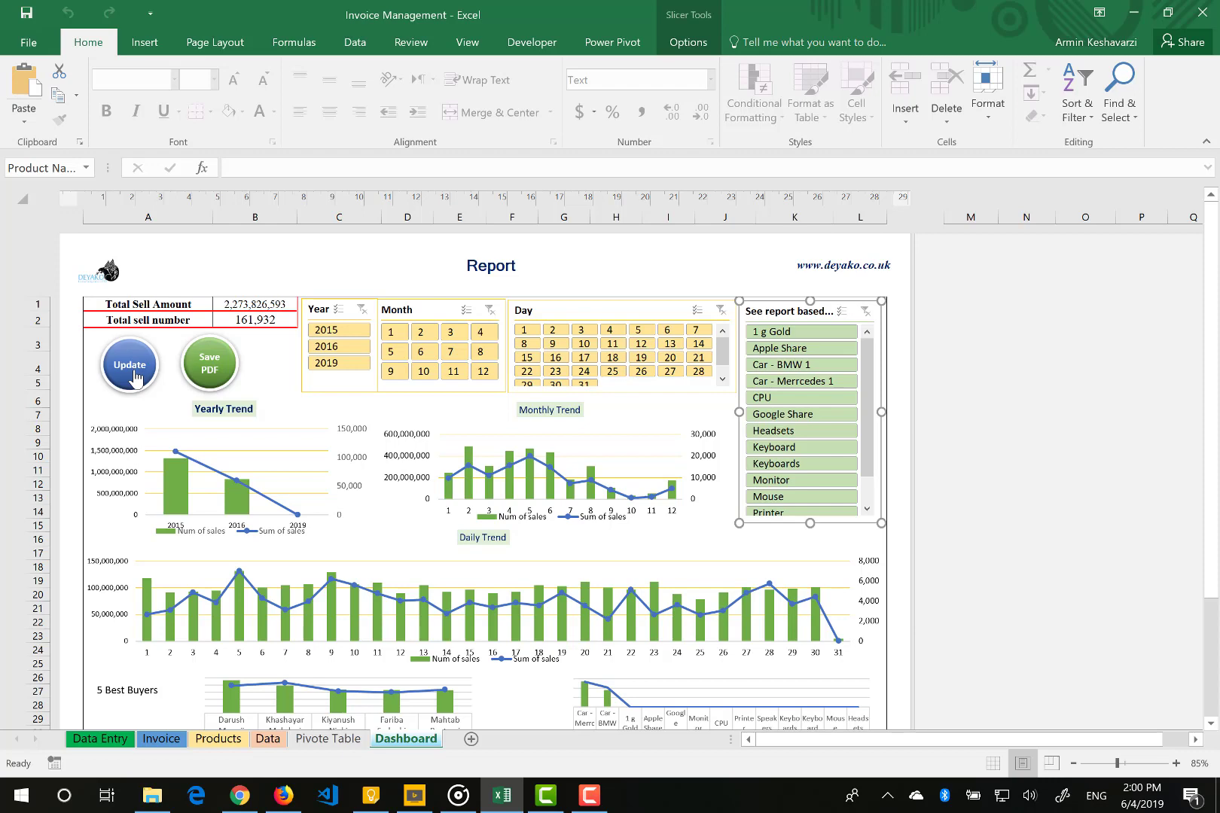
# Step: Review the blank Invoice form, the Data sheet's records and the yearly and monthly pivot tables, and return to the Dashboard
pyautogui.click(156, 738)
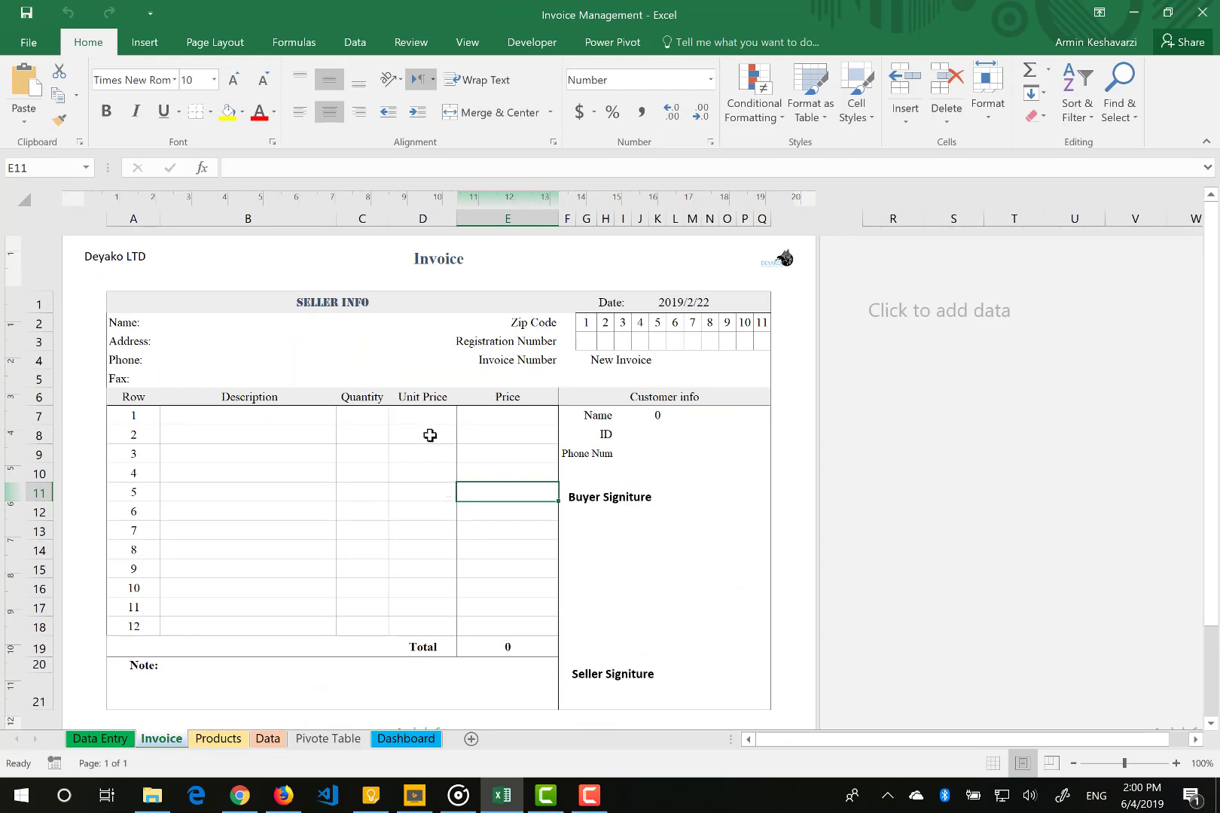
pyautogui.click(265, 420)
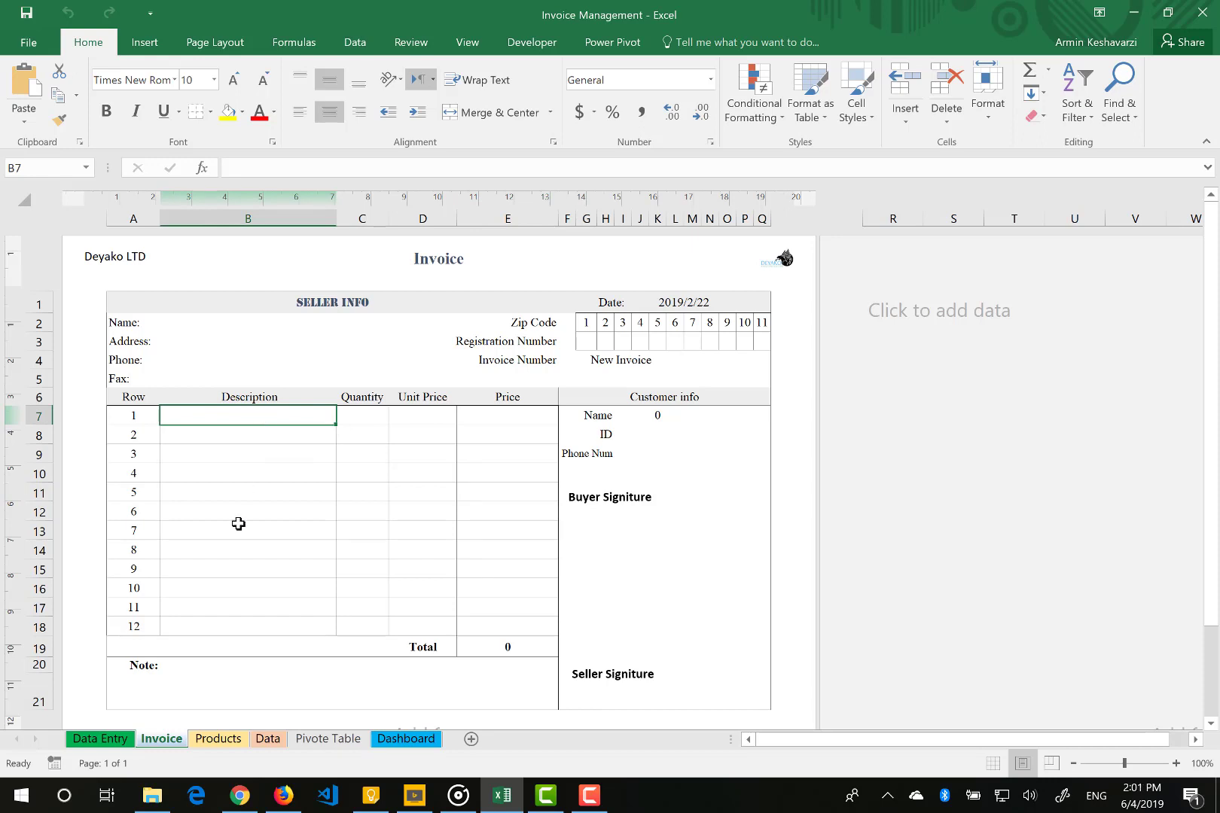
pyautogui.click(267, 740)
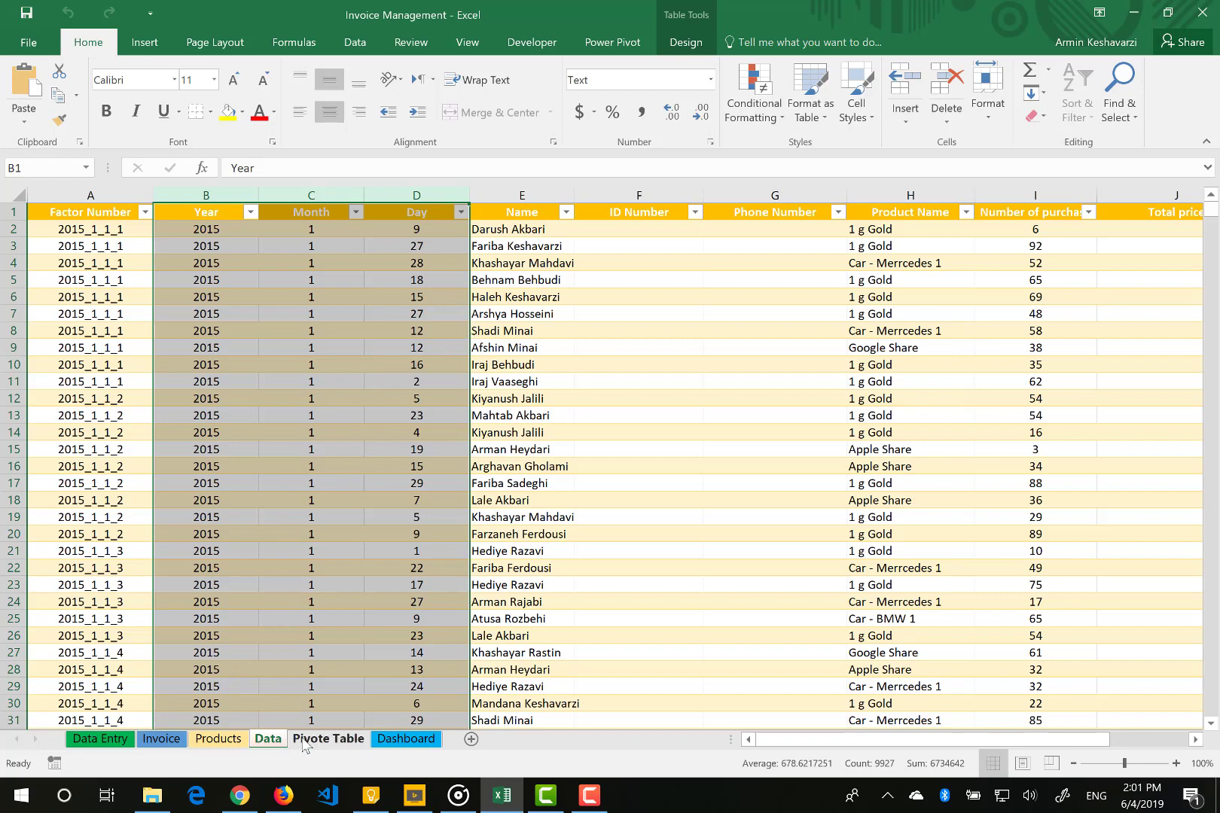
pyautogui.click(305, 740)
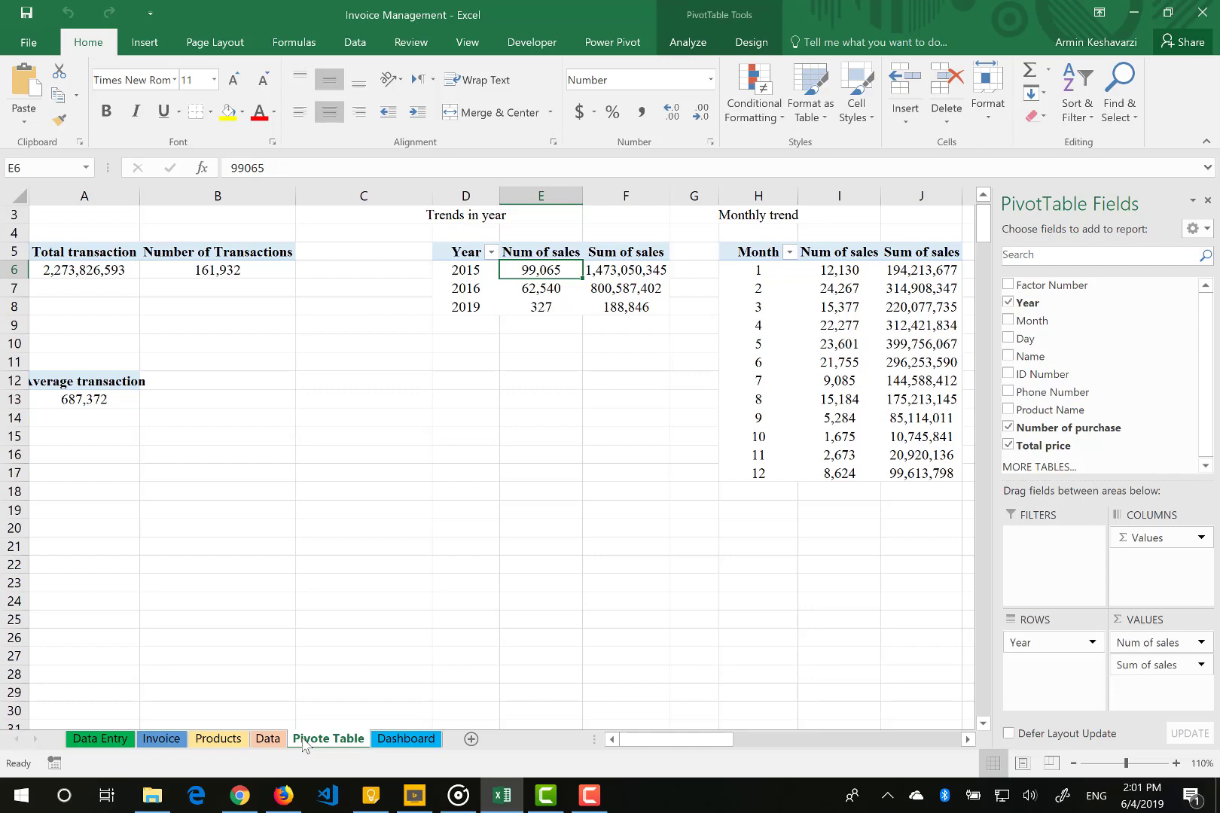
pyautogui.click(419, 740)
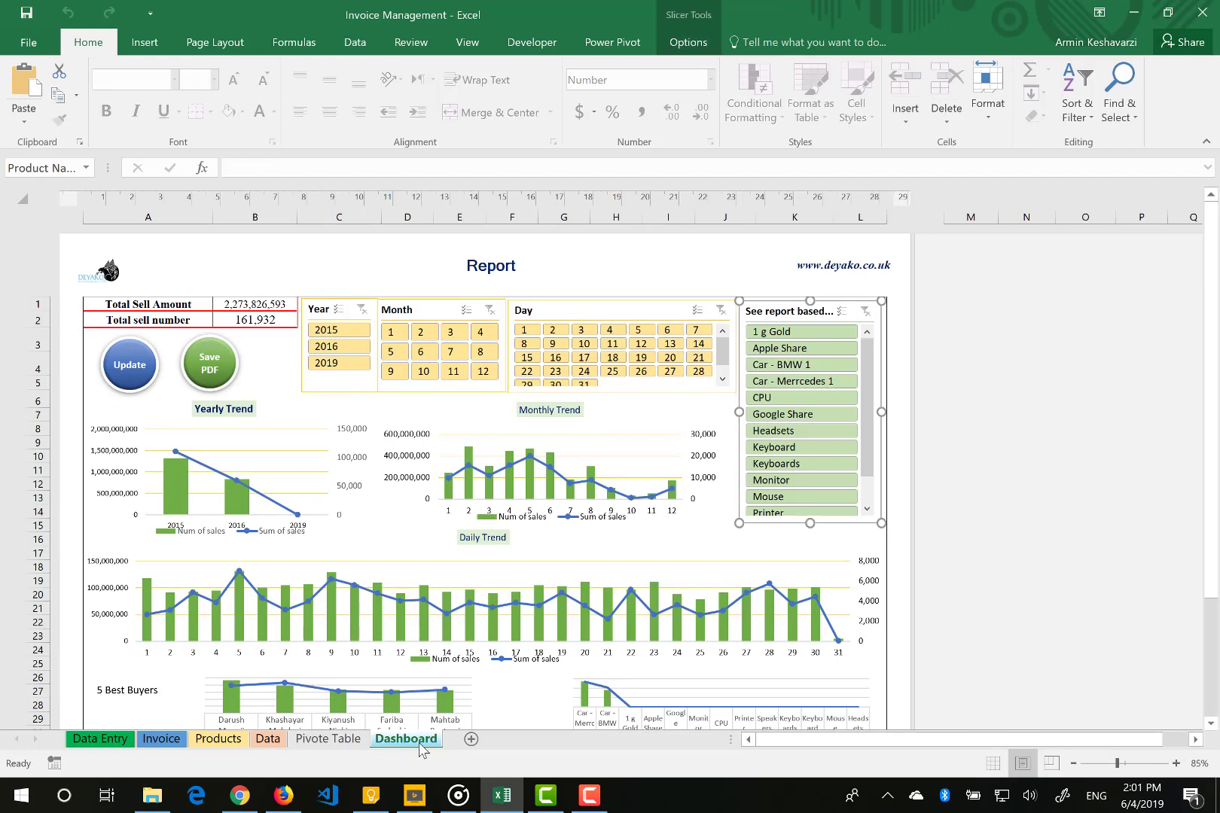
# Step: Look over the Data Entry form and the Pivote Table sheet, show the Developer commands, and go back to the Dashboard
pyautogui.click(105, 740)
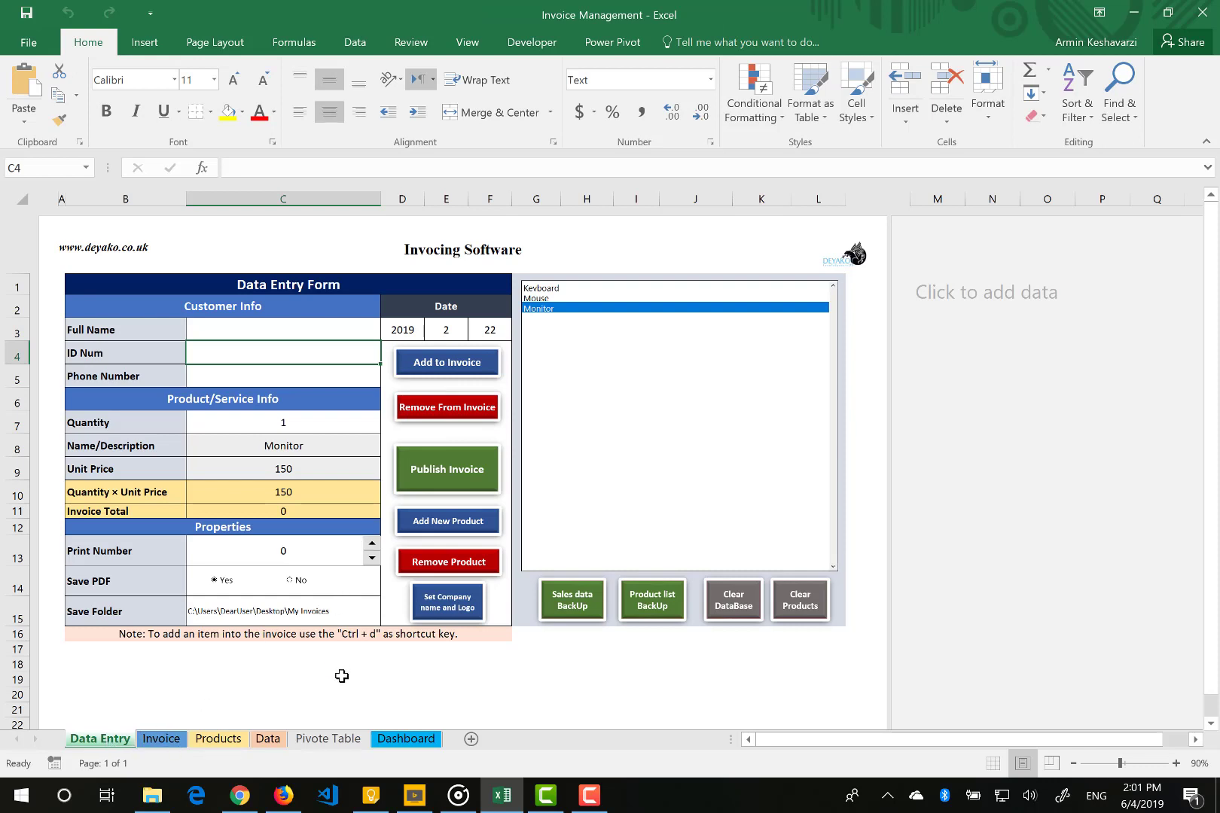
pyautogui.click(332, 739)
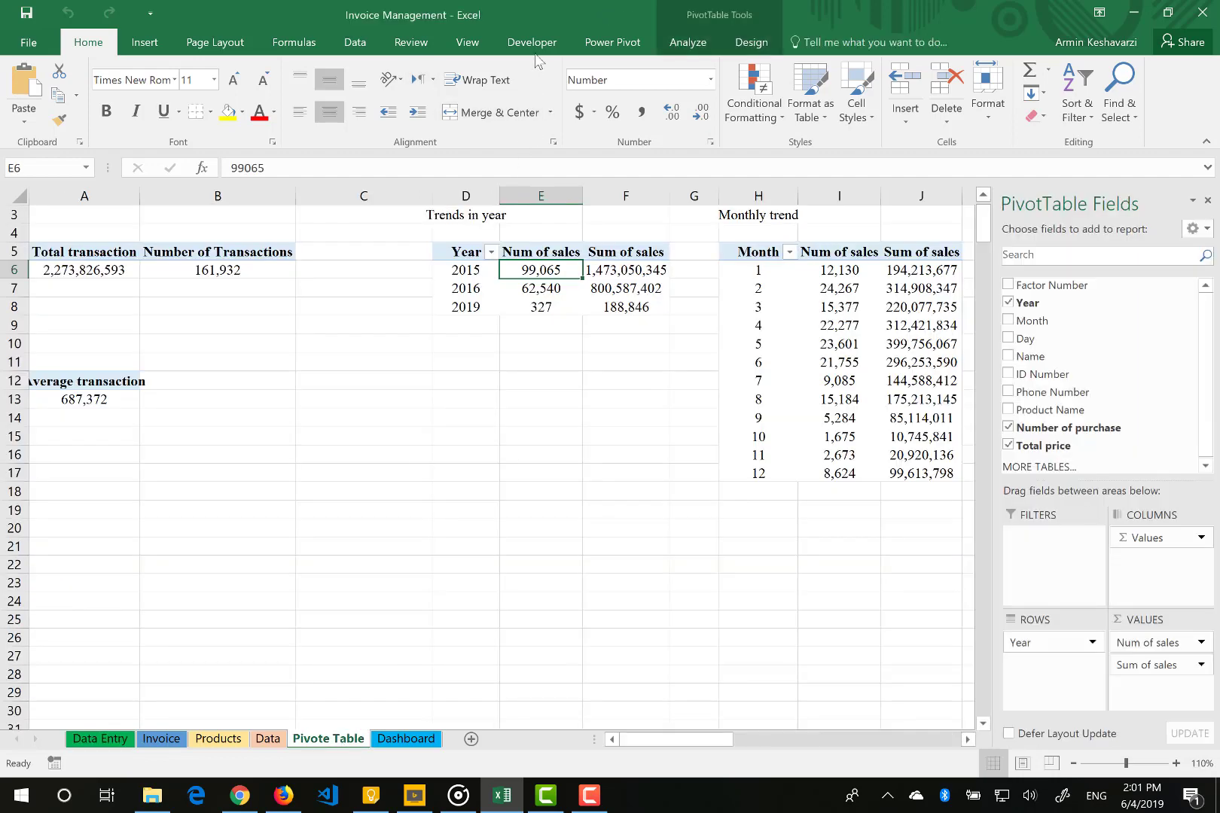
pyautogui.click(535, 42)
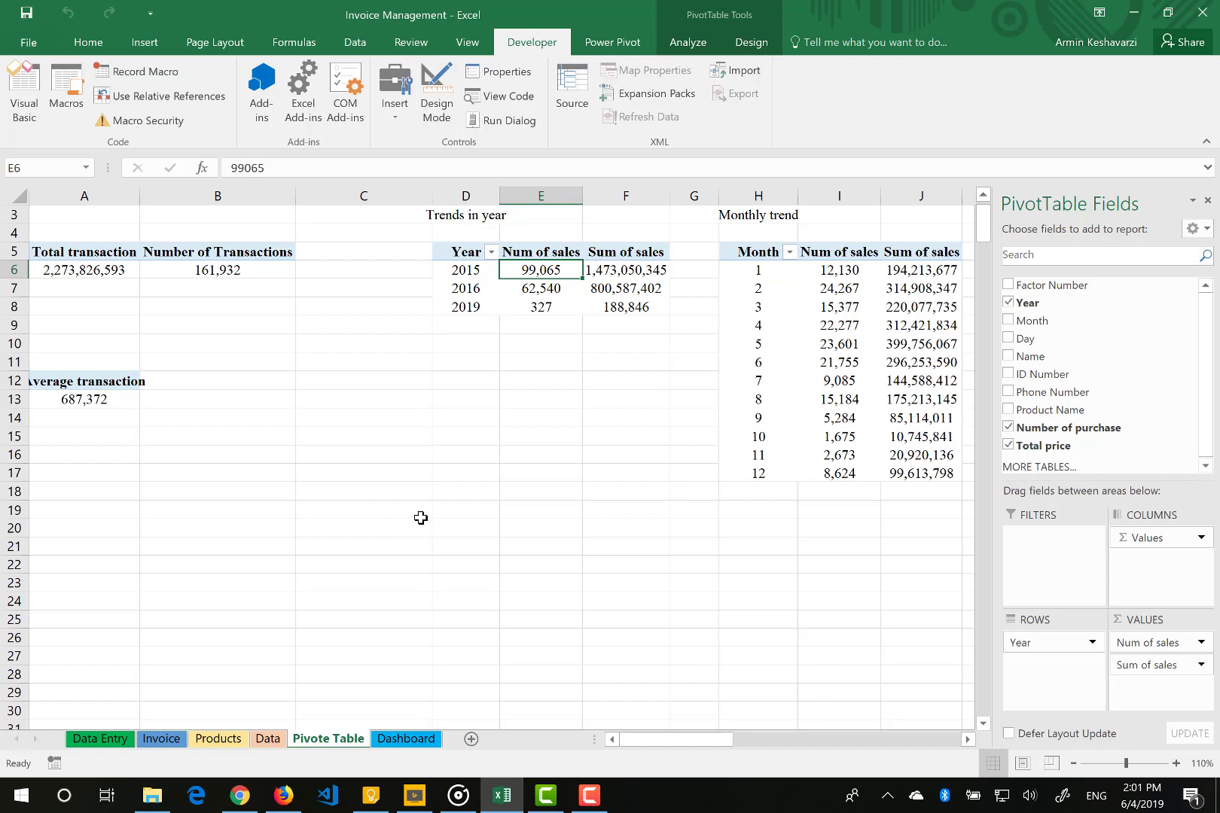
pyautogui.click(397, 739)
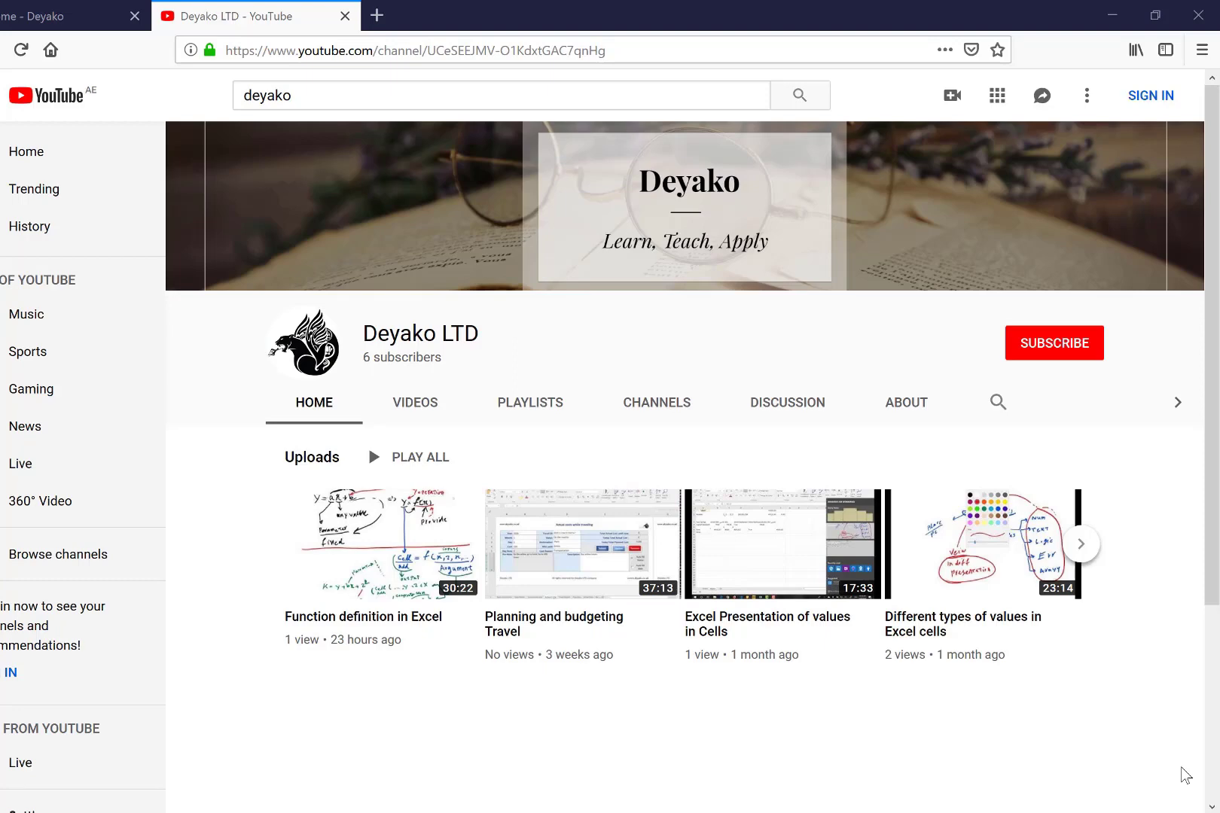
# Step: Show the home page of the Deyako website in the browser
pyautogui.click(64, 16)
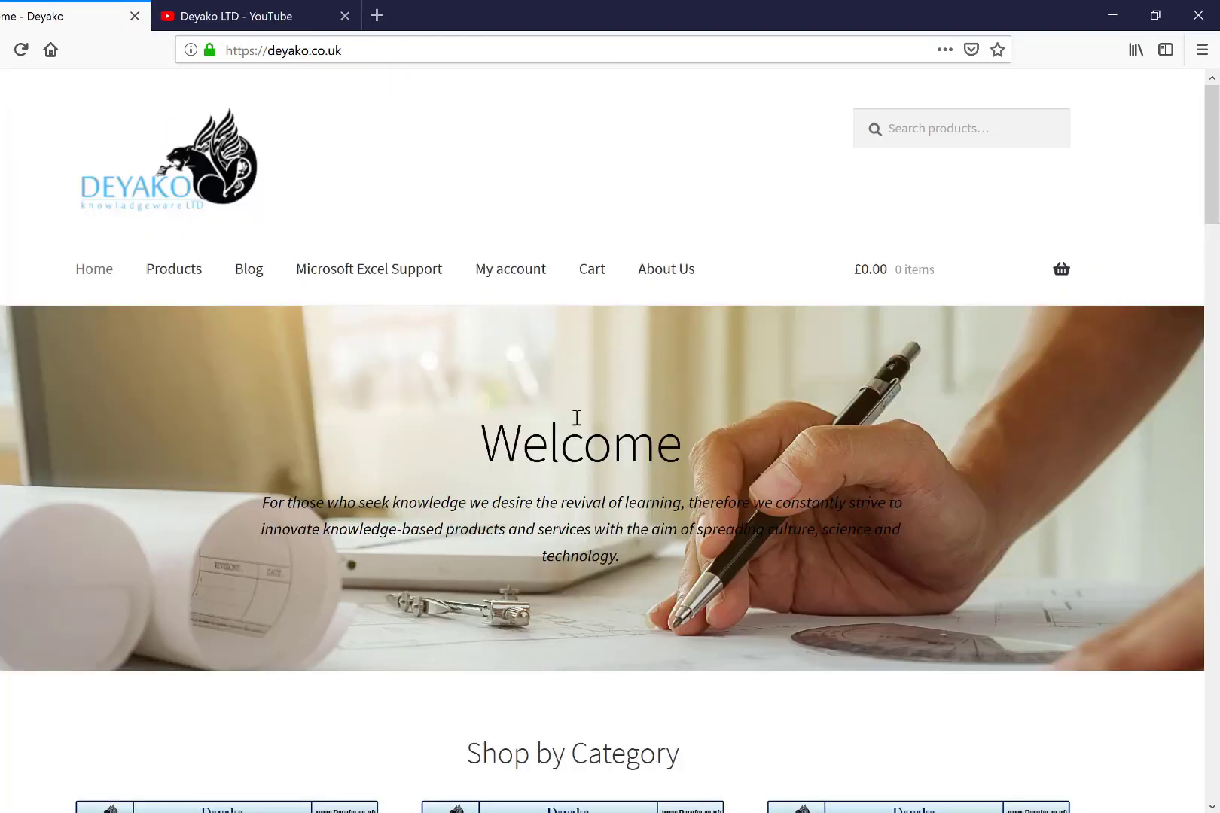